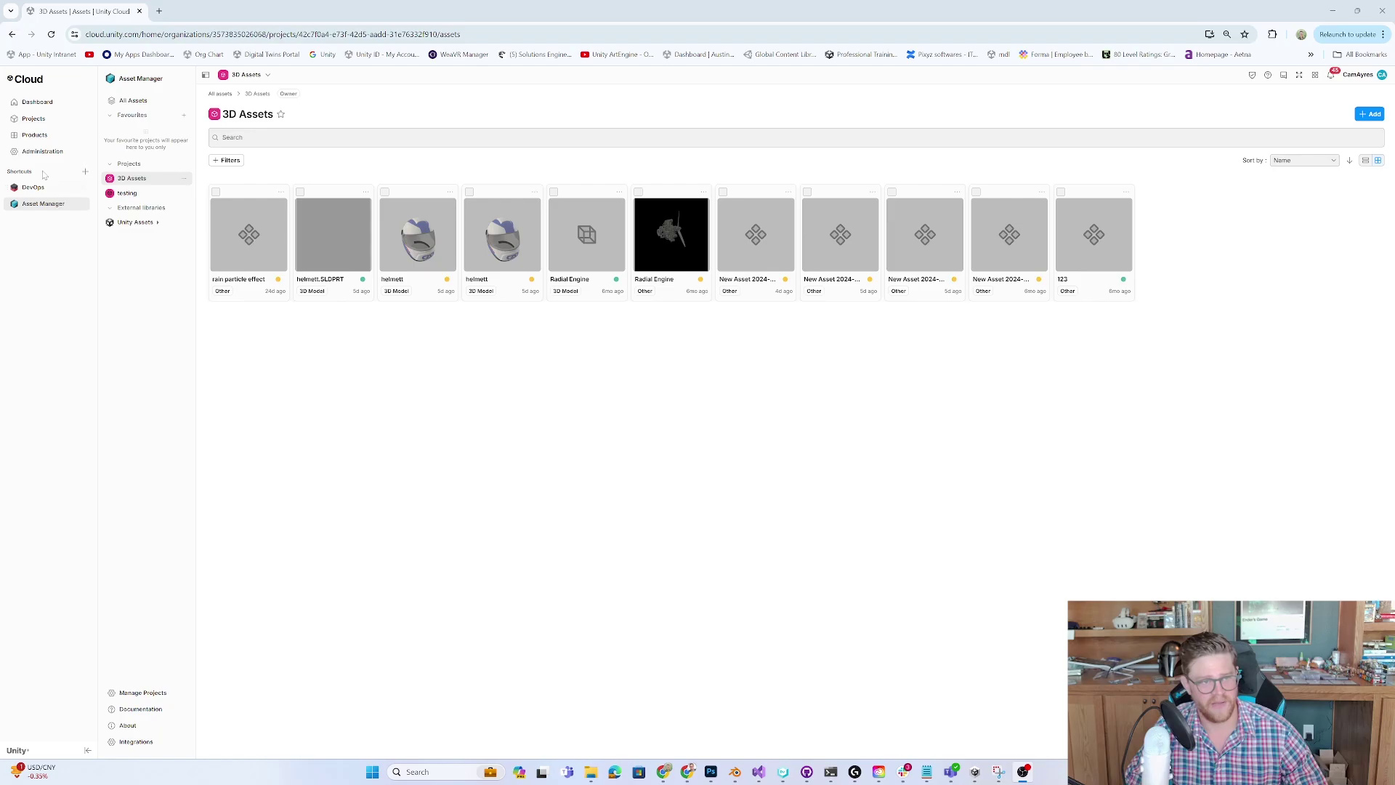
Browse the Unity products shortcuts, then return to Asset Manager.
{"action": "left_click", "coordinate": [62, 208]}
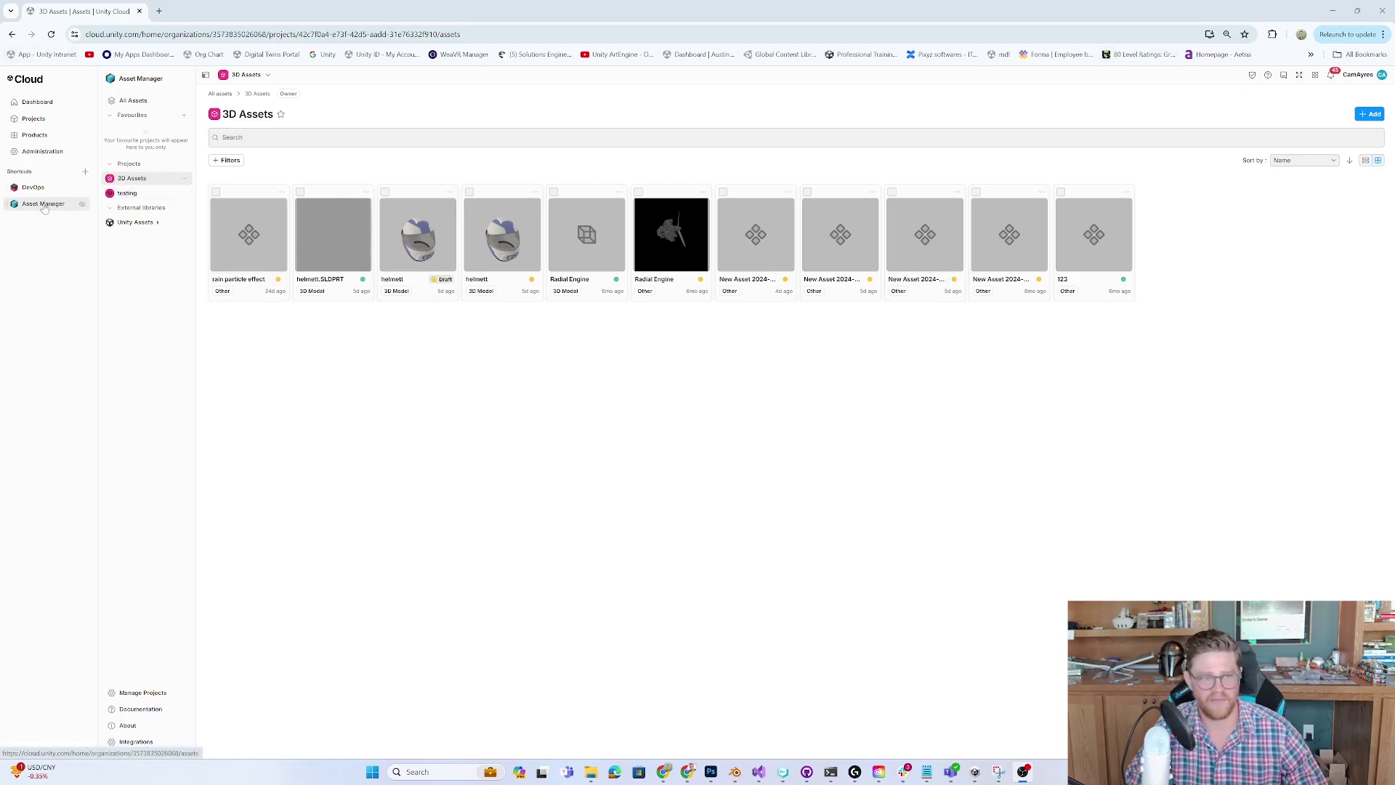
{"action": "left_click", "coordinate": [1316, 77]}
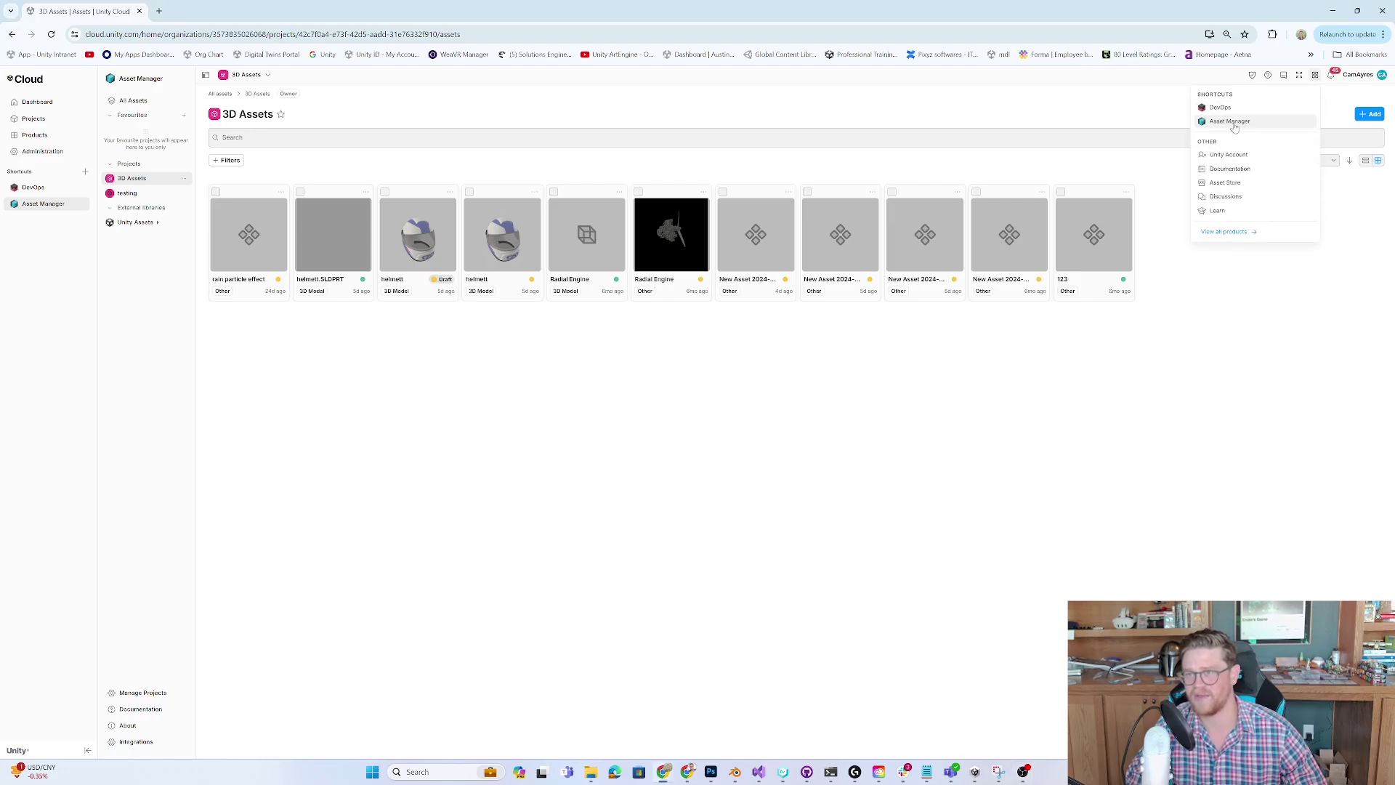
{"action": "left_click", "coordinate": [822, 370]}
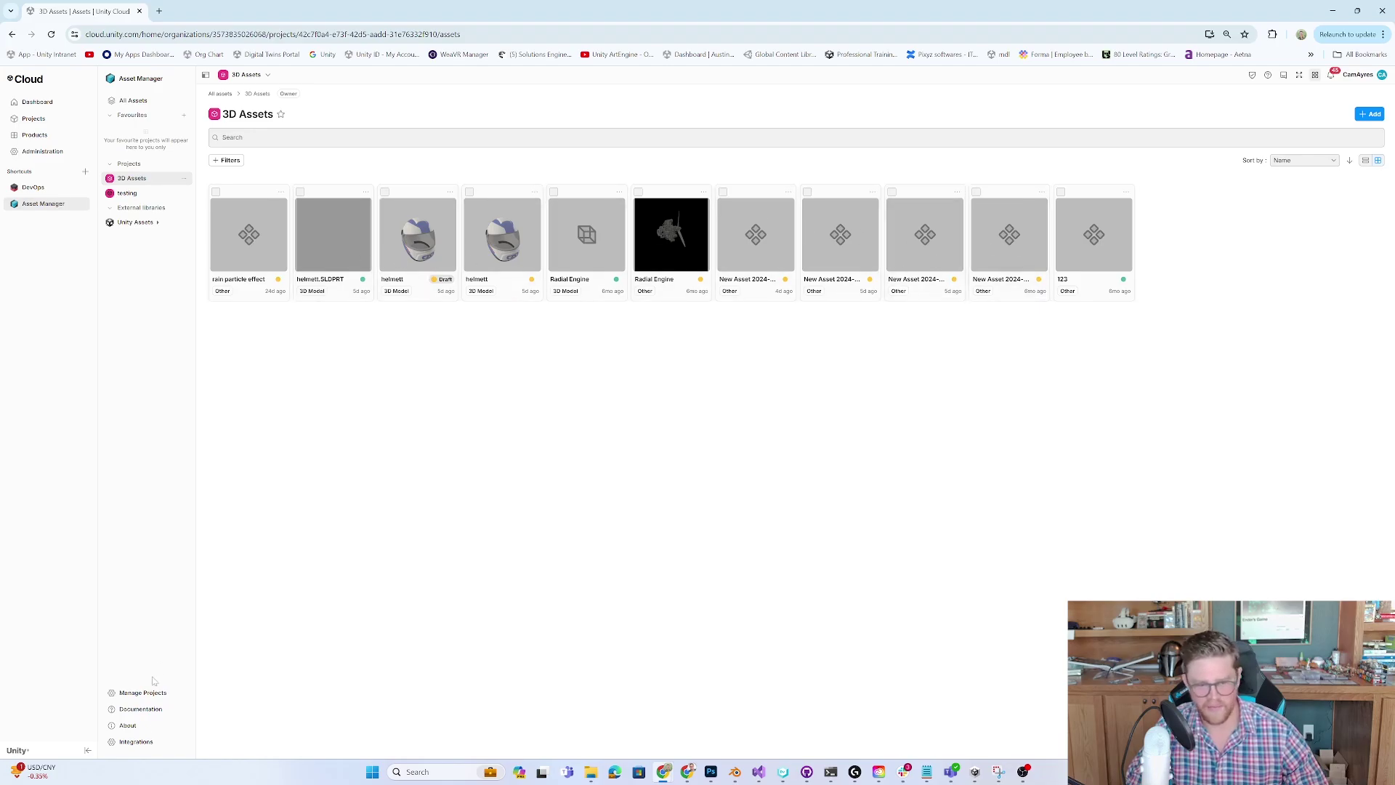
From Integrations > Python SDK, open the Blender sample repository on GitHub.
{"action": "left_click", "coordinate": [138, 742]}
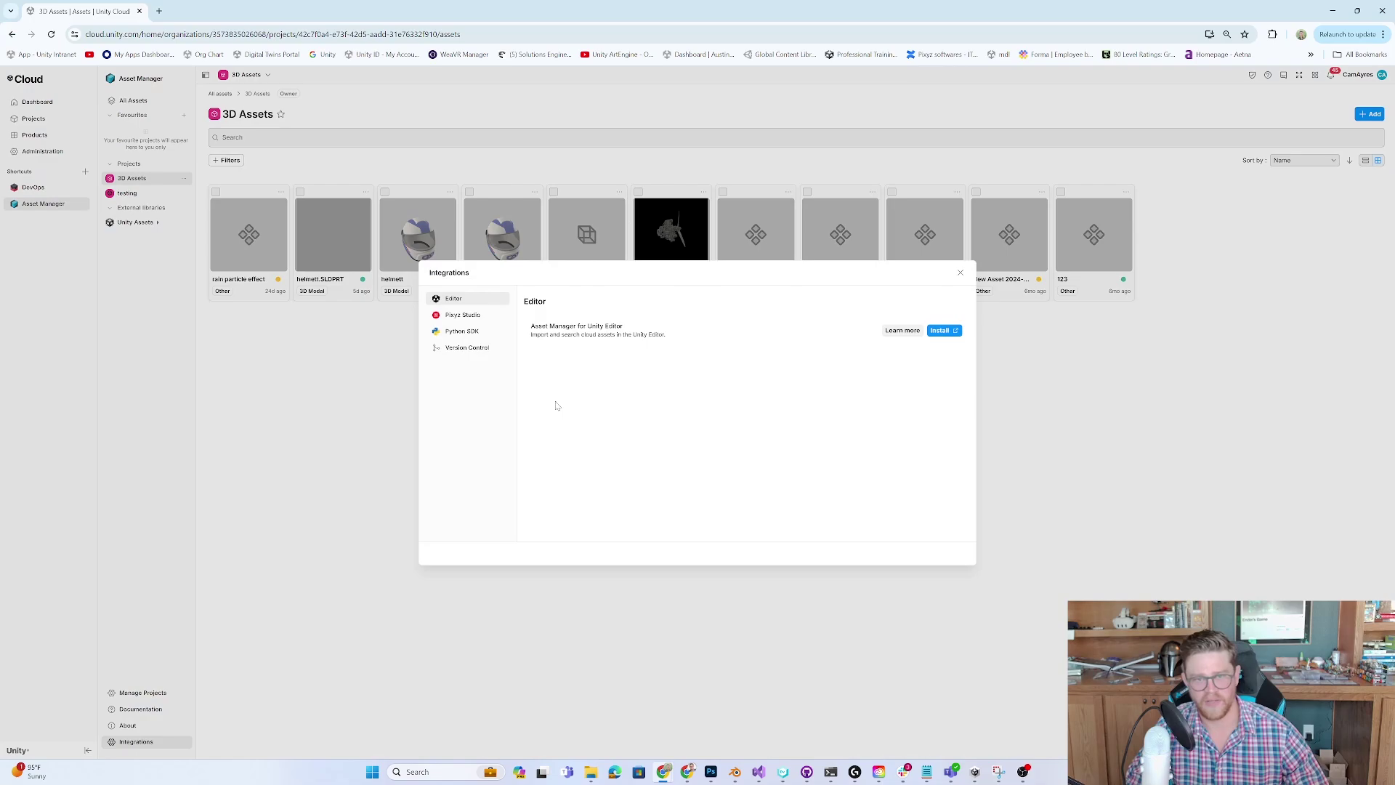
{"action": "left_click", "coordinate": [471, 317]}
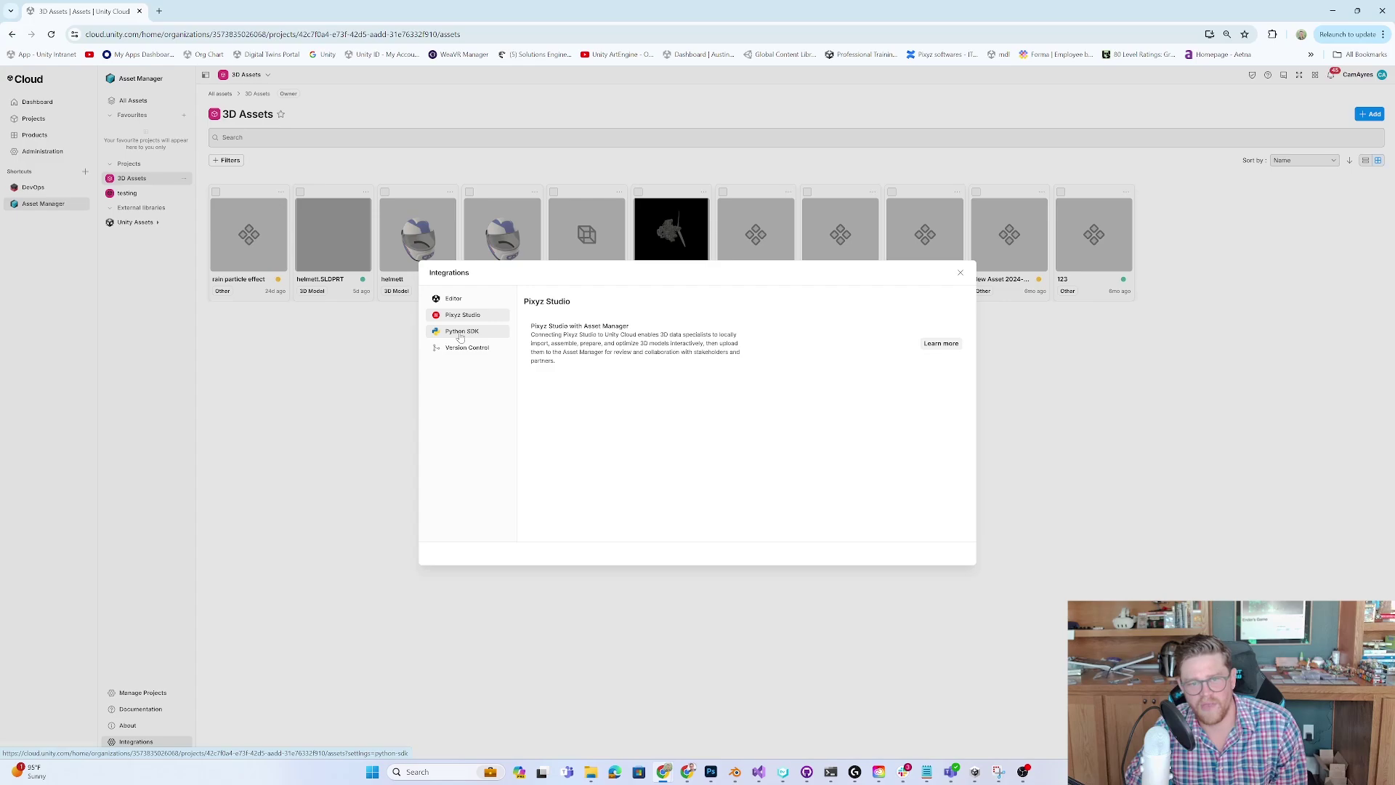
{"action": "left_click", "coordinate": [461, 334]}
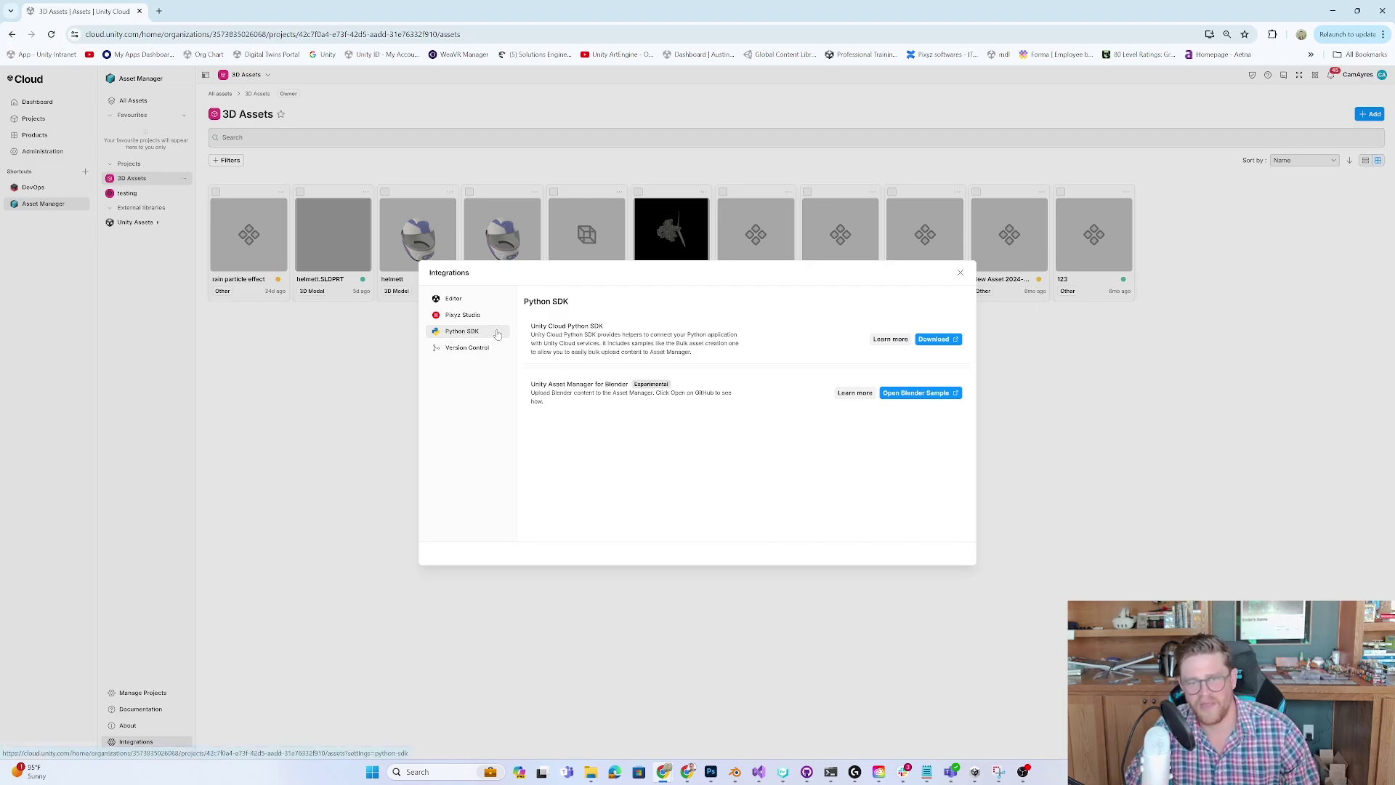
{"action": "left_click", "coordinate": [918, 396]}
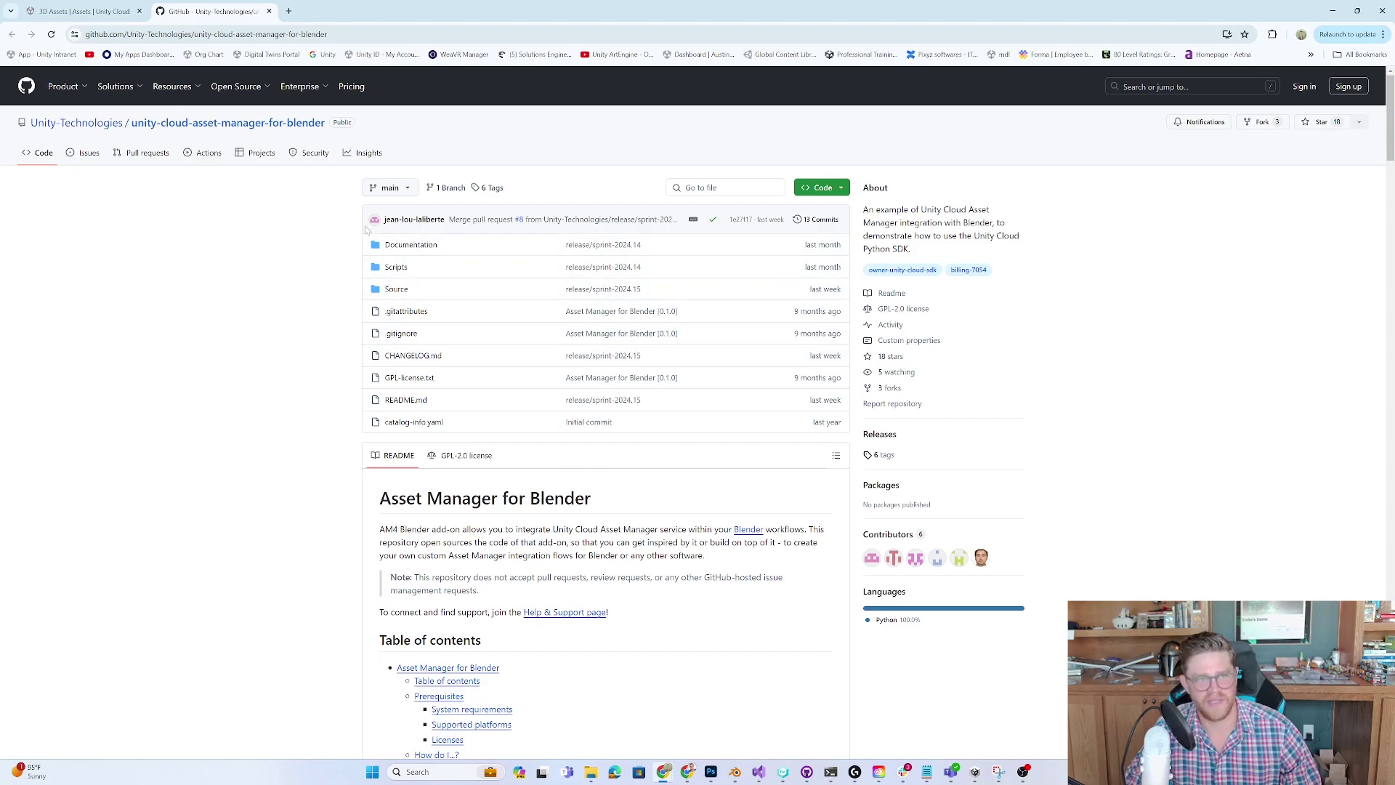
Read the README, then download the repository as a ZIP from the Code menu.
{"action": "scroll", "coordinate": [364, 378], "scroll_direction": "down", "scroll_amount": 2}
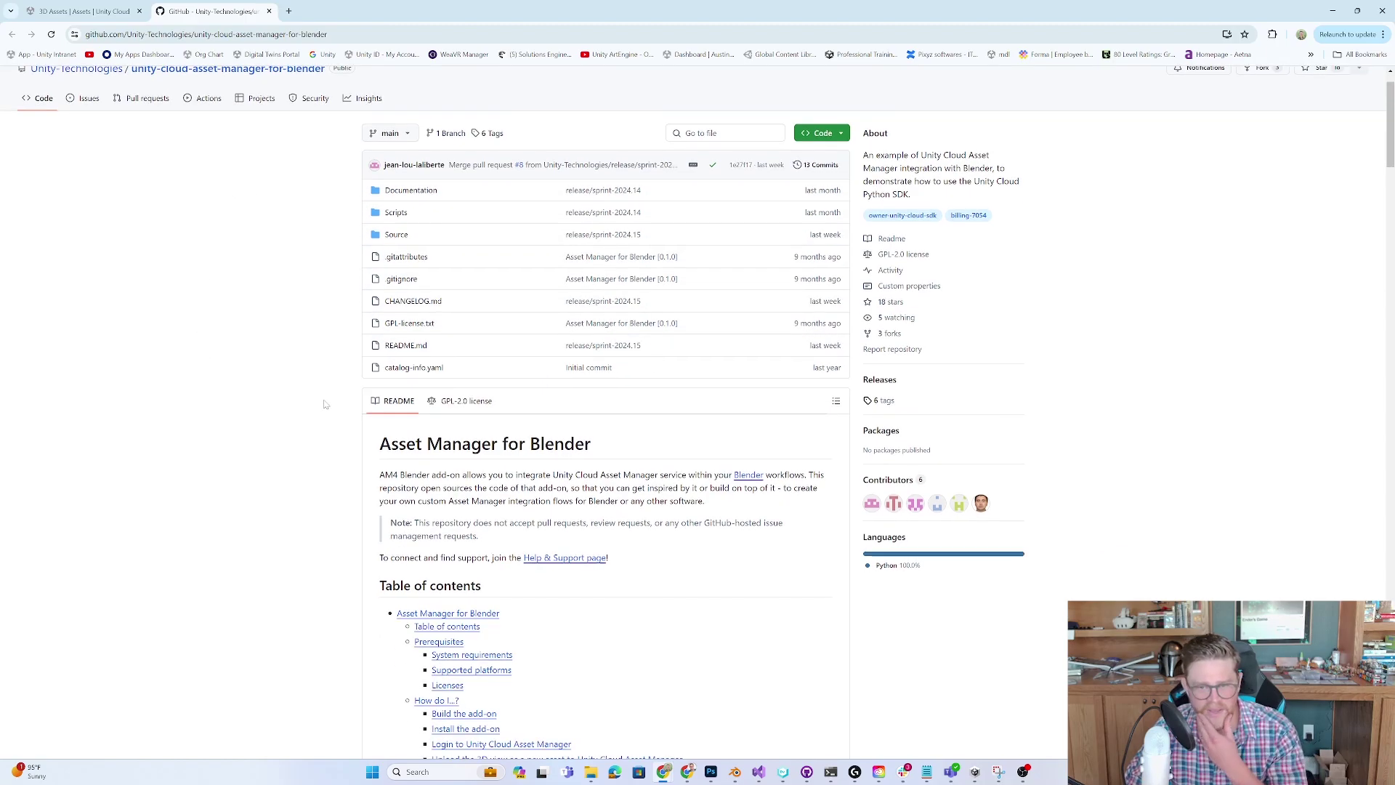
{"action": "scroll", "coordinate": [306, 369], "scroll_direction": "down", "scroll_amount": 1}
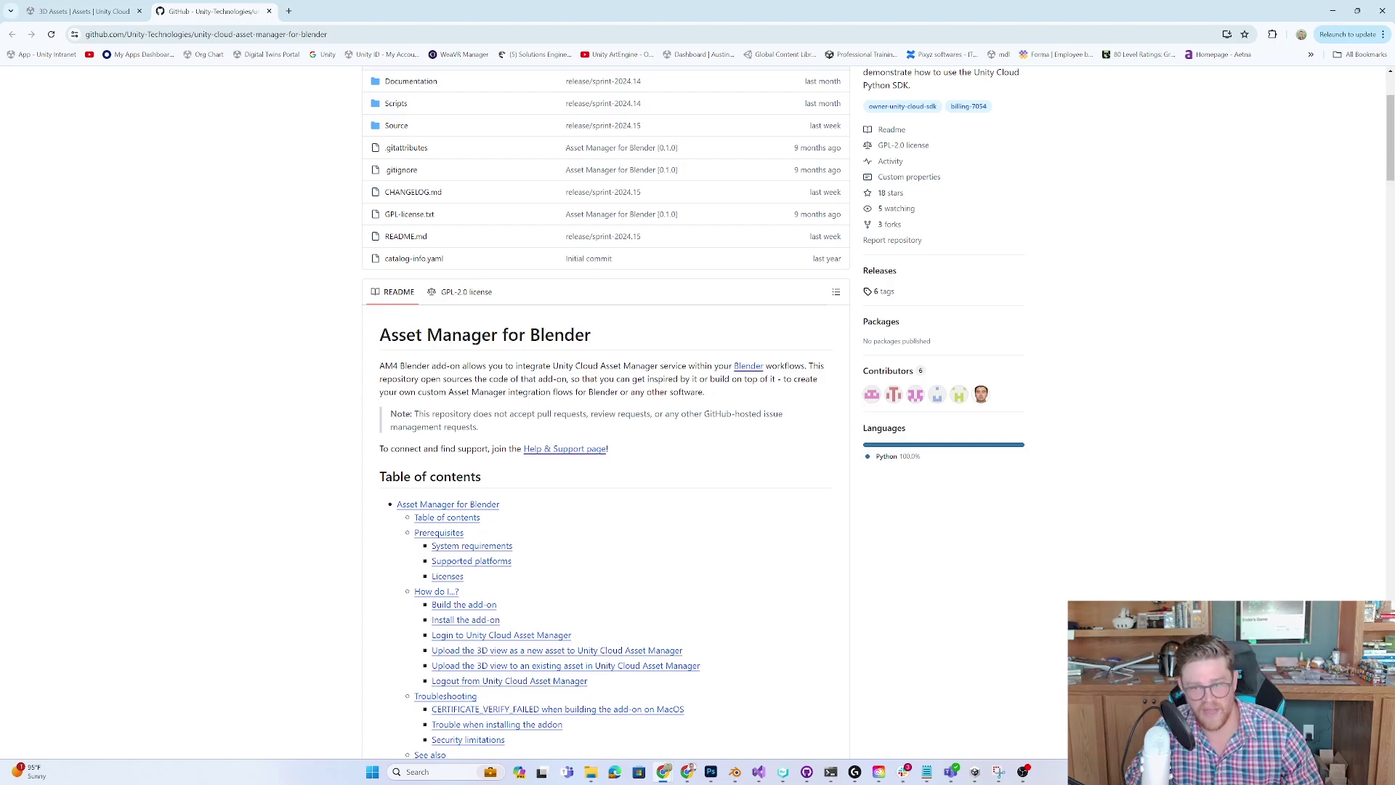
{"action": "scroll", "coordinate": [698, 437], "scroll_direction": "up", "scroll_amount": 2}
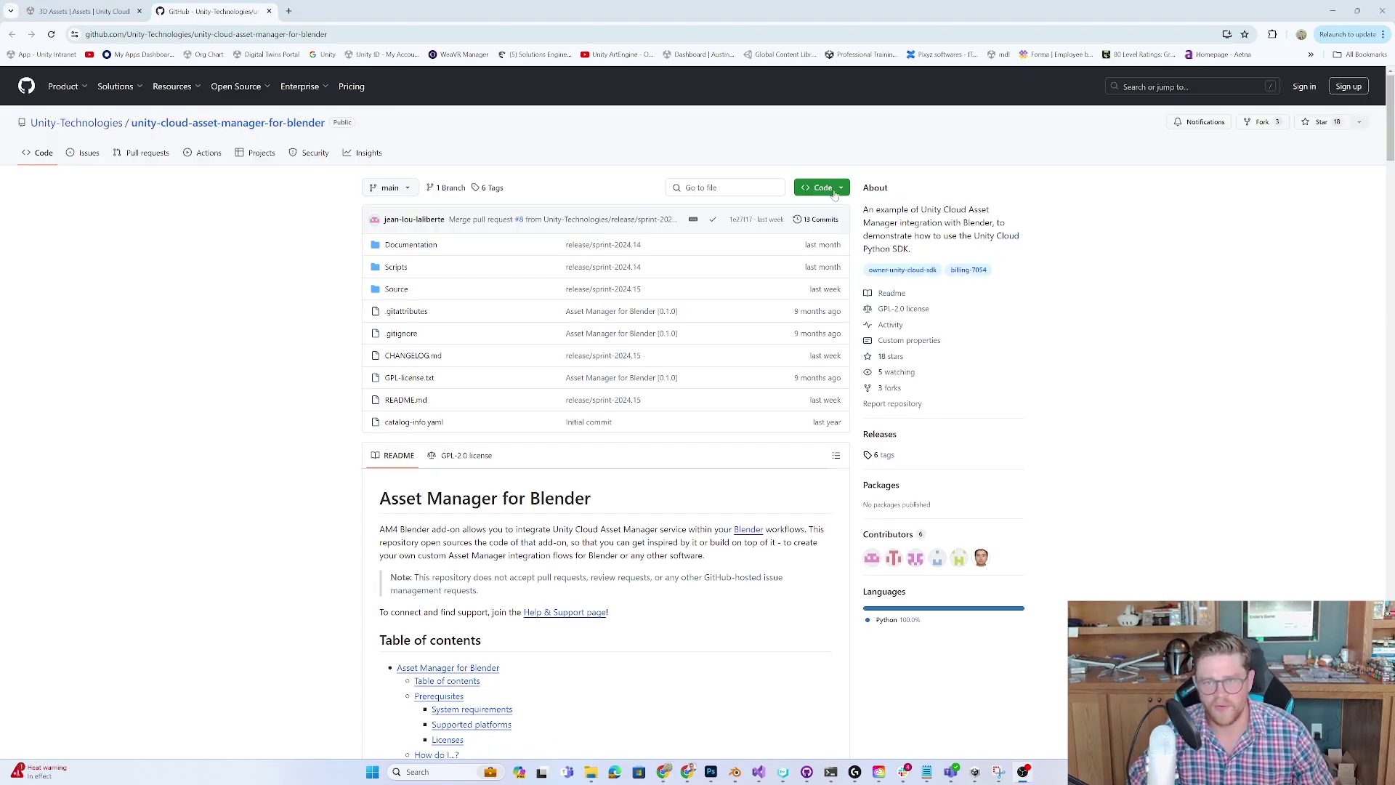
{"action": "left_click", "coordinate": [825, 193]}
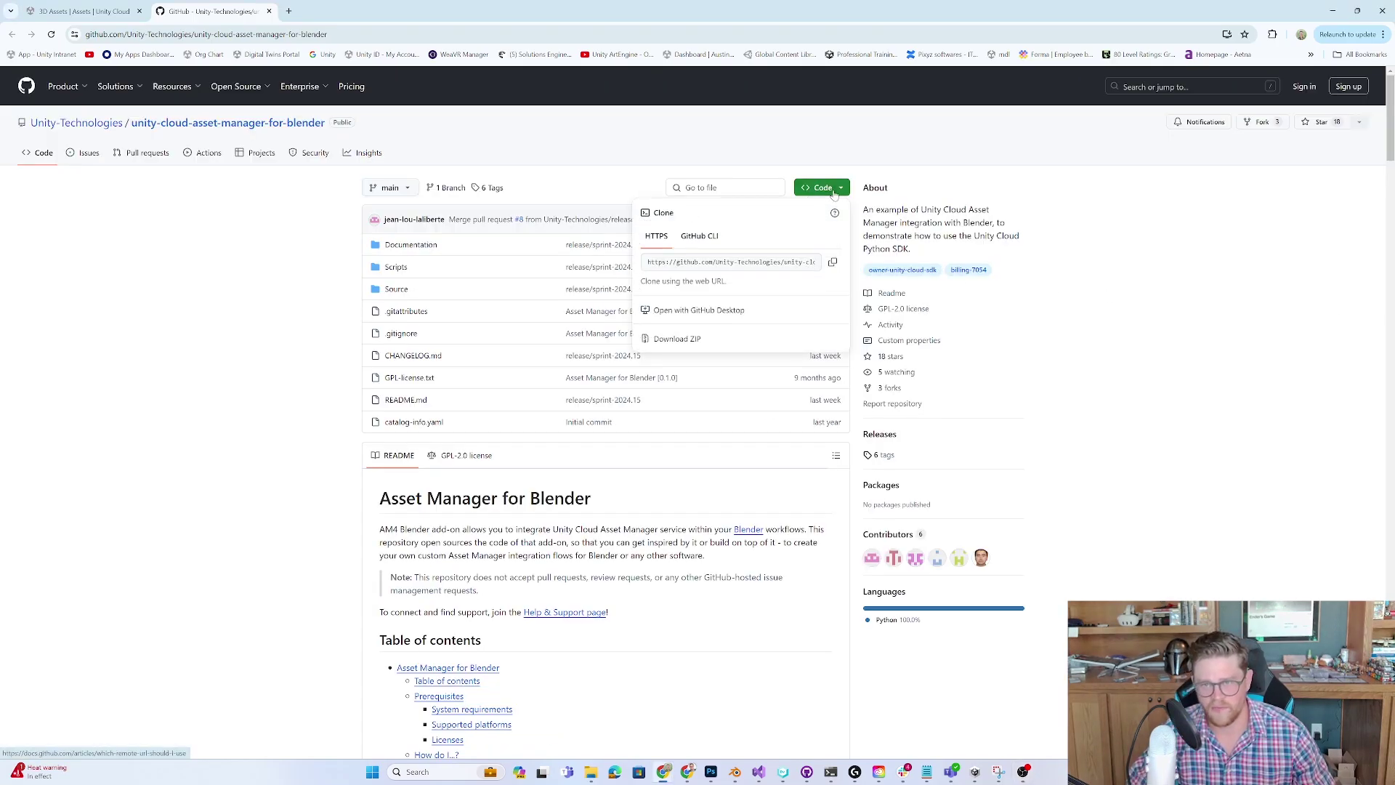
{"action": "left_click", "coordinate": [680, 338]}
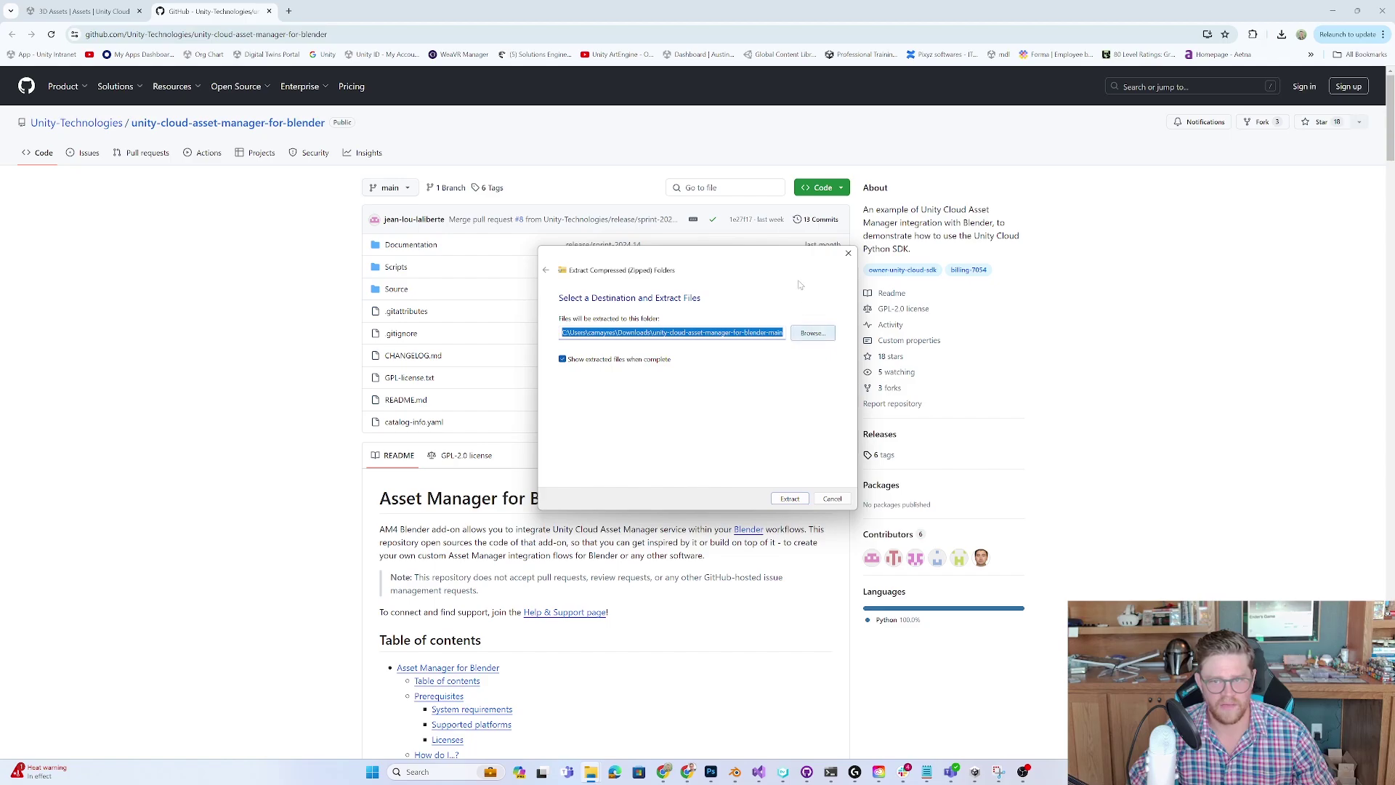
Set Documents\Tools as the extraction destination and extract the repository files.
{"action": "left_click", "coordinate": [812, 334]}
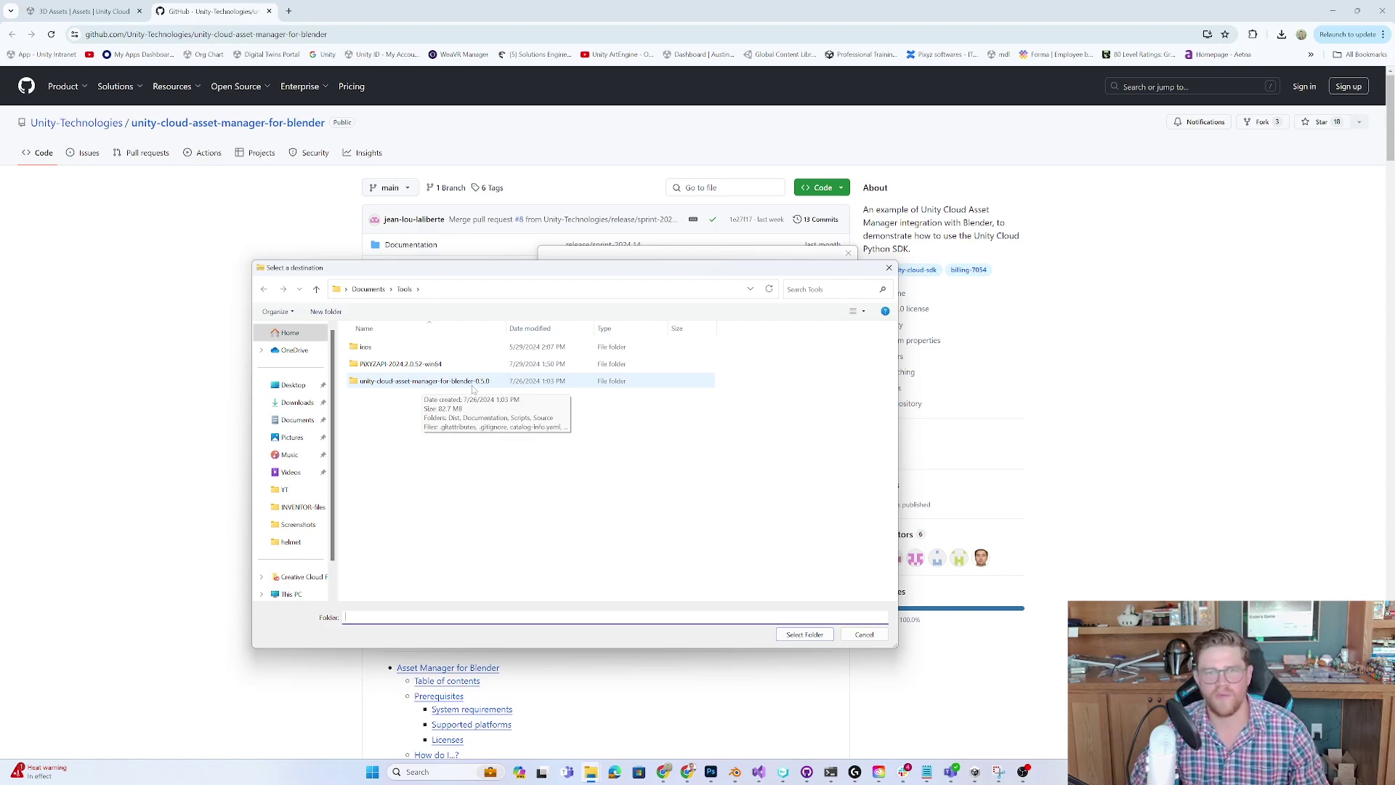
{"action": "left_click_drag", "start_coordinate": [499, 272], "coordinate": [693, 228]}
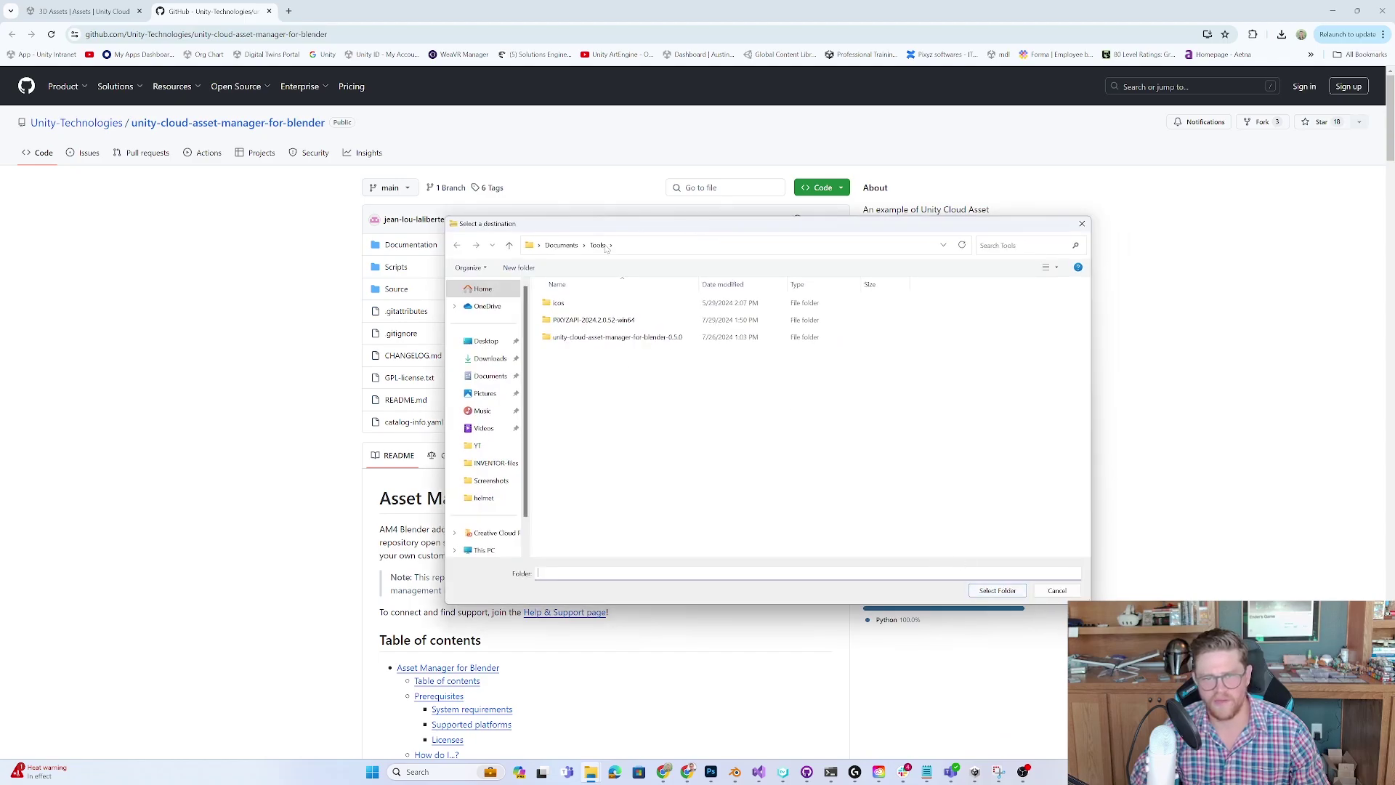
{"action": "left_click", "coordinate": [997, 590]}
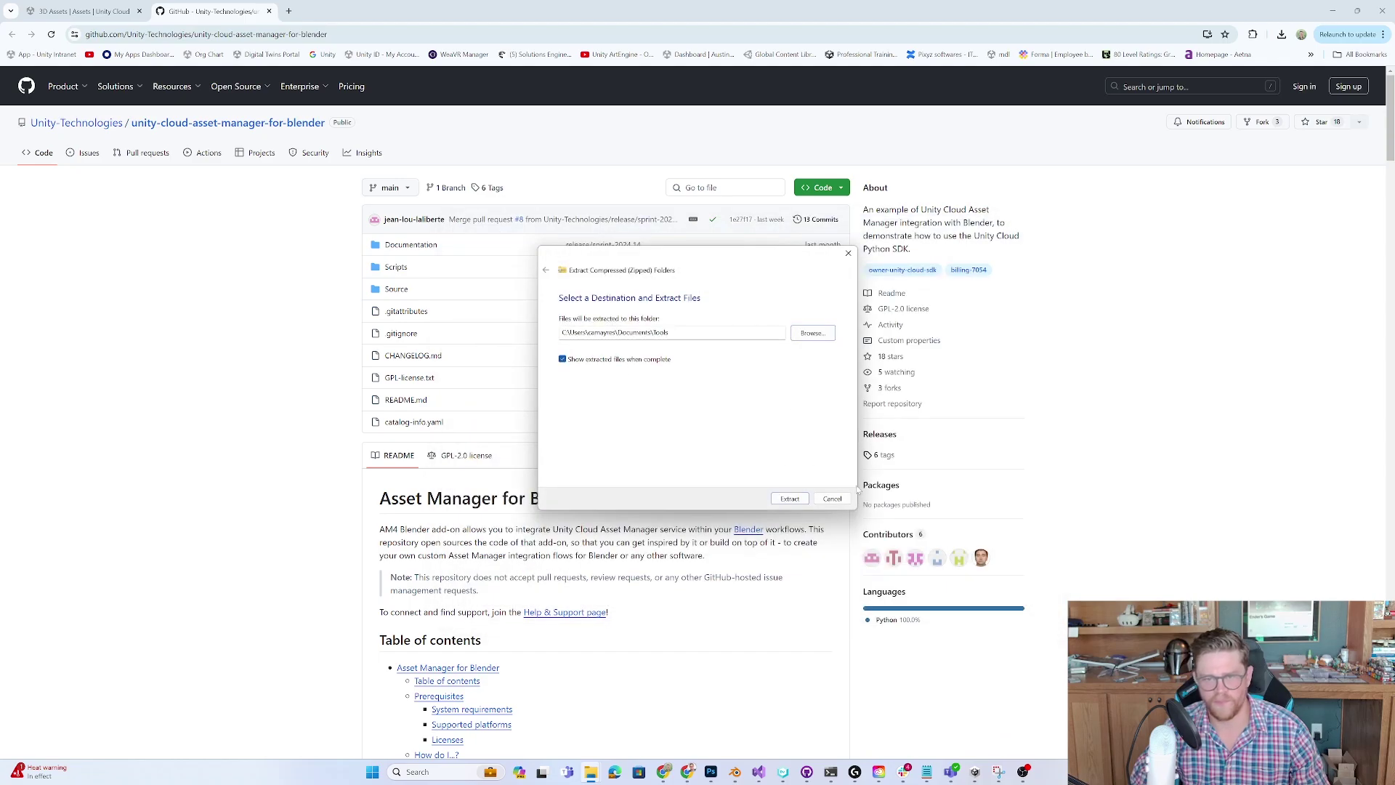
{"action": "left_click", "coordinate": [797, 500]}
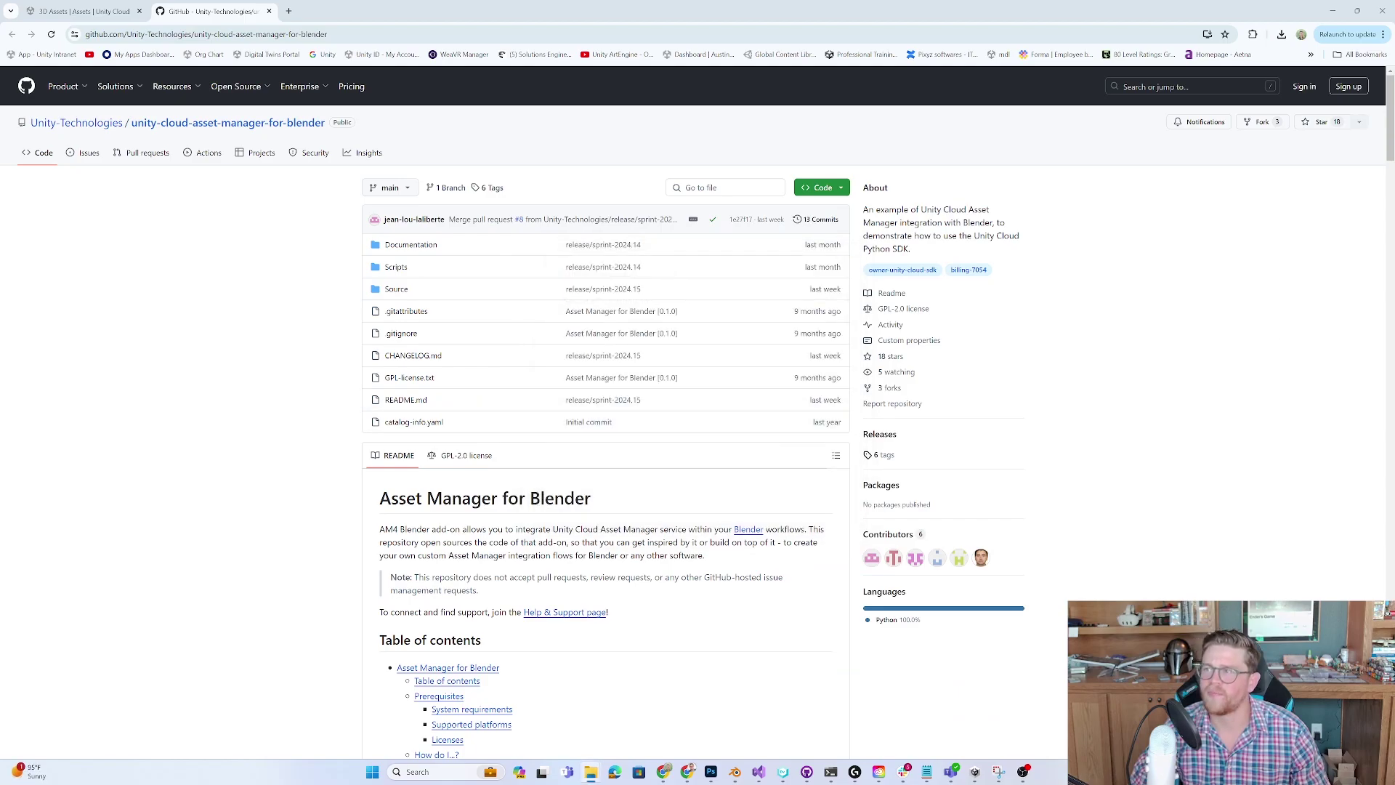
Snap the GitHub page to the left half and the Tools folder to the right.
{"action": "left_click_drag", "start_coordinate": [1381, 191], "coordinate": [487, 179]}
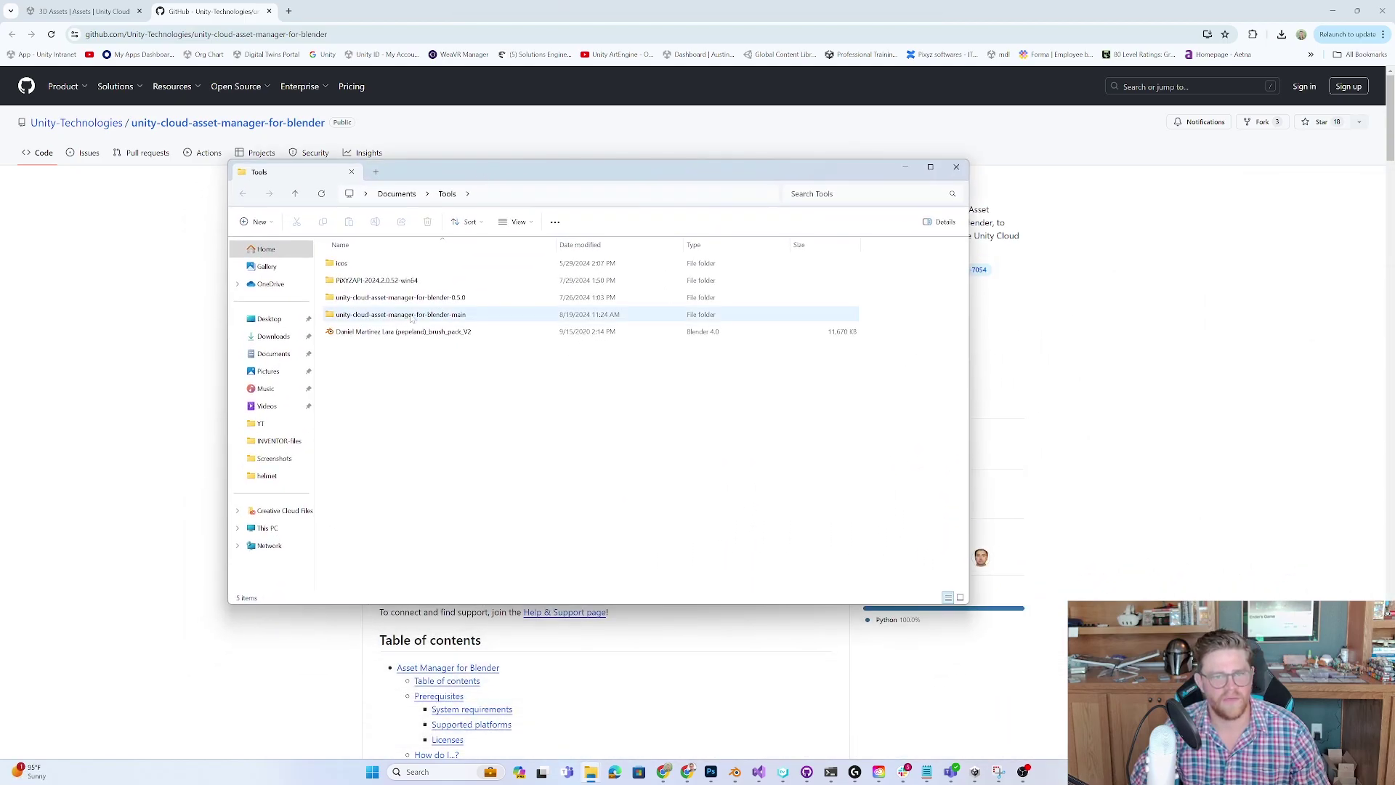
{"action": "left_click", "coordinate": [458, 316]}
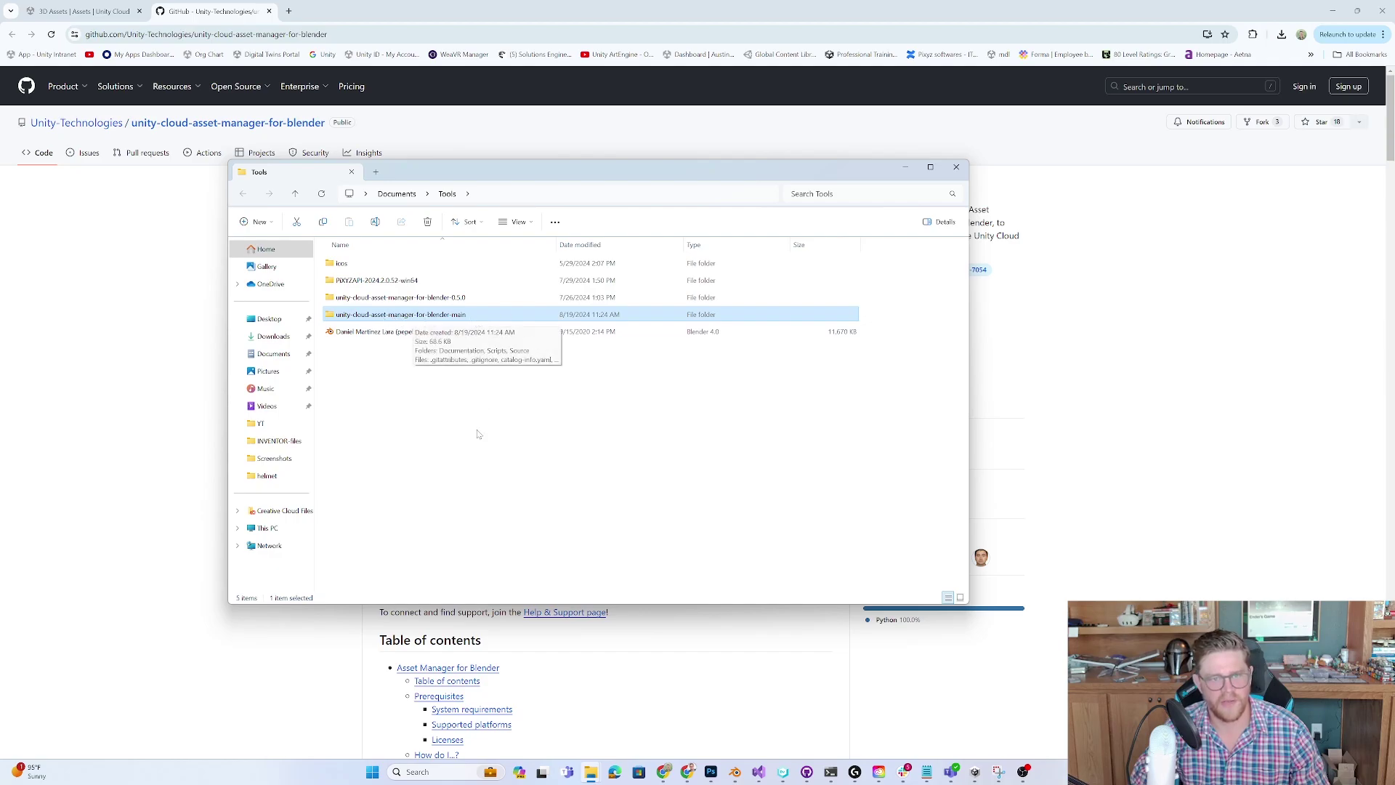
{"action": "left_click_drag", "start_coordinate": [560, 181], "coordinate": [924, 186]}
{"action": "left_click_drag", "start_coordinate": [414, 22], "coordinate": [2, 280]}
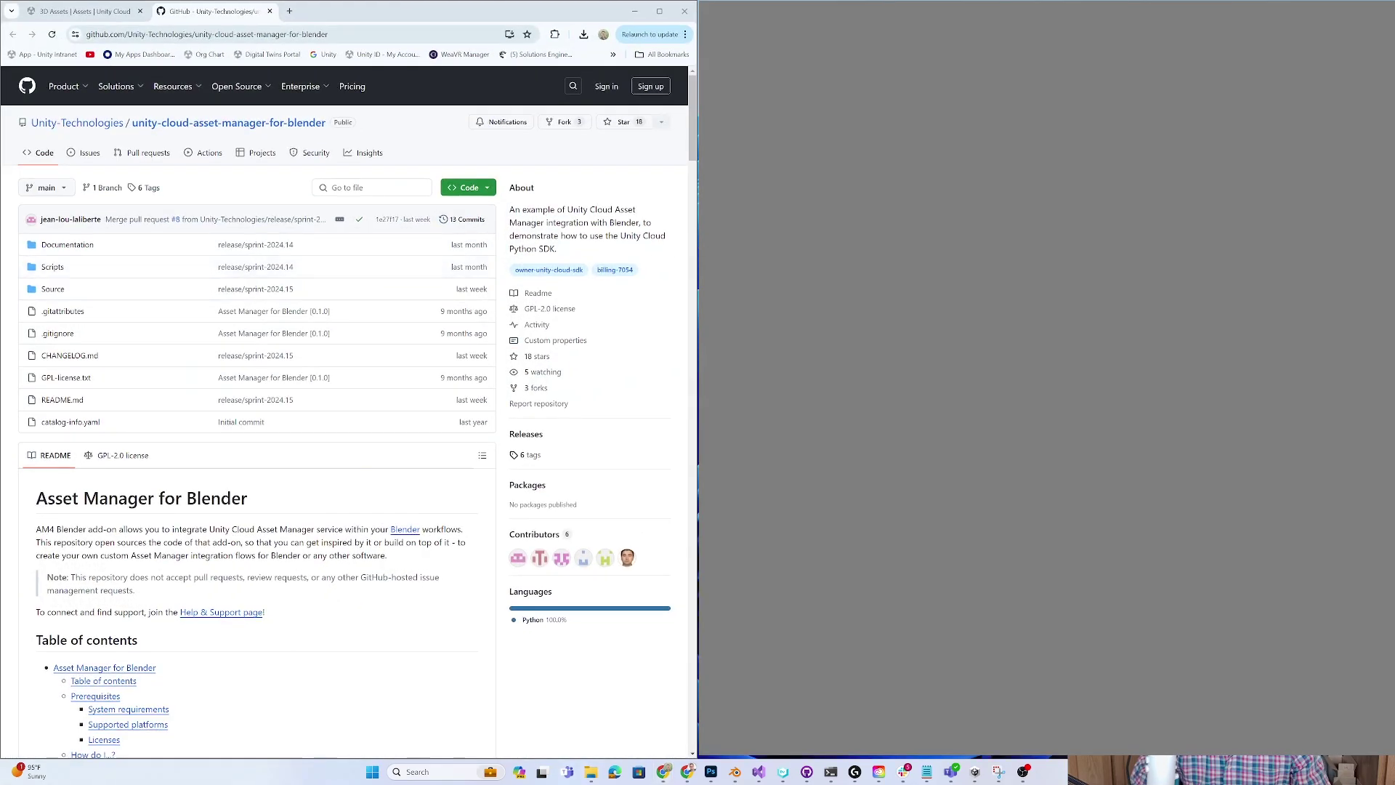
{"action": "left_click", "coordinate": [872, 218]}
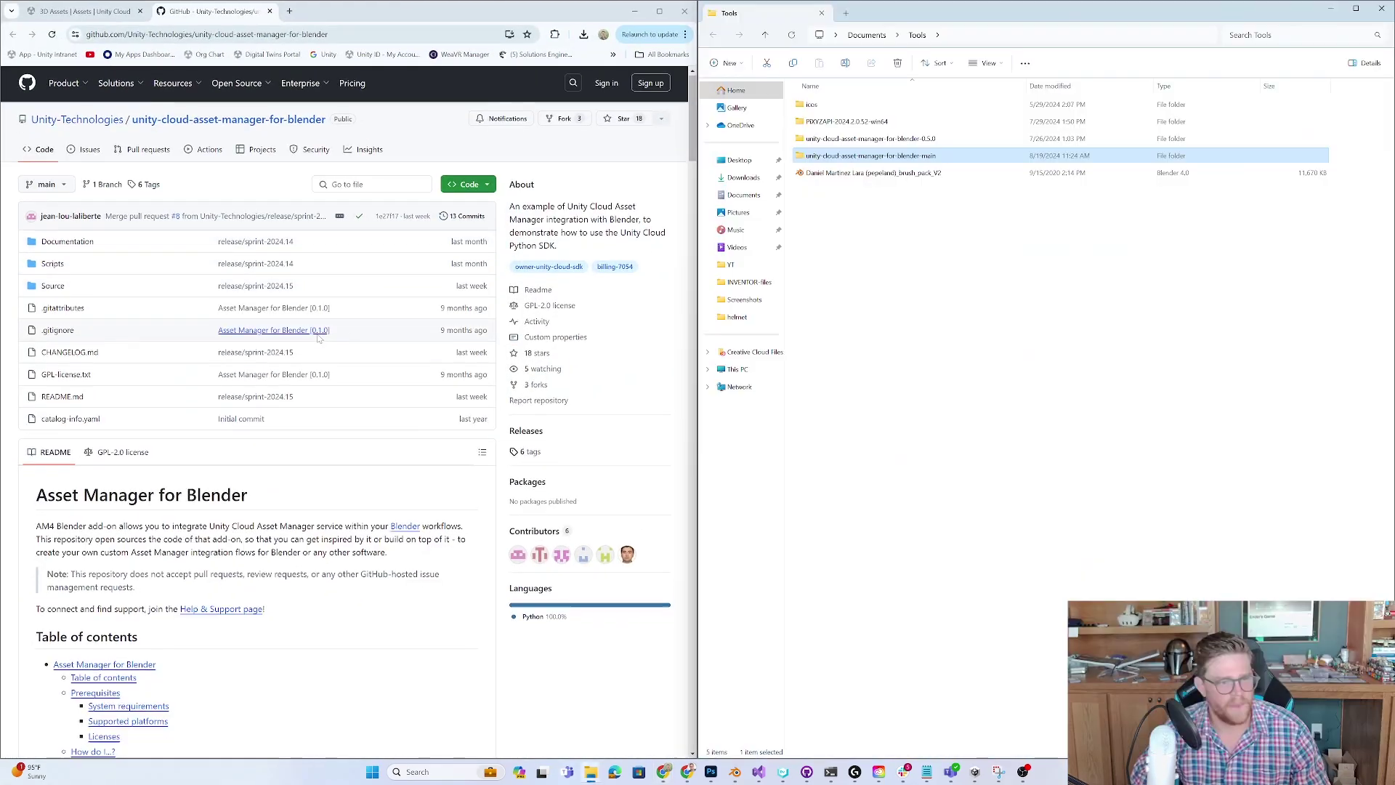
{"action": "scroll", "coordinate": [320, 338], "scroll_direction": "down", "scroll_amount": 4}
{"action": "scroll", "coordinate": [320, 339], "scroll_direction": "down", "scroll_amount": 5}
{"action": "scroll", "coordinate": [341, 302], "scroll_direction": "down", "scroll_amount": 2}
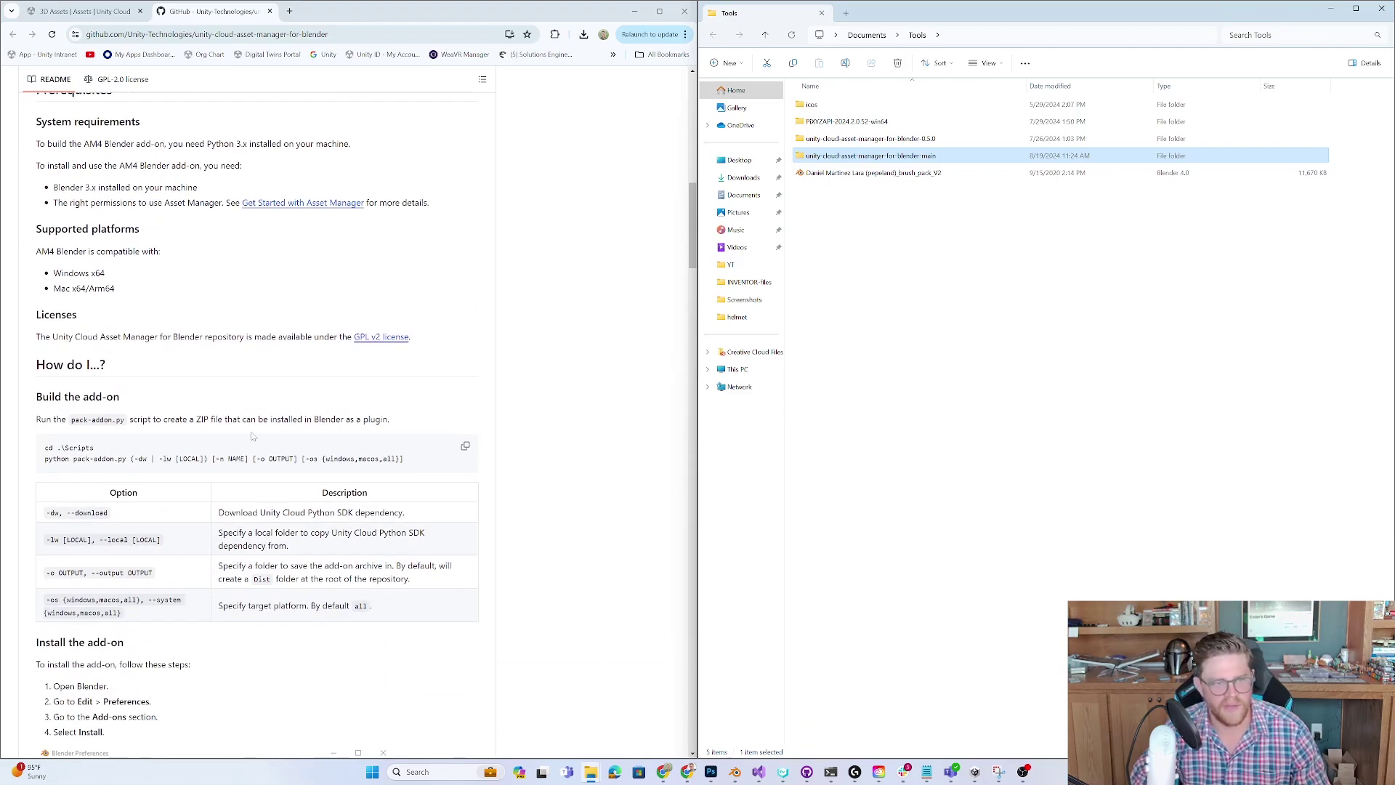
{"action": "scroll", "coordinate": [229, 383], "scroll_direction": "up", "scroll_amount": 2}
{"action": "scroll", "coordinate": [73, 309], "scroll_direction": "down", "scroll_amount": 4}
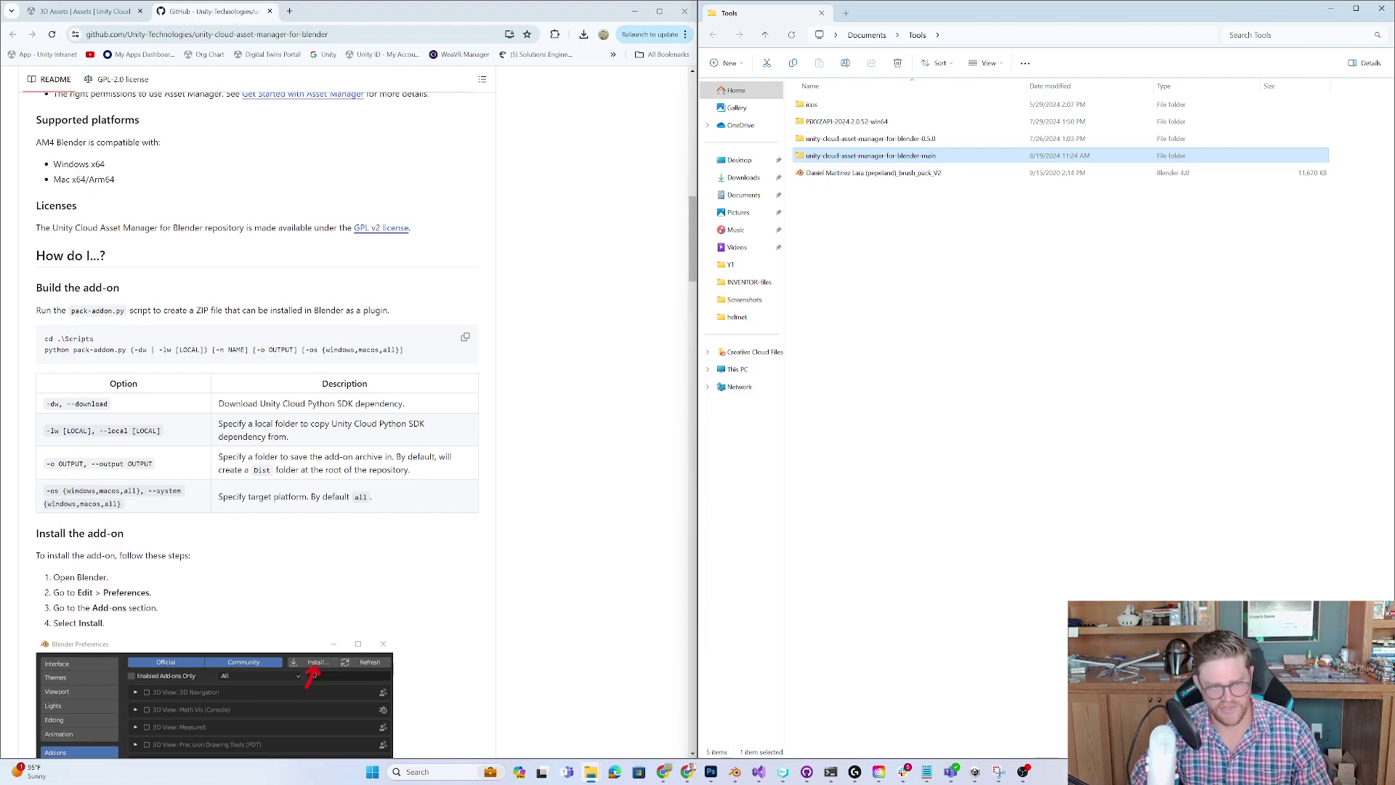
Open unity-cloud-asset-manager-for-blender-main and bring up its folder context menu.
{"action": "double_click", "coordinate": [980, 158]}
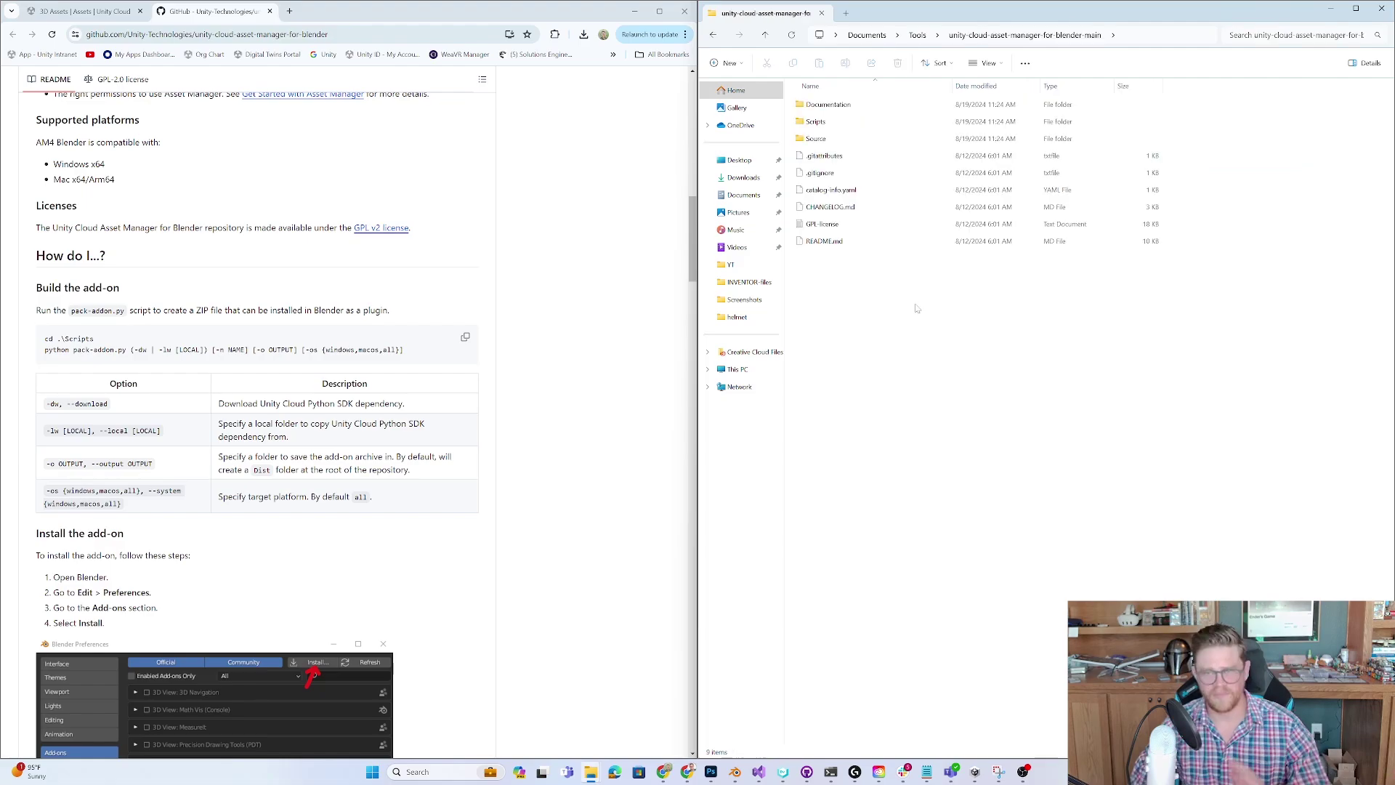
{"action": "right_click", "coordinate": [877, 320]}
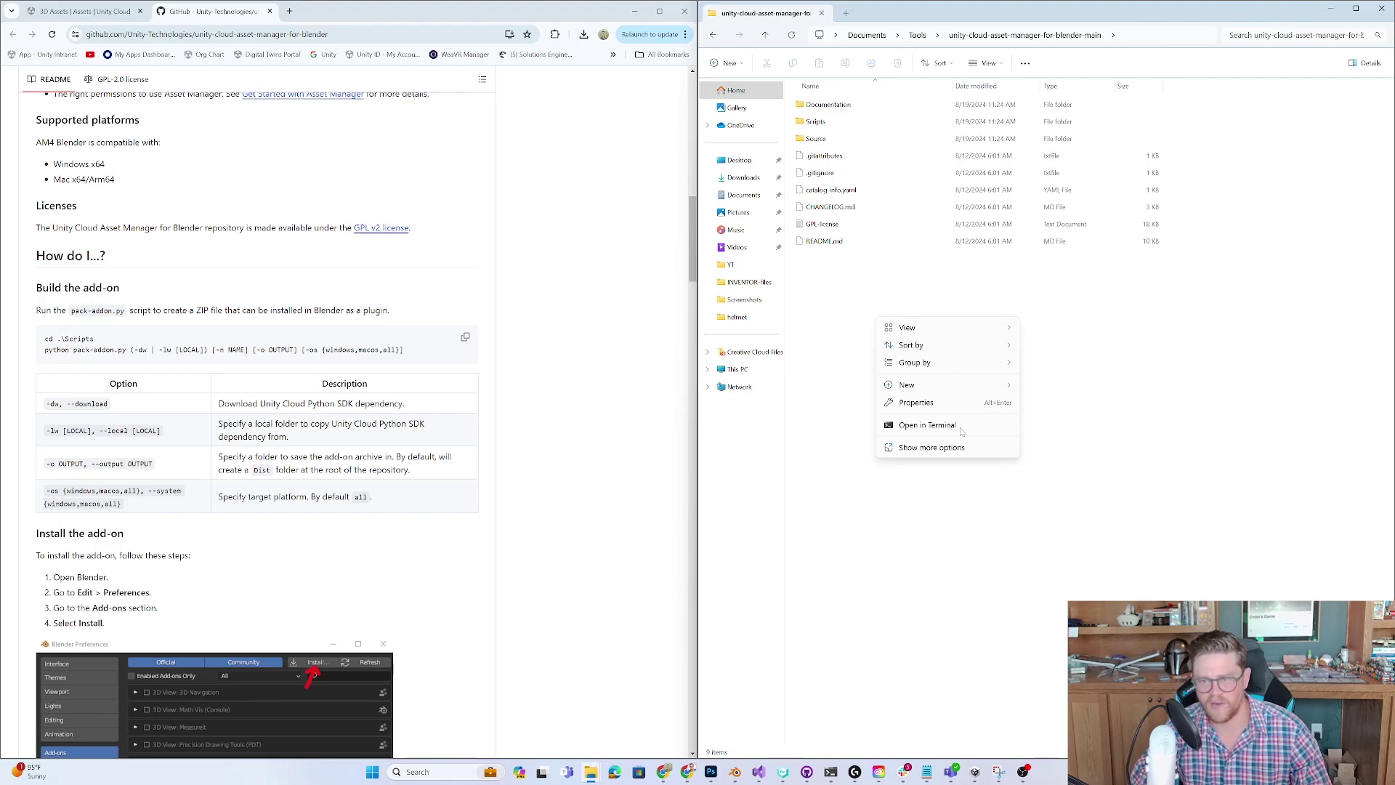
{"action": "right_click", "coordinate": [881, 306]}
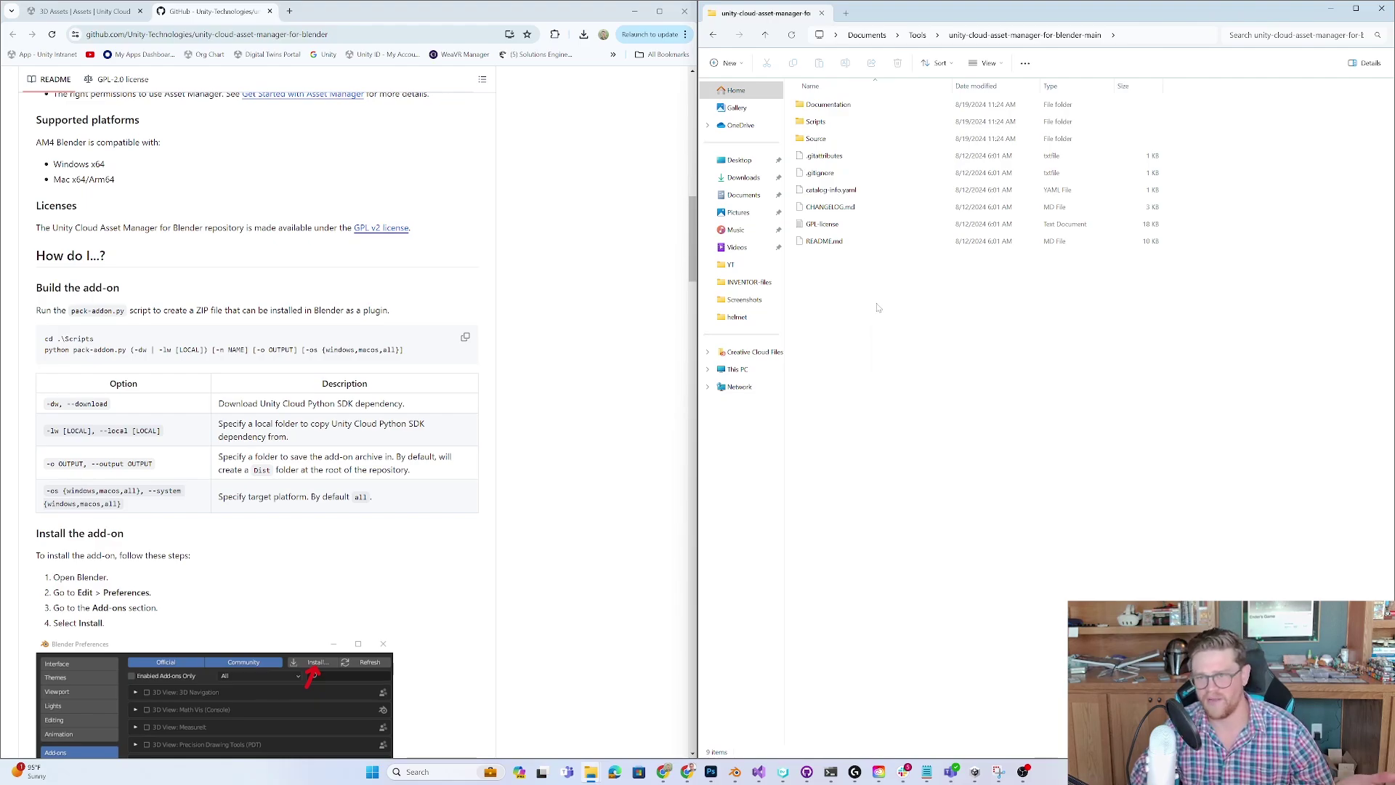
Open PowerShell in the -main folder, run cd ./Scripts, then close PowerShell.
{"action": "left_click", "coordinate": [942, 414]}
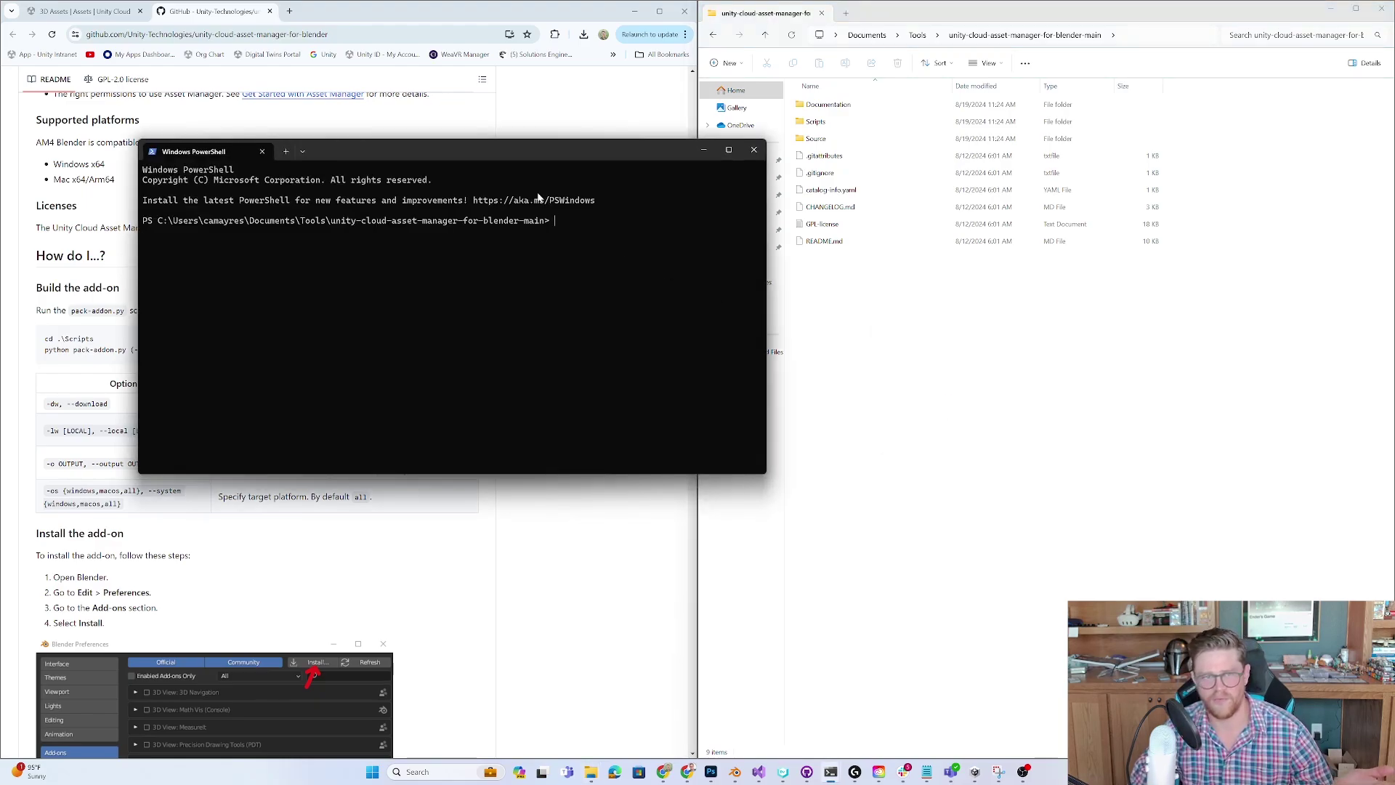
{"action": "left_click_drag", "start_coordinate": [424, 165], "coordinate": [863, 250]}
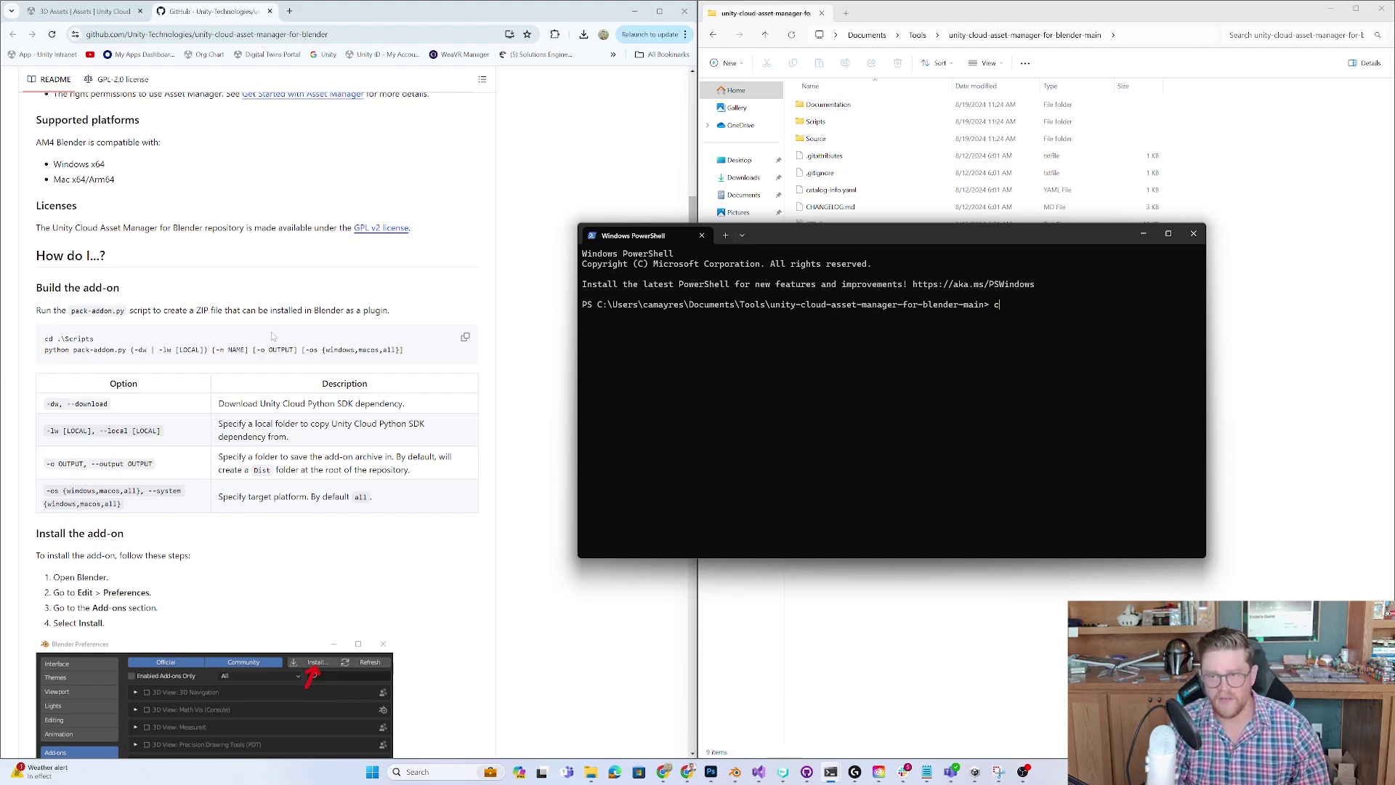
{"action": "type", "text": "d."}
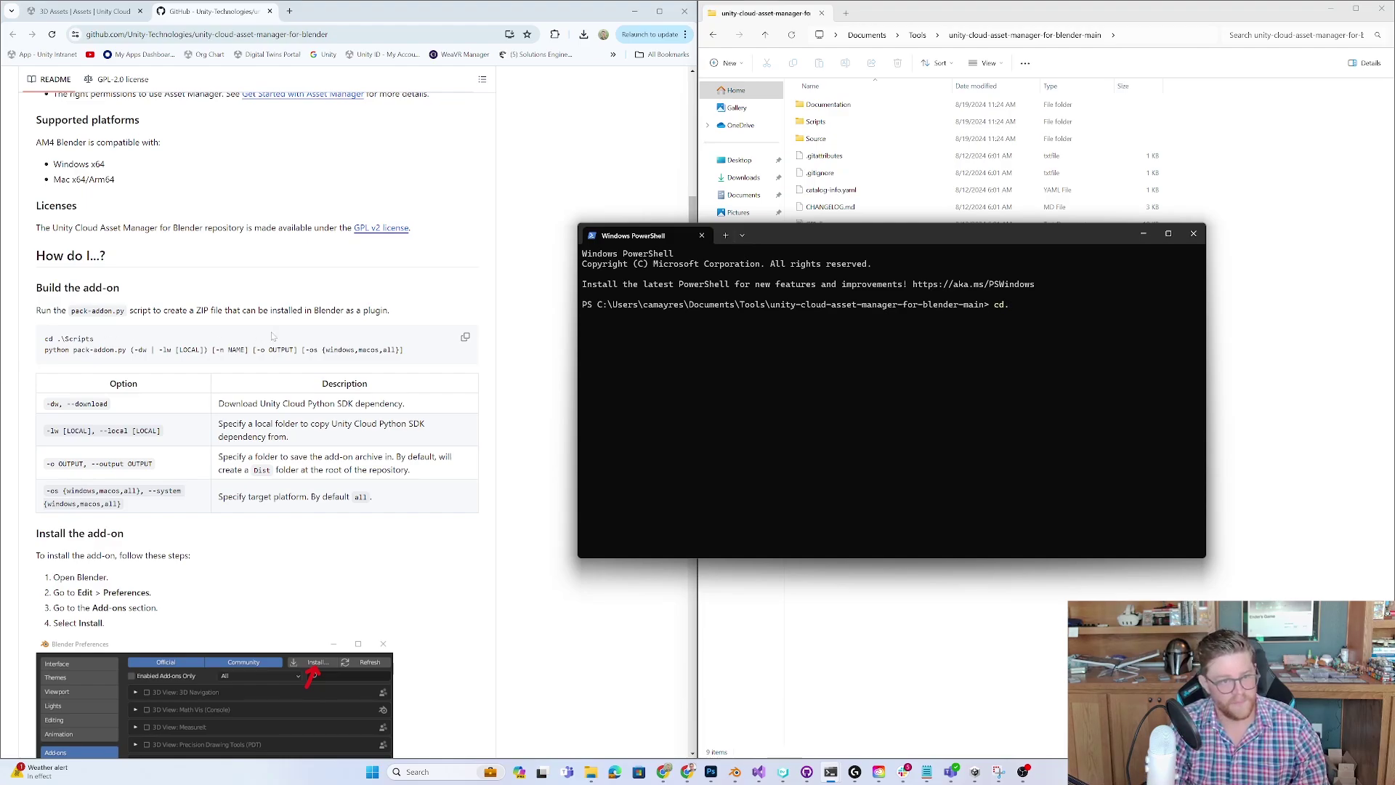
{"action": "type", "text": "/Scripts"}
{"action": "key", "text": "Return"}
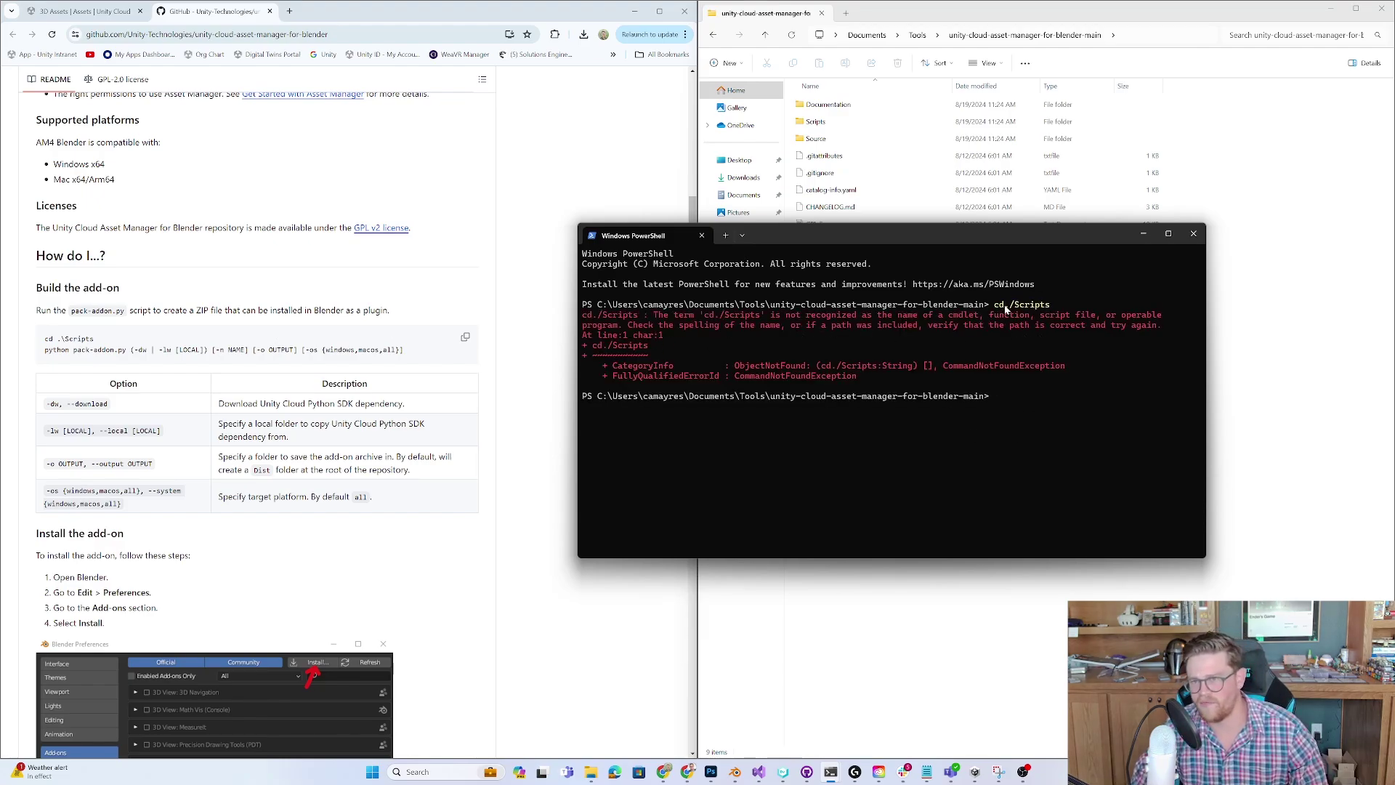
{"action": "type", "text": "cd"}
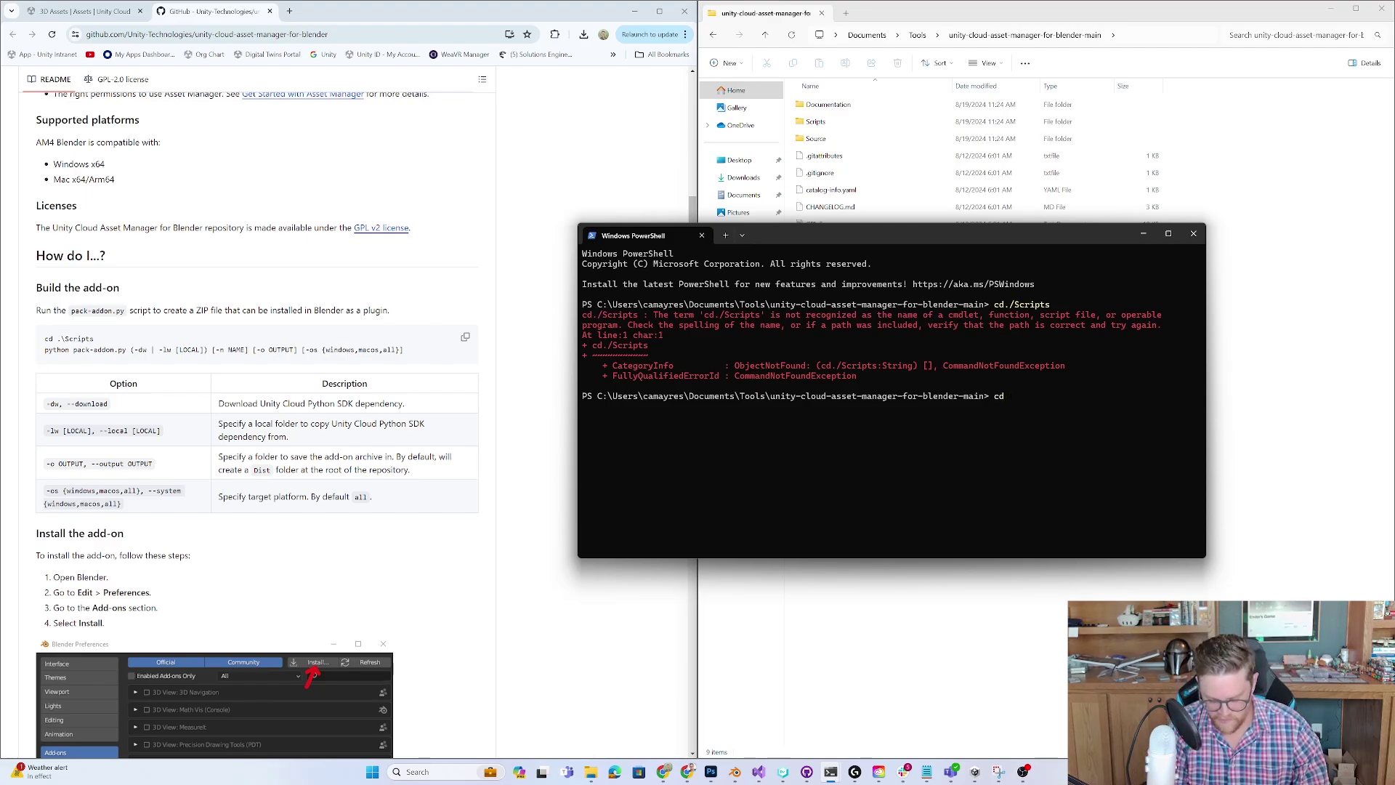
{"action": "type", "text": " ./"}
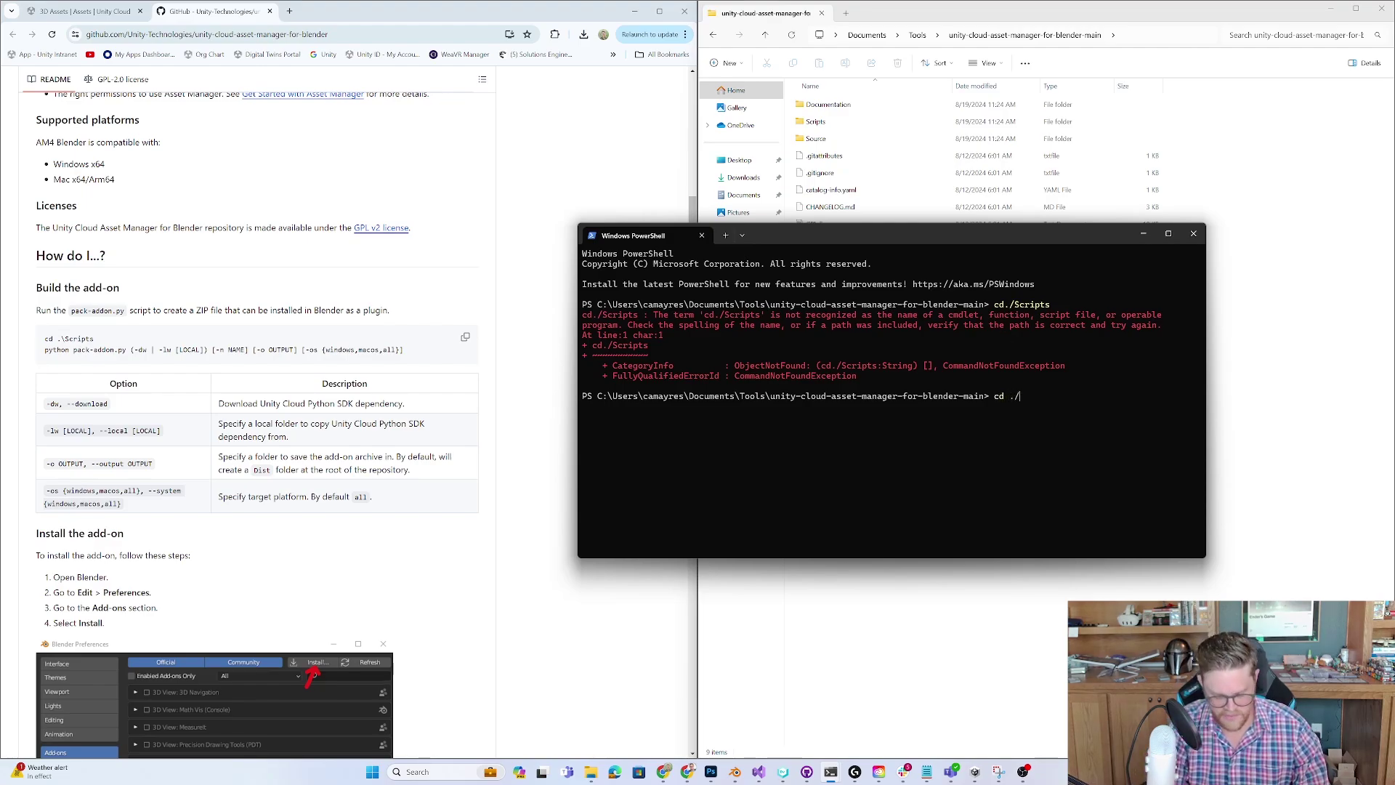
{"action": "type", "text": "Scripts"}
{"action": "key", "text": "Return"}
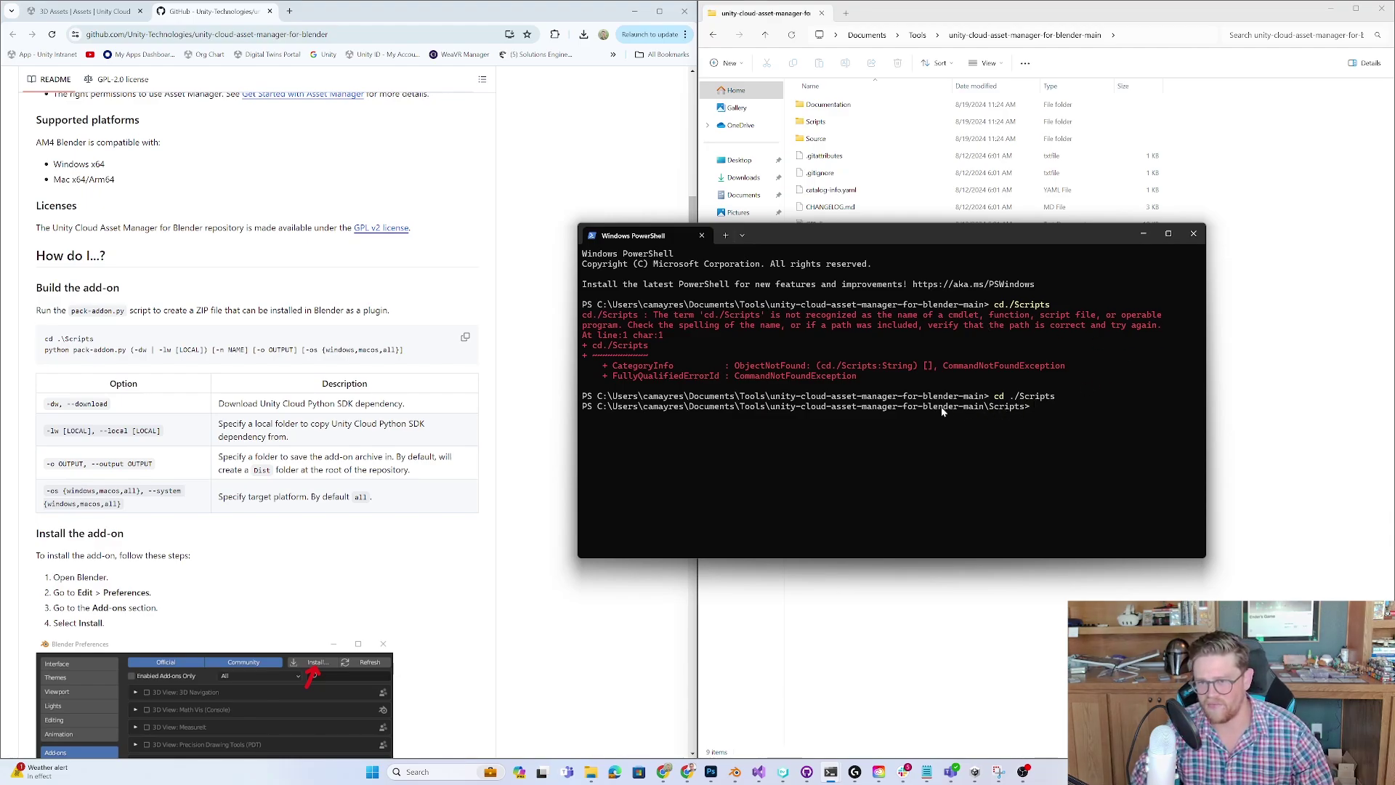
{"action": "left_click", "coordinate": [1192, 236]}
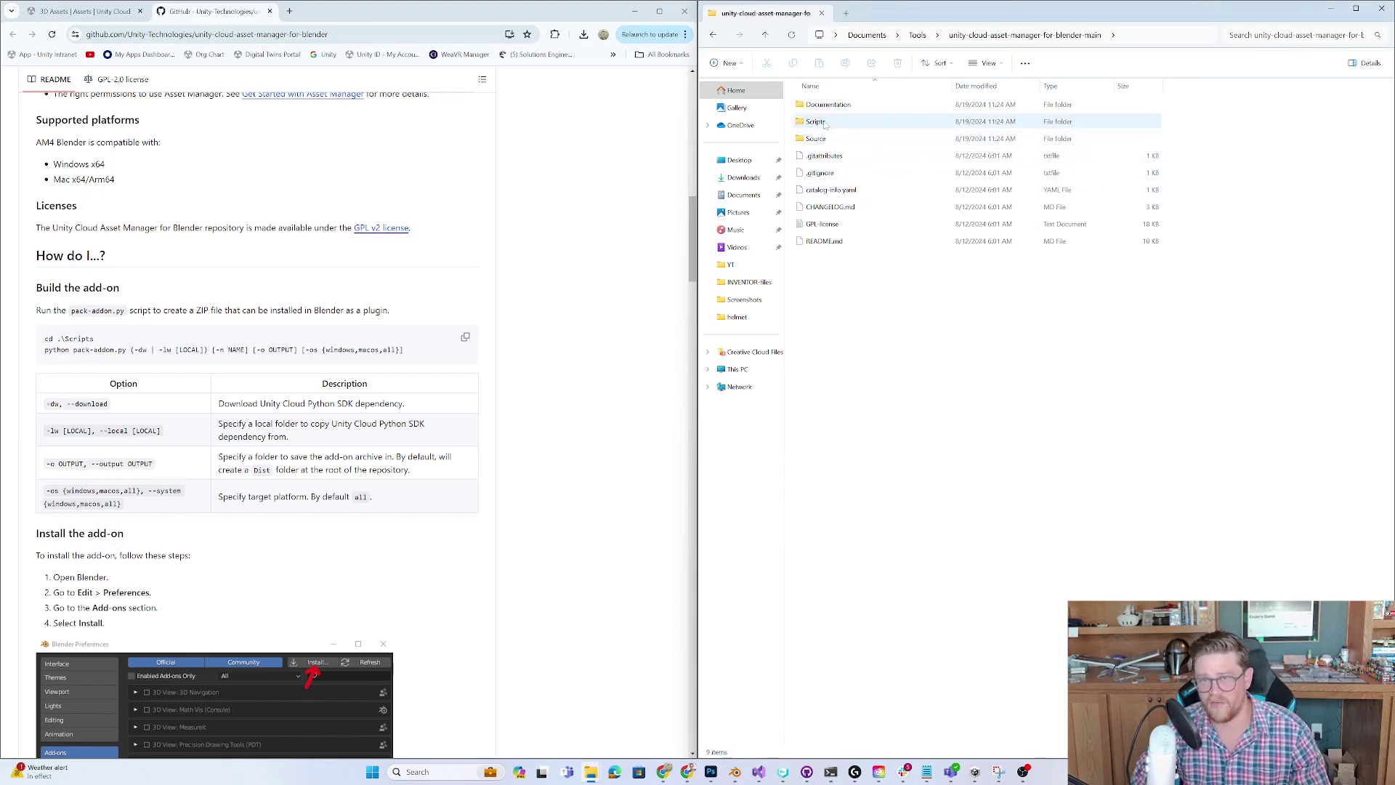
Open PowerShell in the Scripts folder and paste 'python pack-addon.py' from the README.
{"action": "double_click", "coordinate": [825, 125]}
{"action": "right_click", "coordinate": [873, 212]}
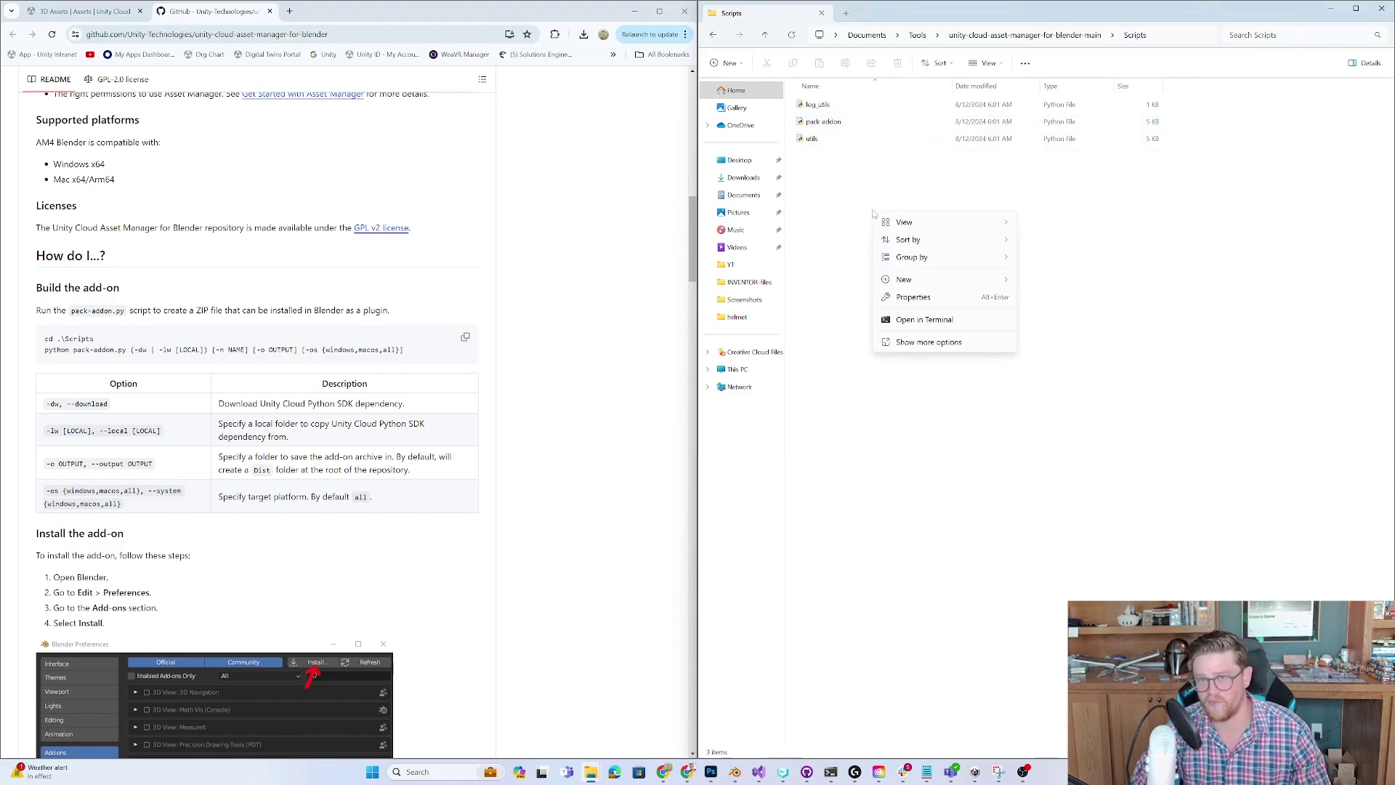
{"action": "left_click", "coordinate": [921, 318]}
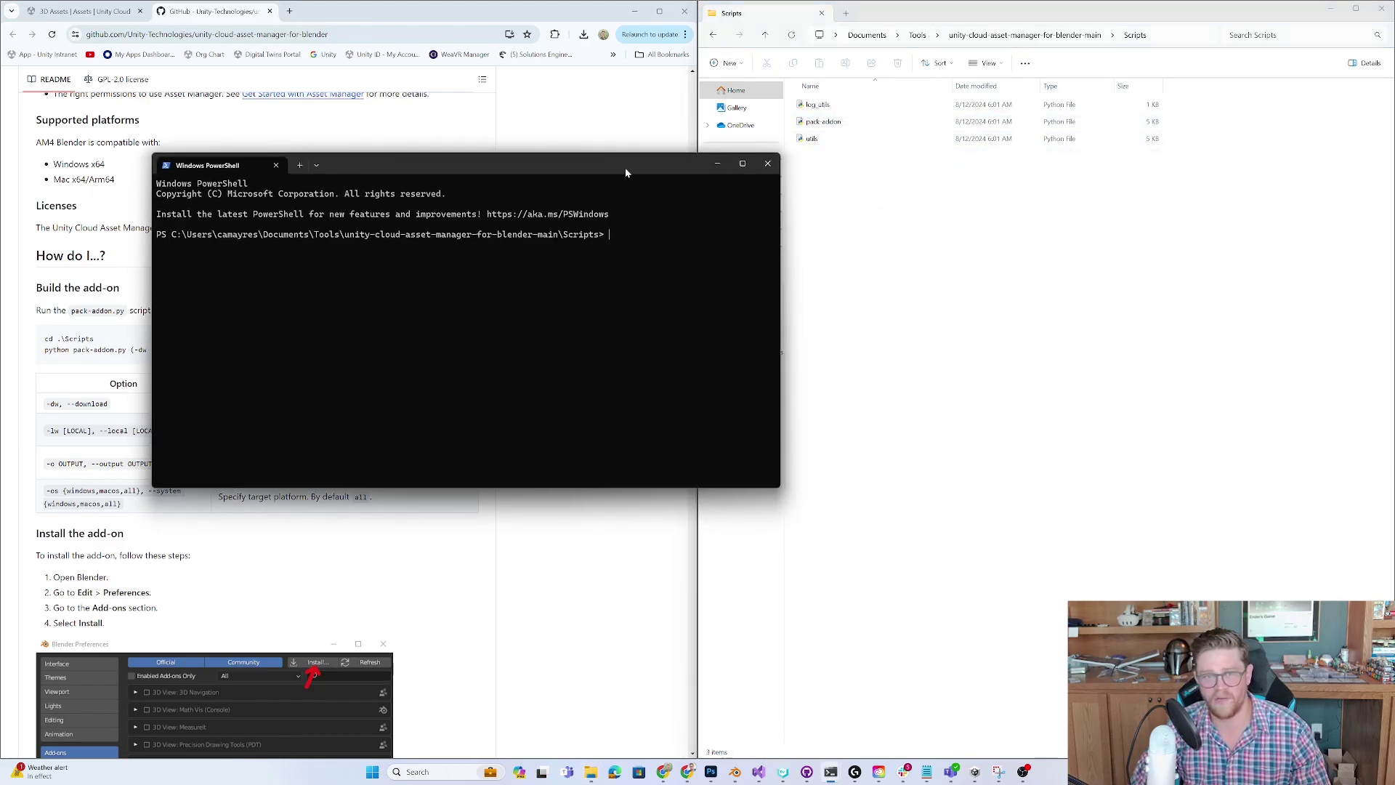
{"action": "left_click_drag", "start_coordinate": [625, 172], "coordinate": [1125, 205]}
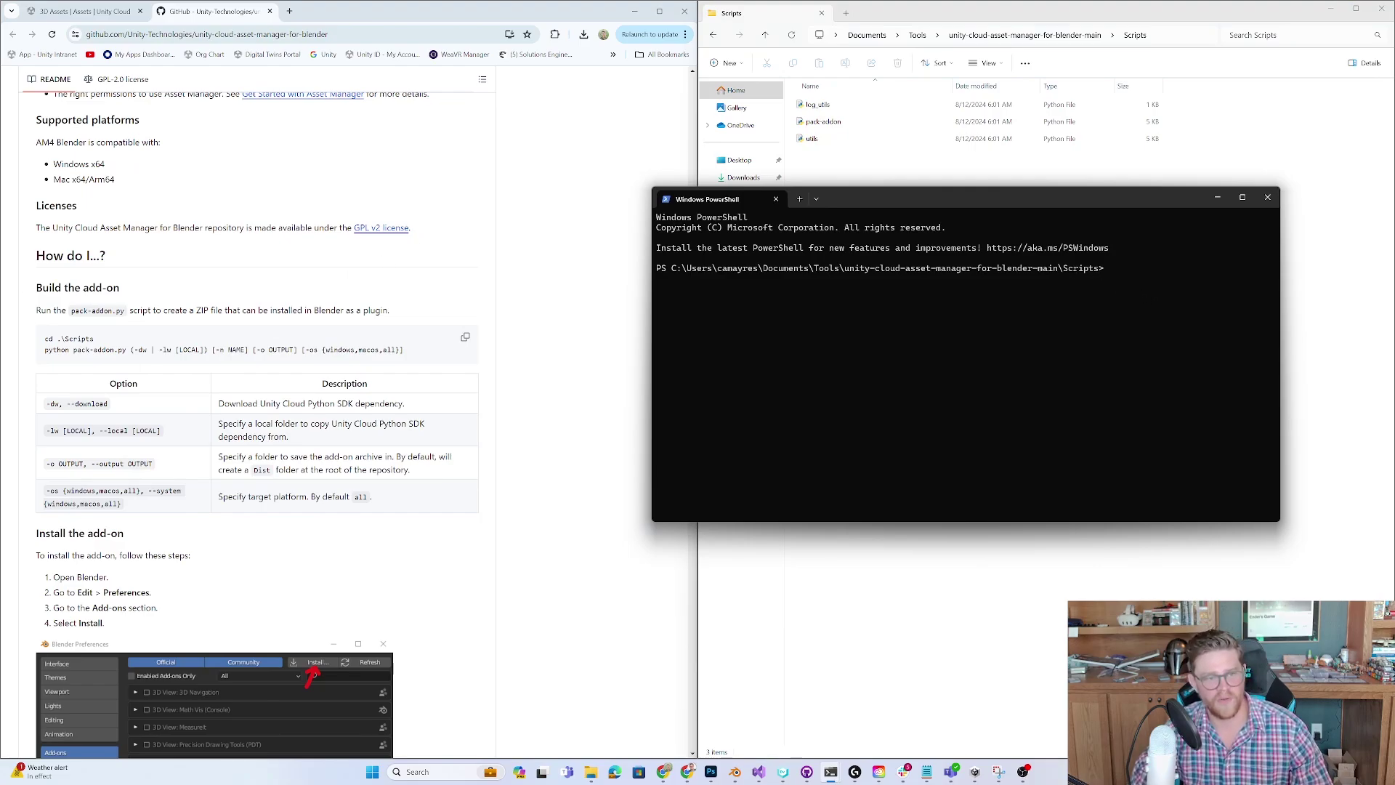
{"action": "left_click_drag", "start_coordinate": [45, 349], "coordinate": [126, 349]}
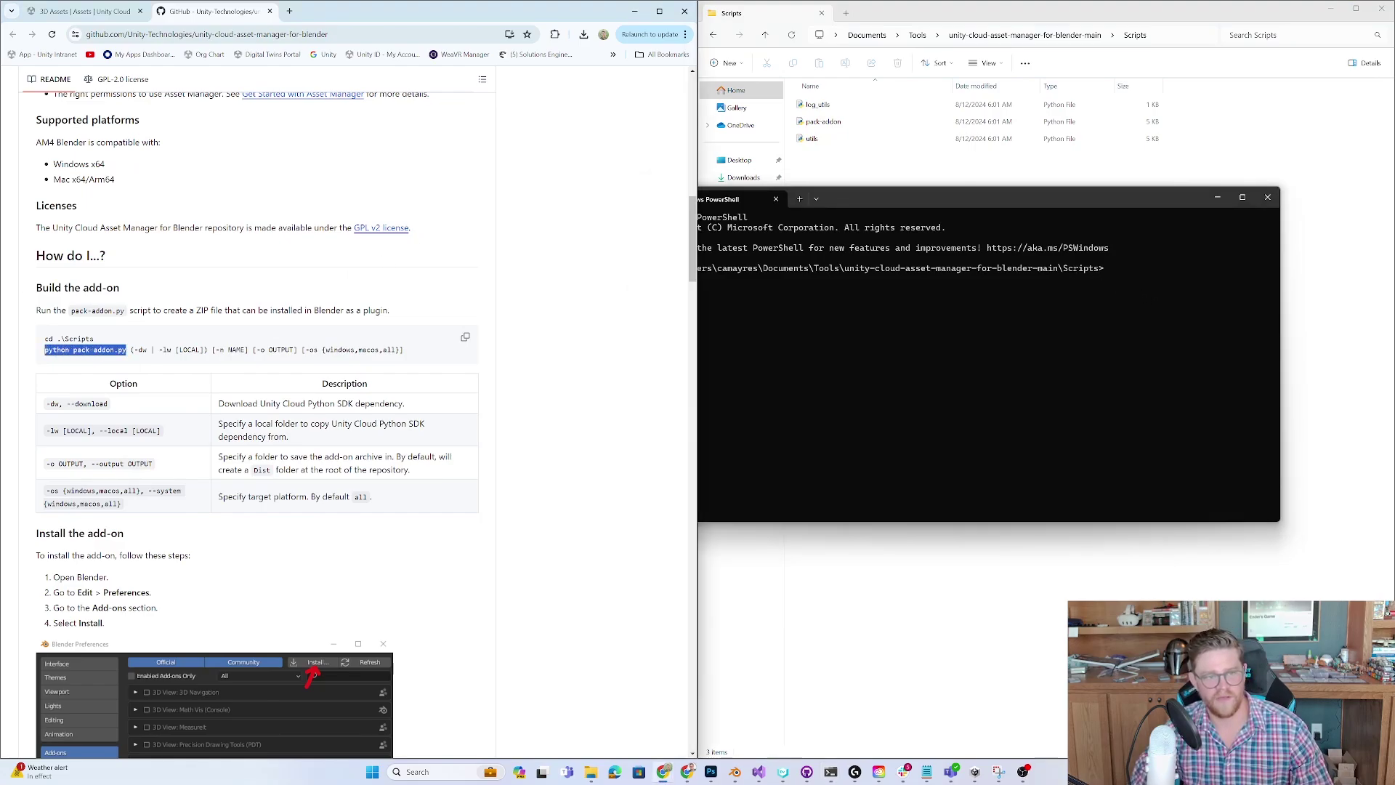
{"action": "left_click", "coordinate": [1110, 266]}
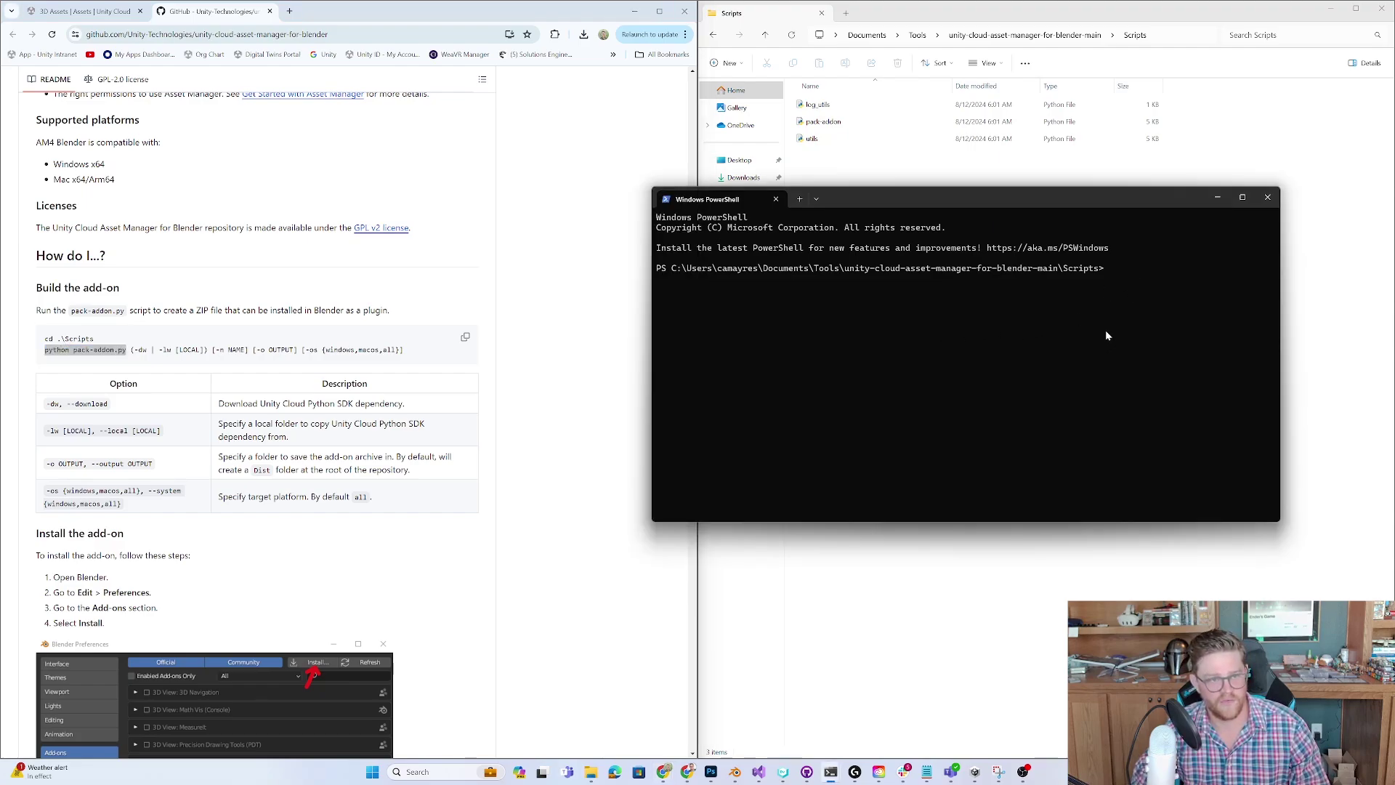
{"action": "type", "text": "python pack-addon.py"}
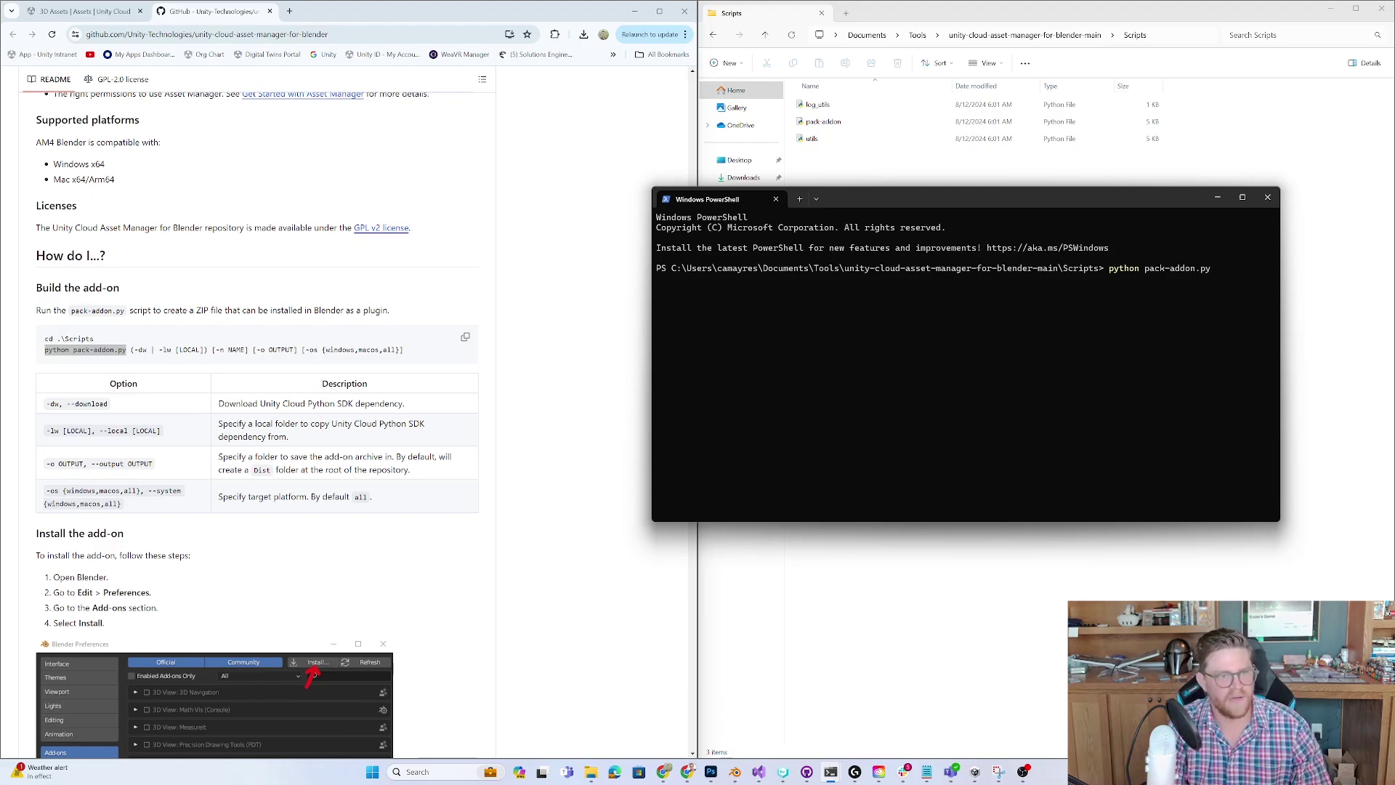
Run python pack-addon.py -dw to download the wheels and build UCAM4Blender.zip.
{"action": "type", "text": "-dw"}
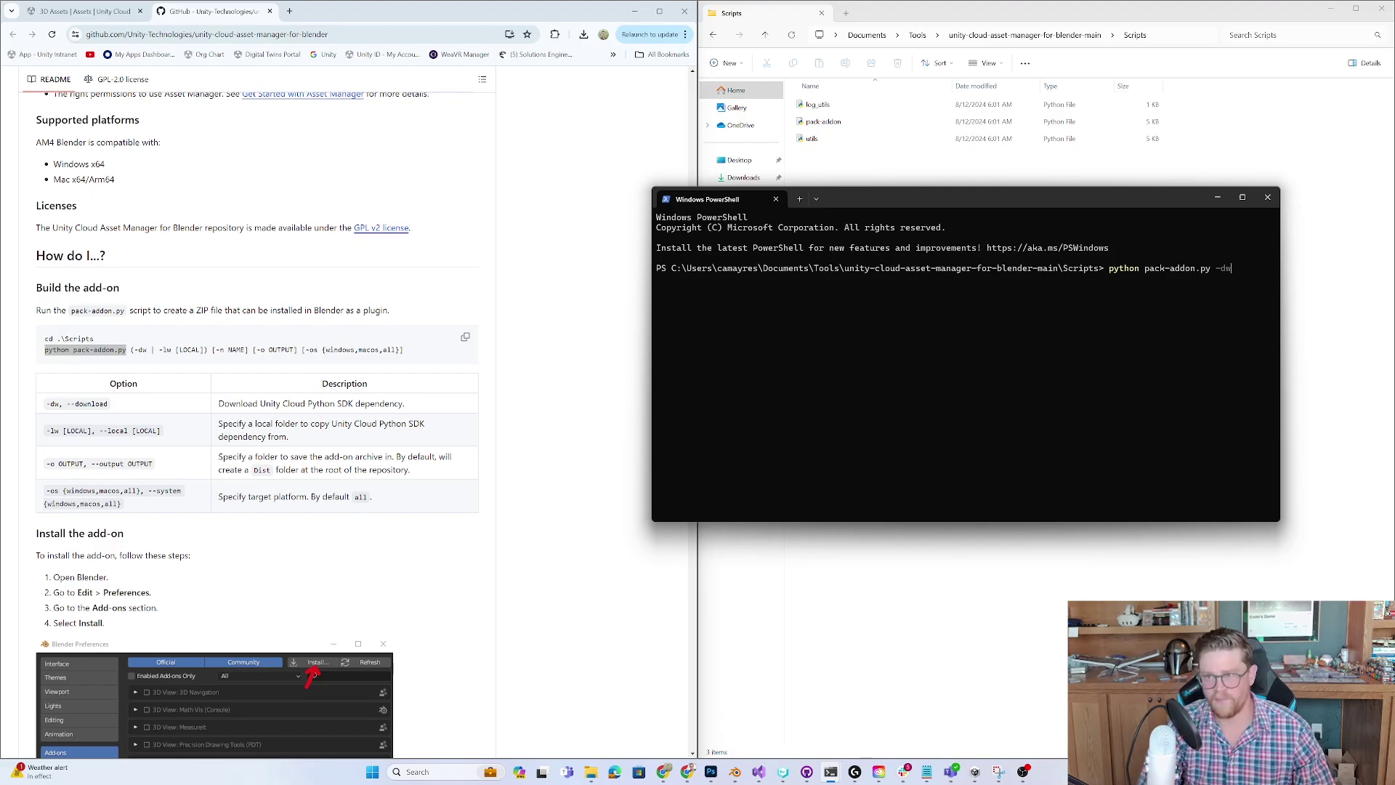
{"action": "key", "text": "Return"}
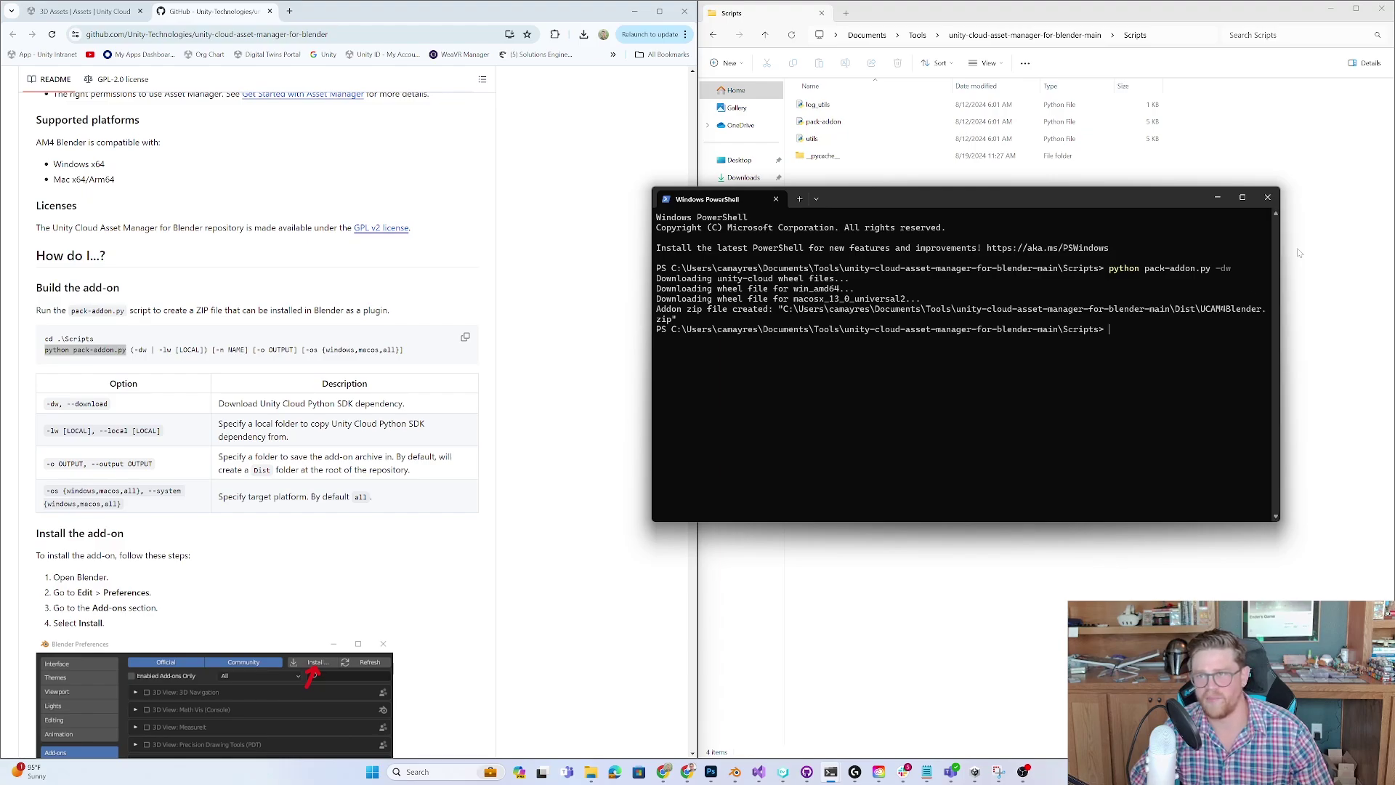
Close PowerShell, find UCAM4Blender.zip in the repository's Dist folder, then switch to Blender.
{"action": "left_click", "coordinate": [1268, 199]}
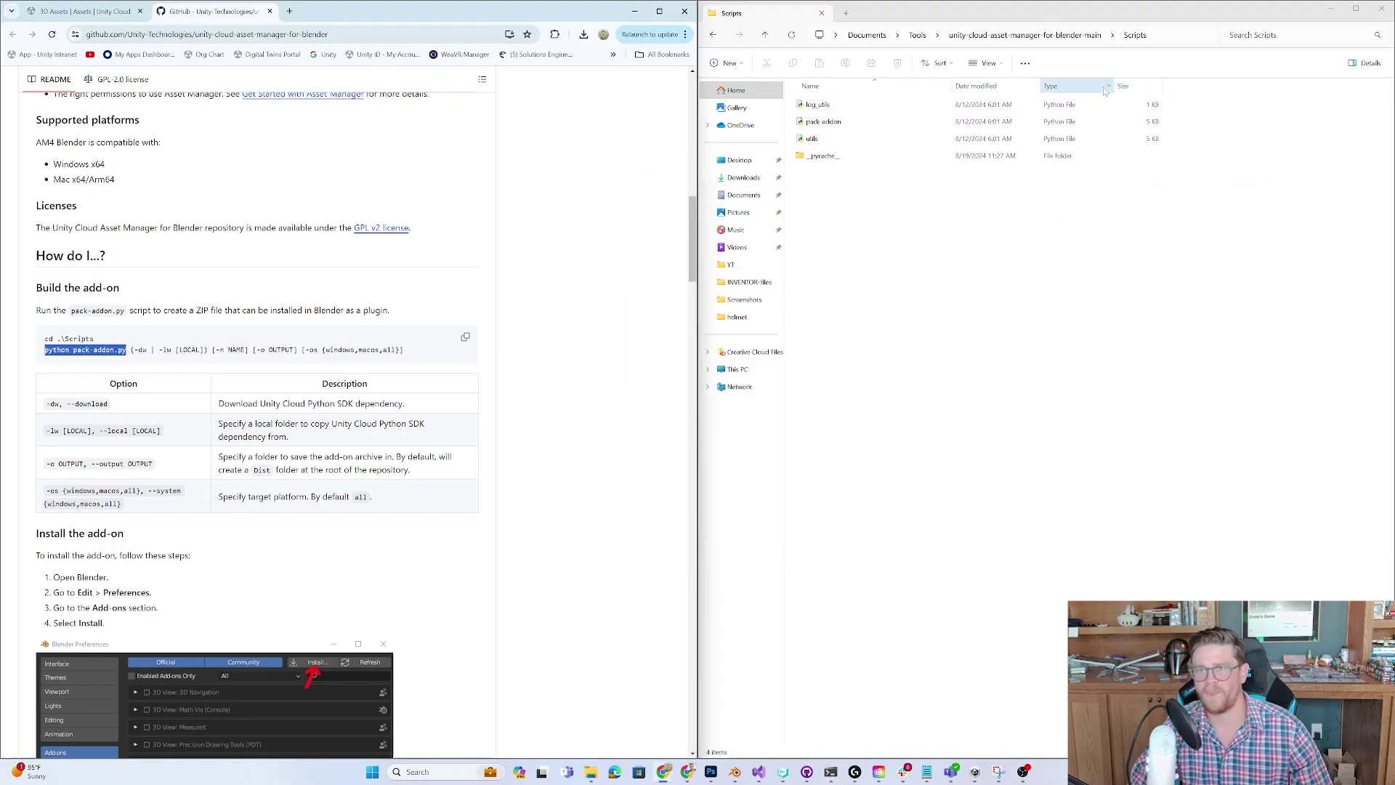
{"action": "left_click", "coordinate": [1076, 37]}
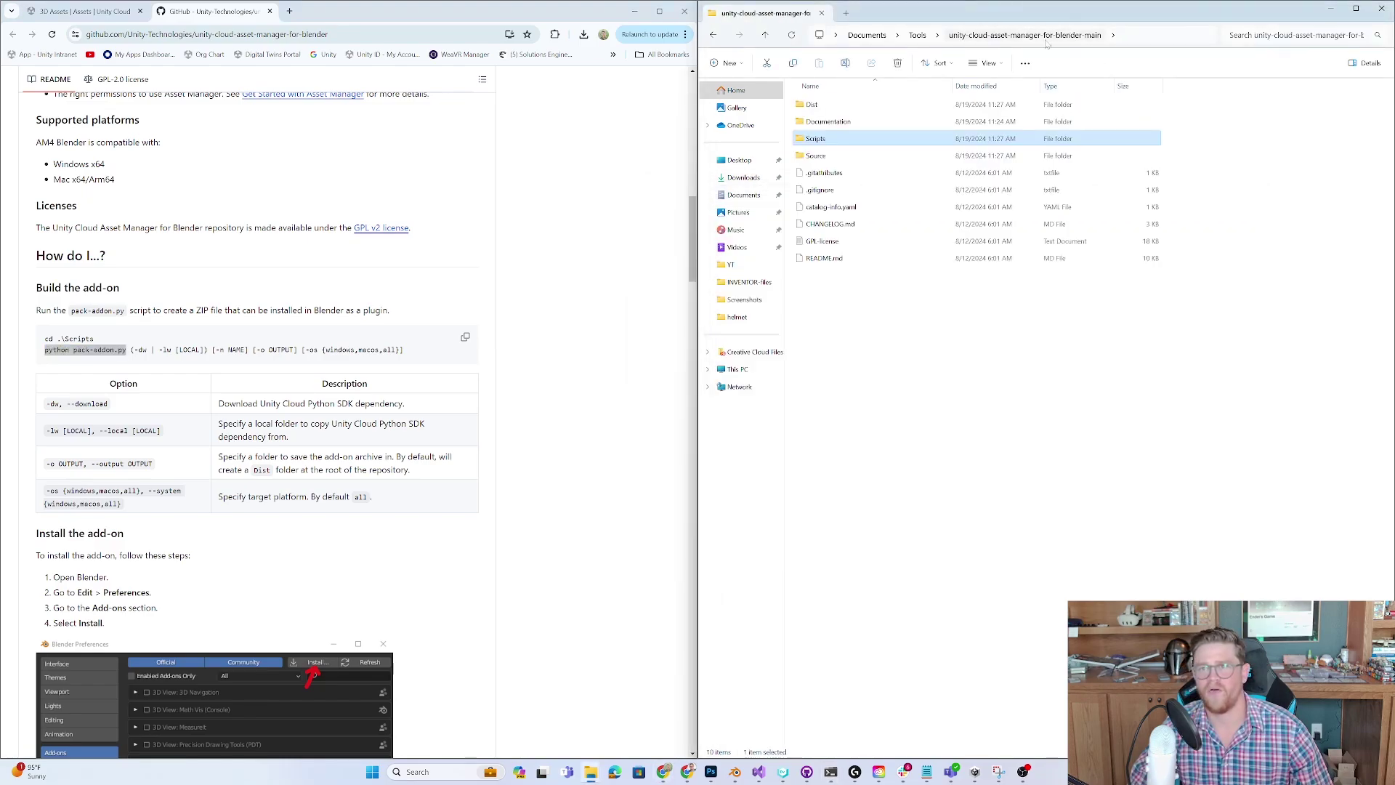
{"action": "double_click", "coordinate": [824, 109]}
{"action": "left_click", "coordinate": [846, 108]}
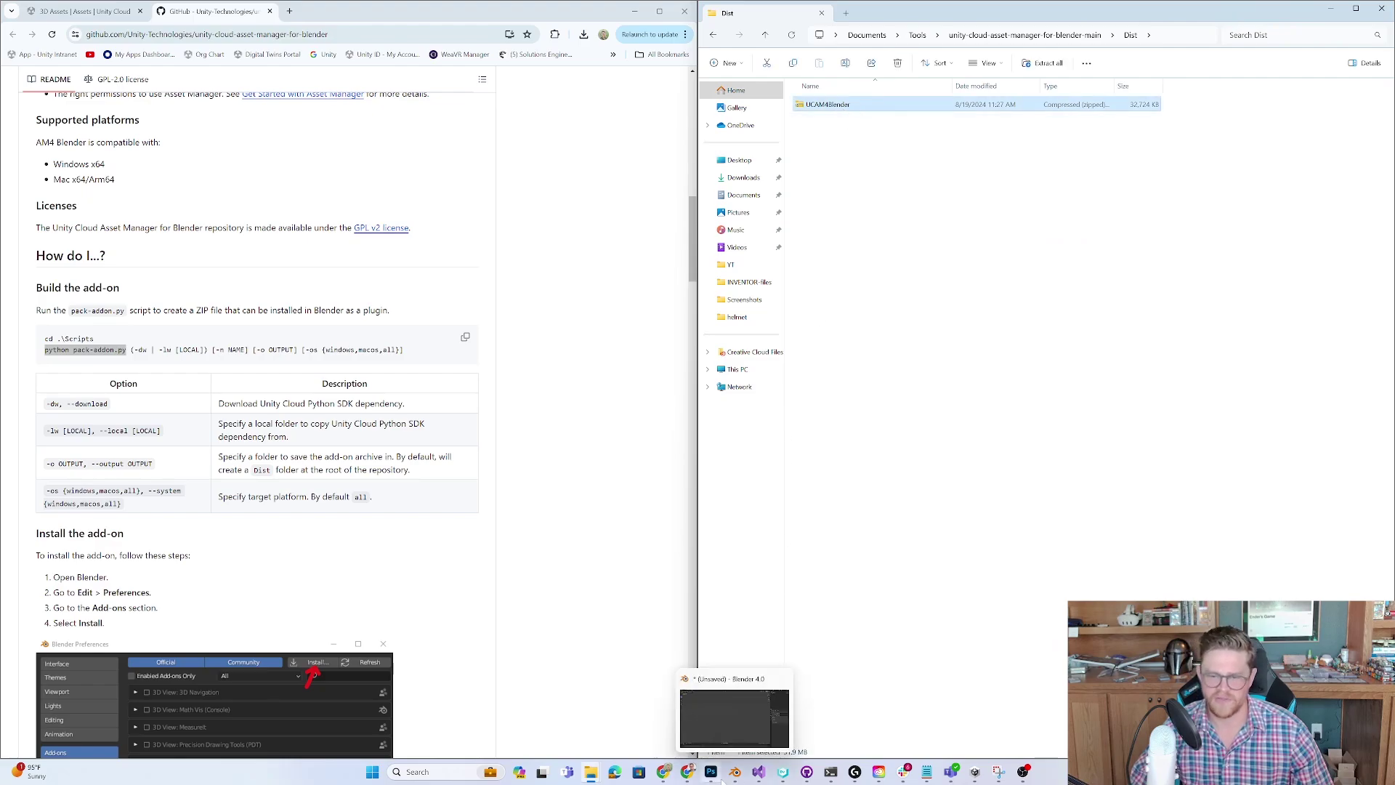
{"action": "left_click", "coordinate": [735, 772]}
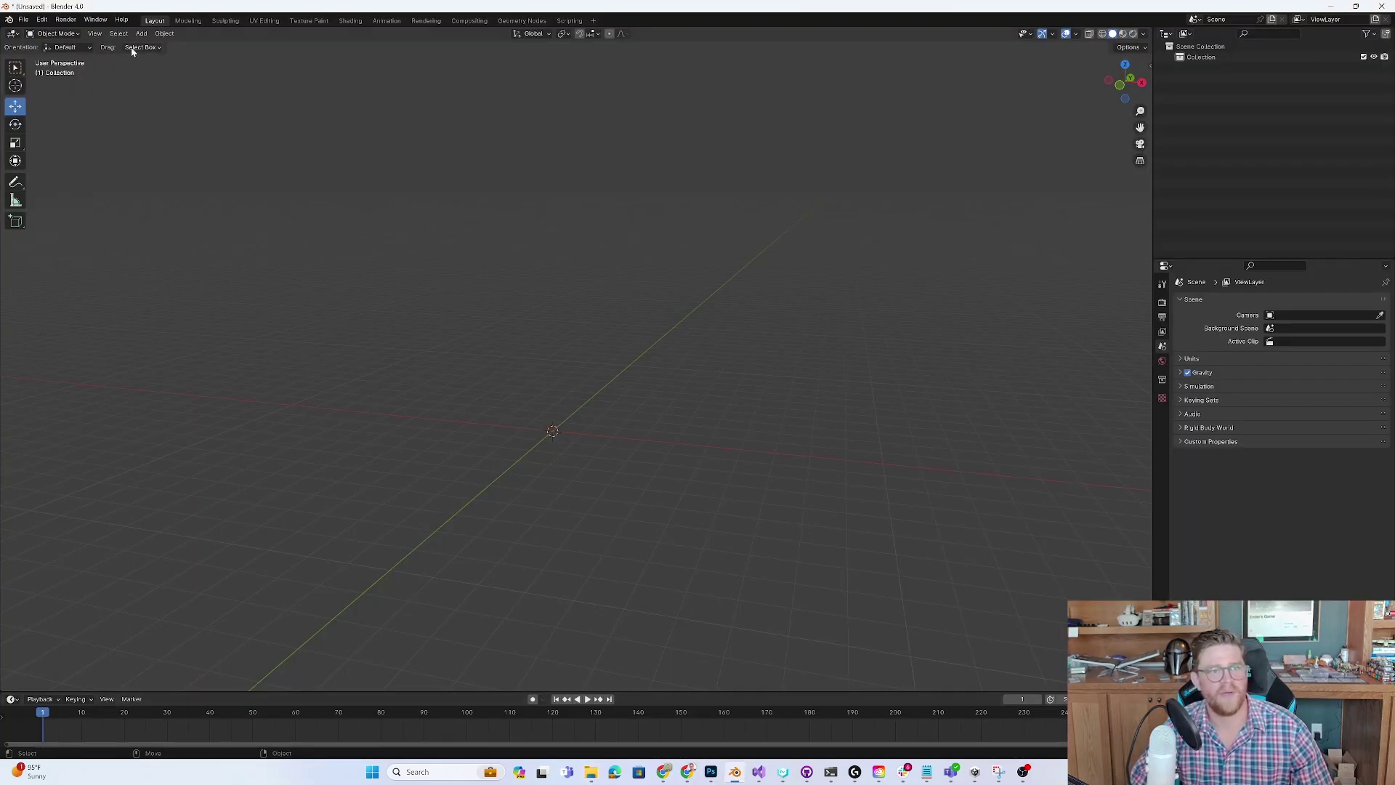
Install UCAM4Blender.zip from Dist in Preferences and enable Upload FBX to Unity Cloud Asset Manager.
{"action": "left_click", "coordinate": [41, 19]}
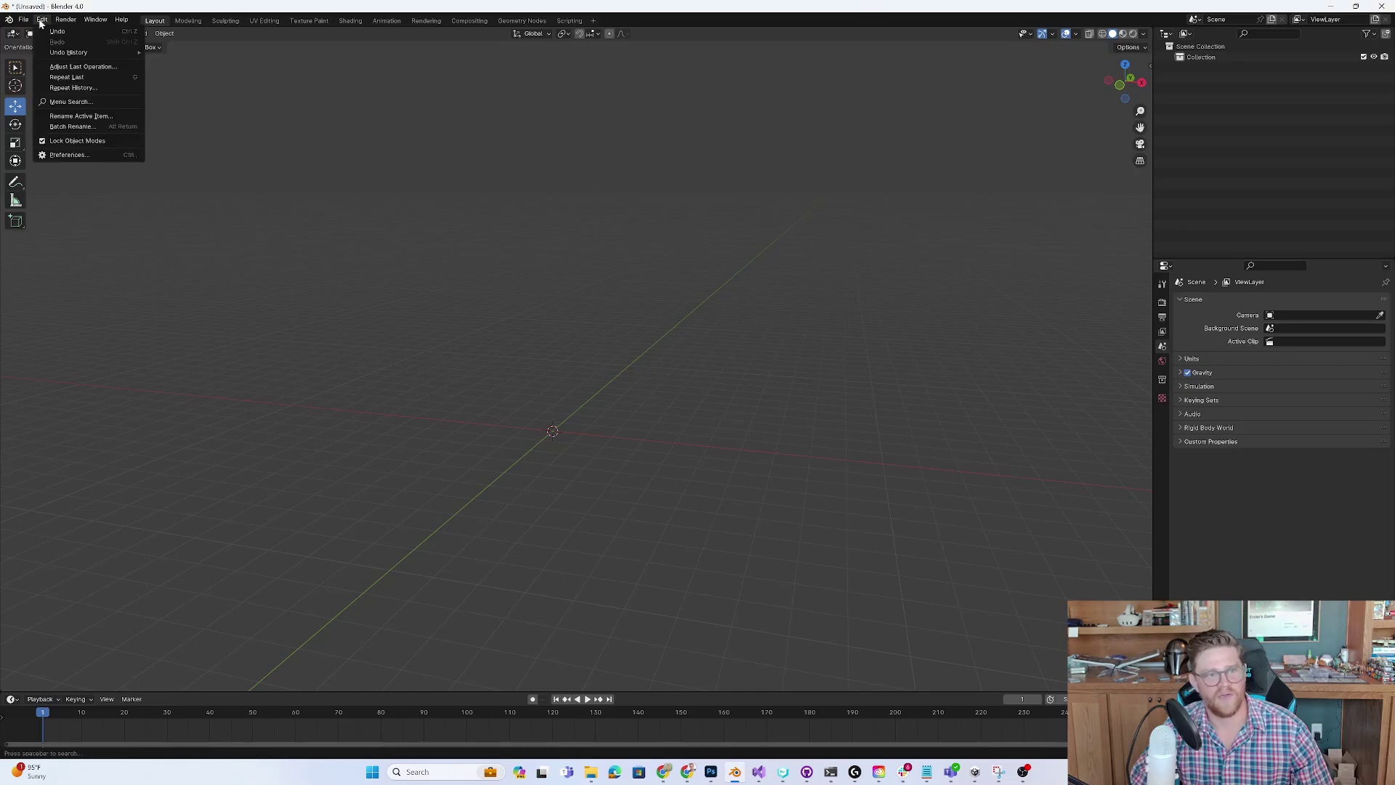
{"action": "left_click", "coordinate": [93, 154]}
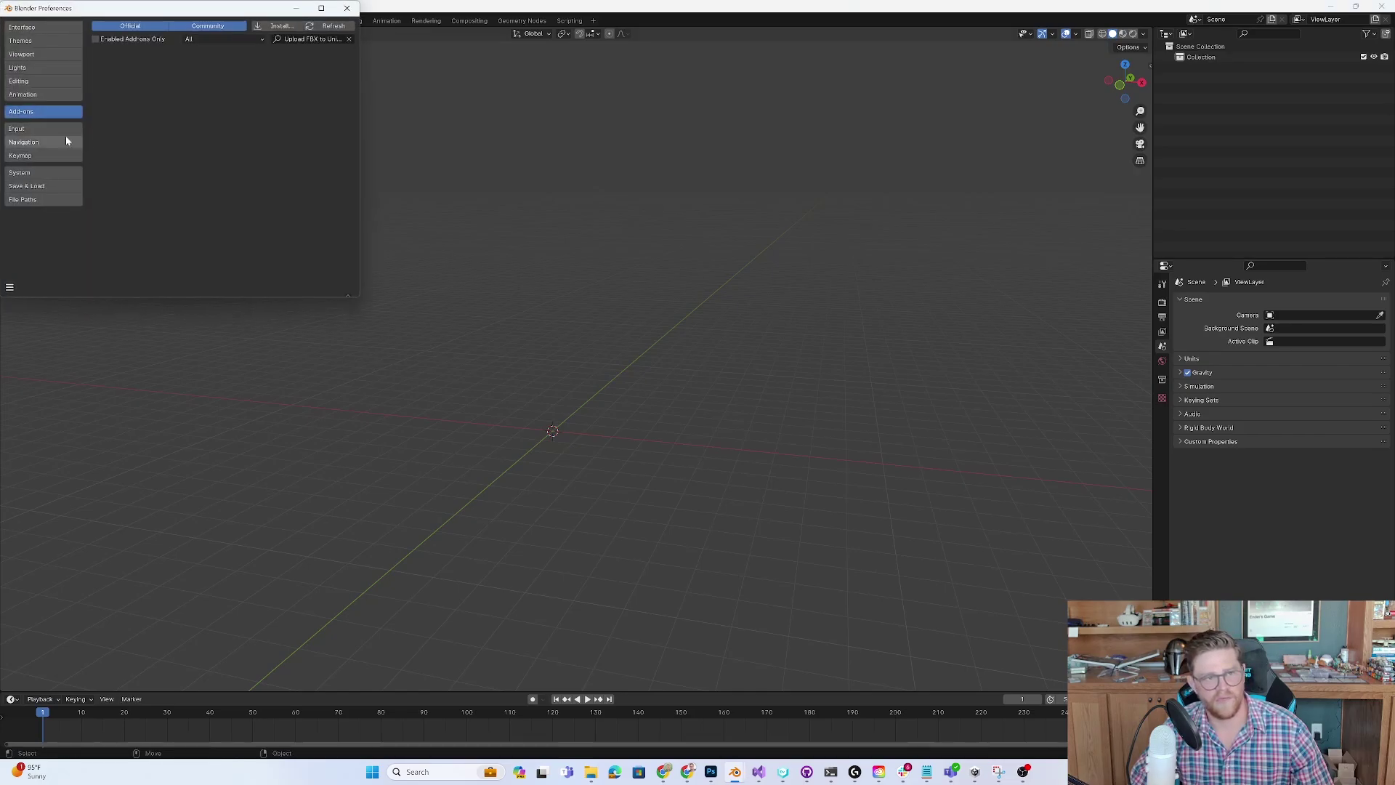
{"action": "left_click", "coordinate": [279, 26]}
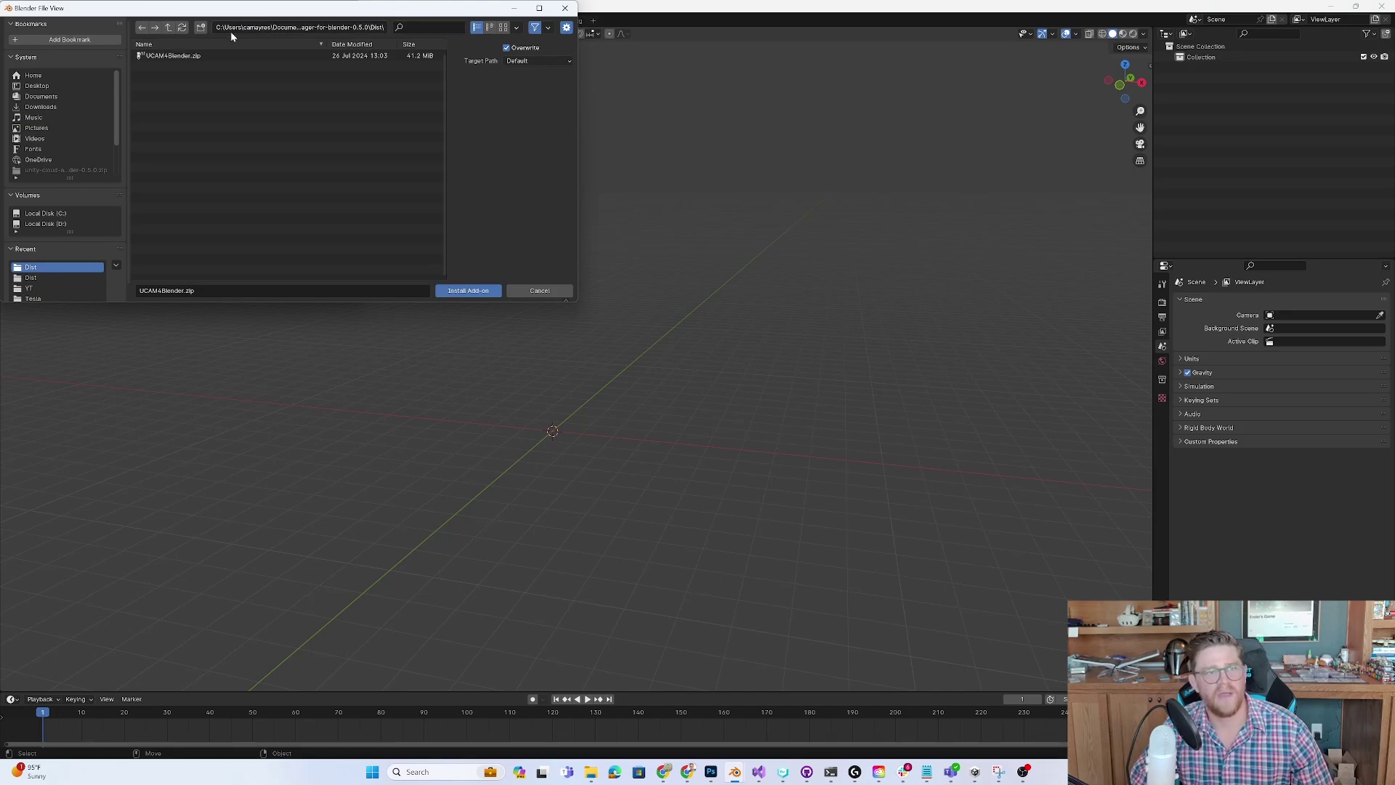
{"action": "left_click", "coordinate": [168, 27]}
{"action": "left_click", "coordinate": [168, 27]}
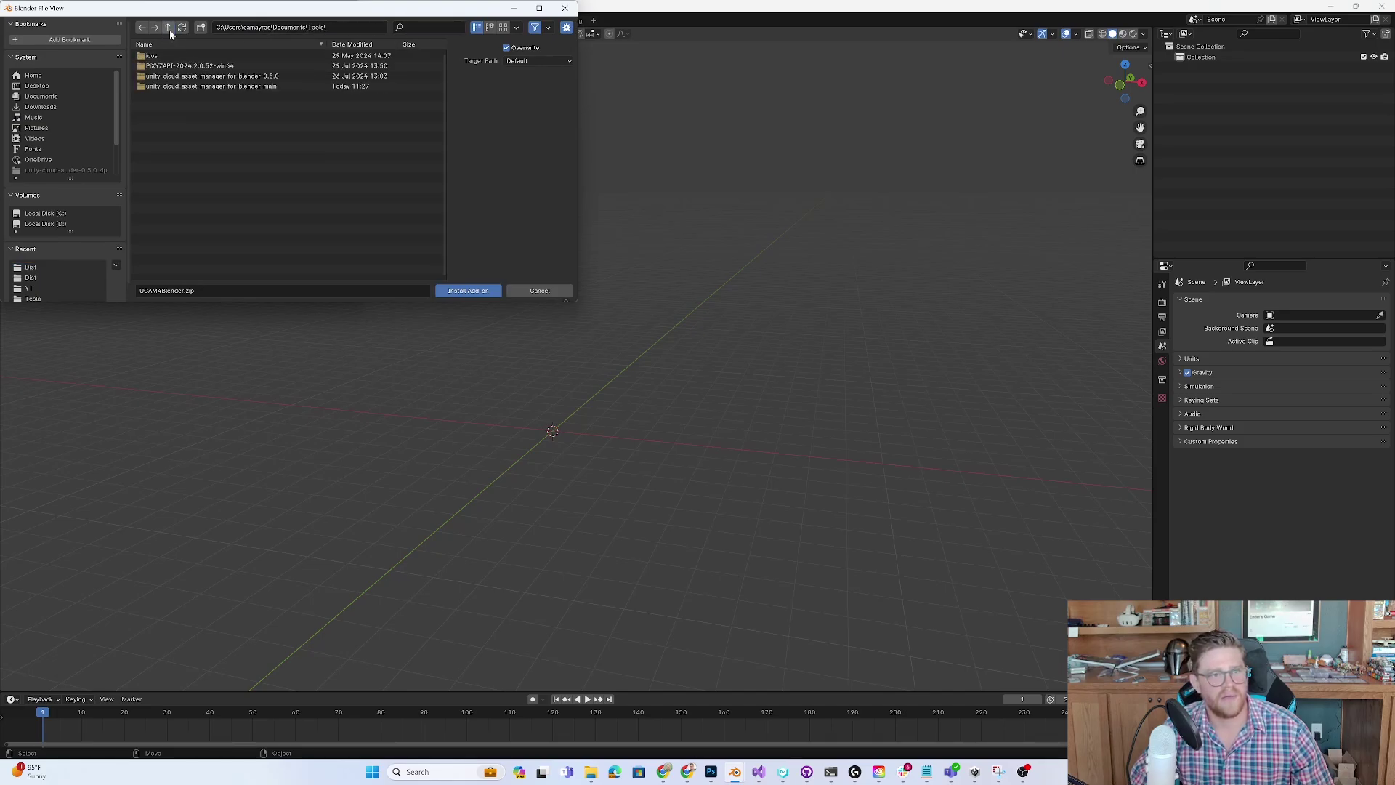
{"action": "left_click", "coordinate": [272, 87]}
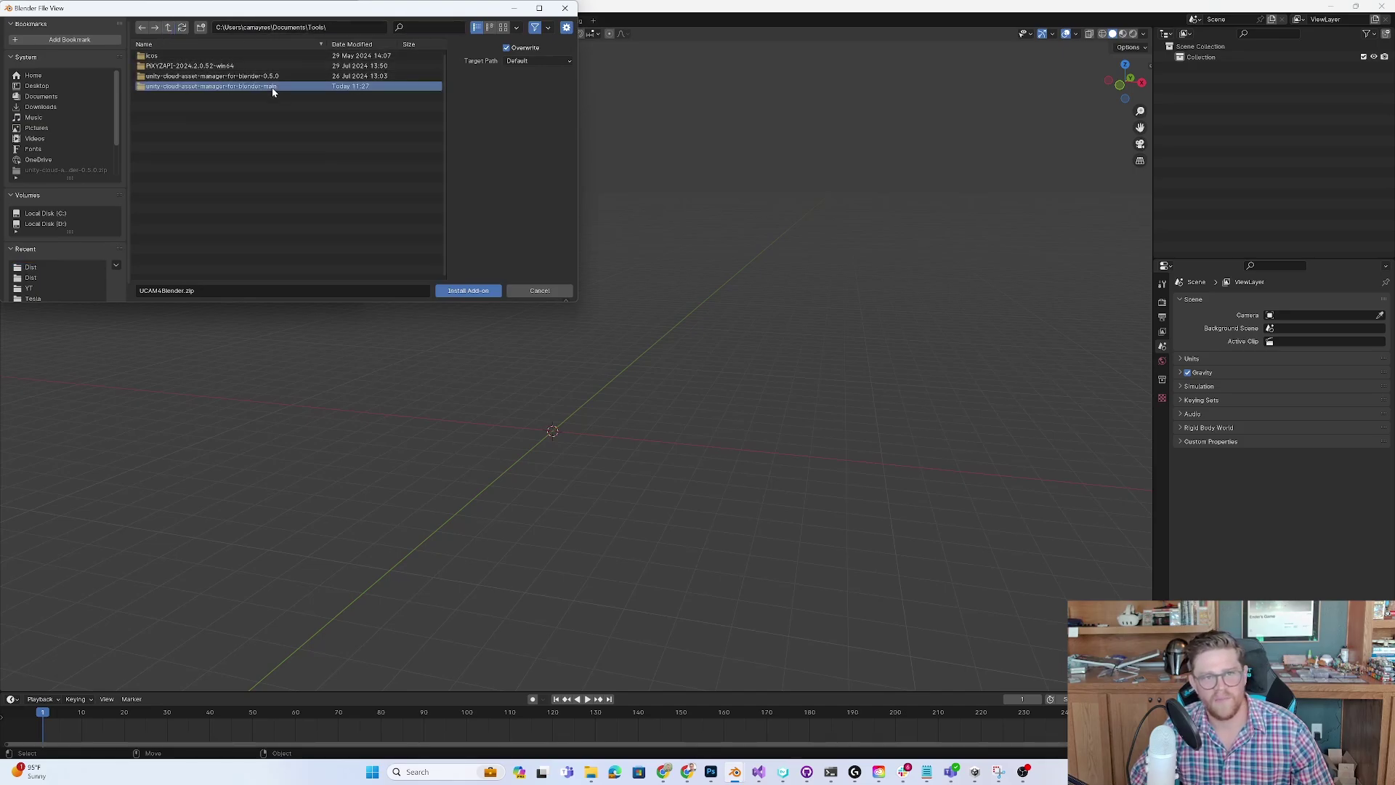
{"action": "double_click", "coordinate": [309, 87]}
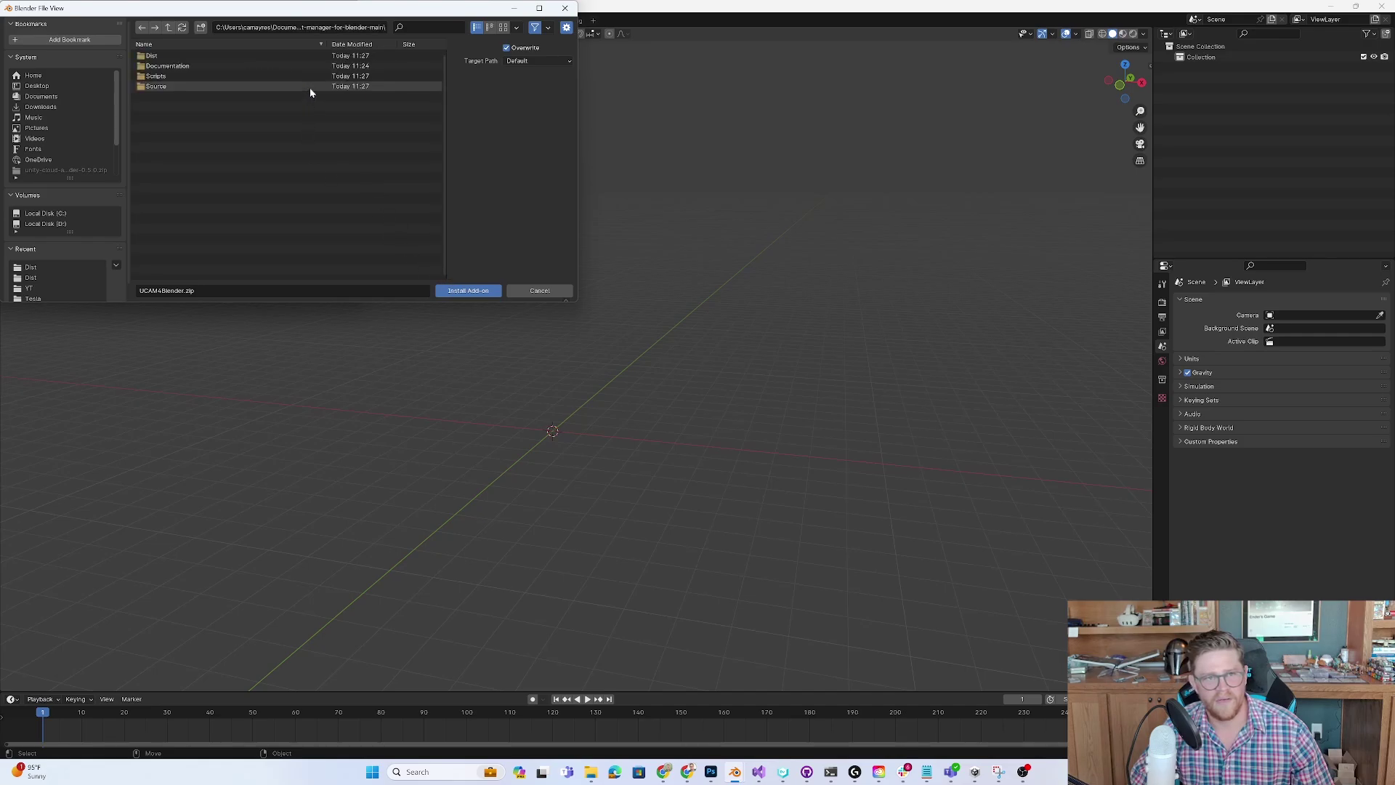
{"action": "double_click", "coordinate": [175, 56]}
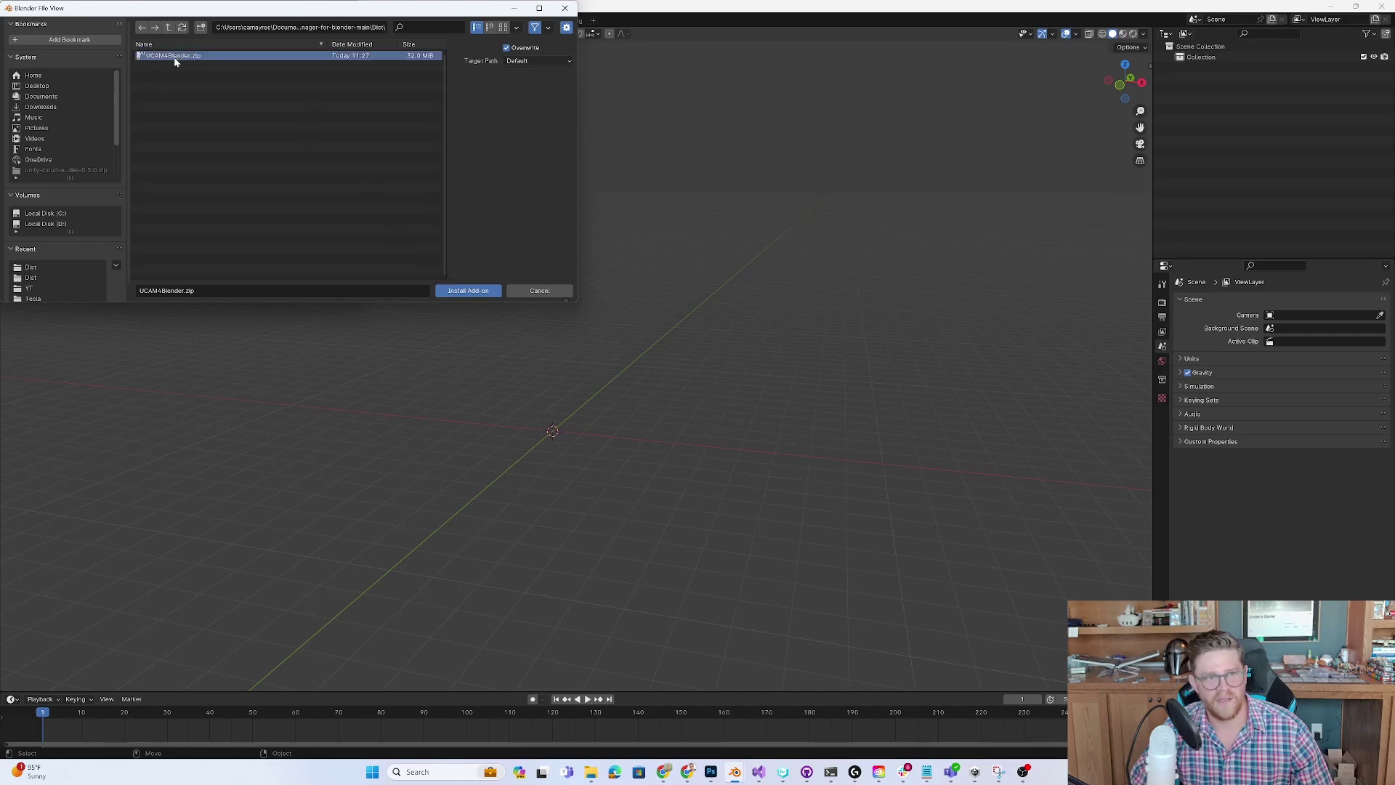
{"action": "left_click", "coordinate": [480, 291]}
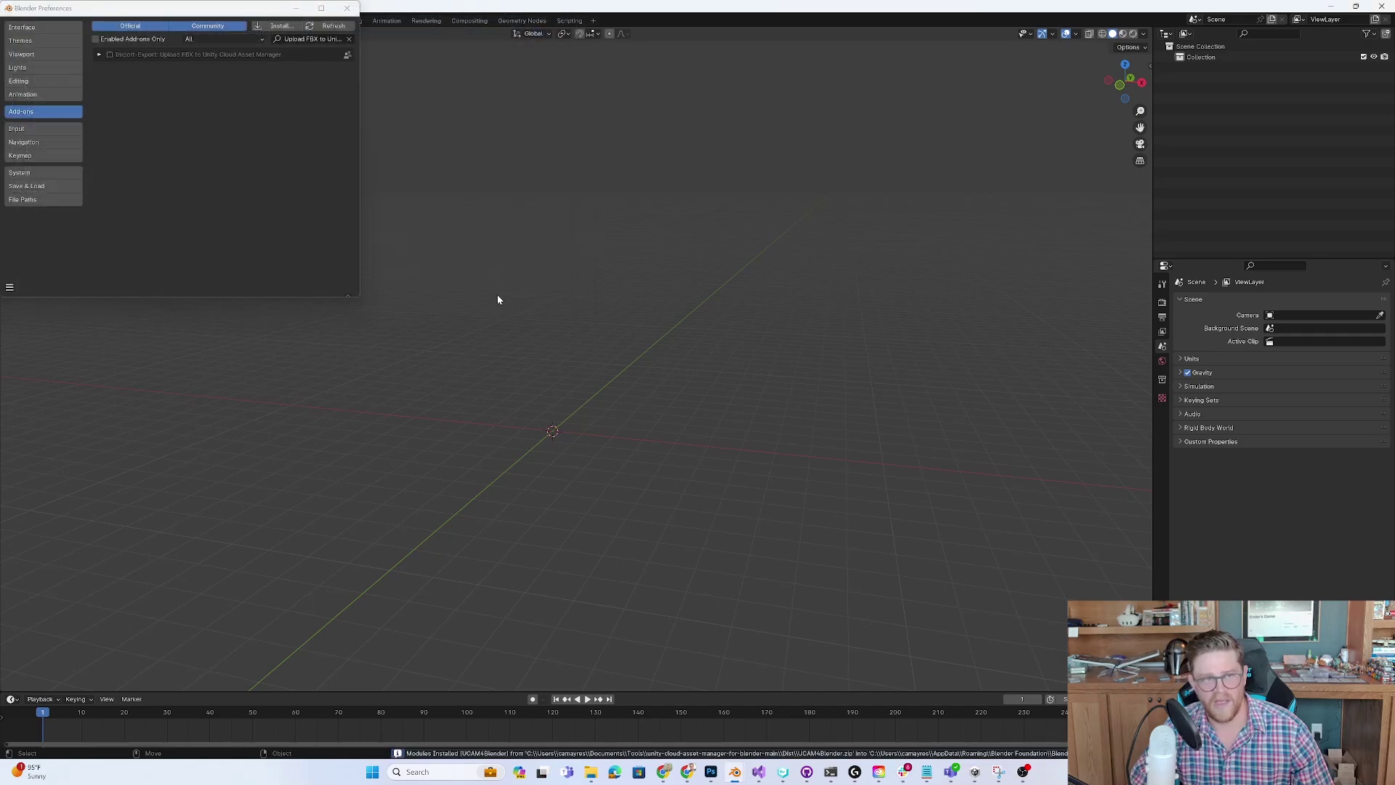
{"action": "left_click", "coordinate": [110, 55]}
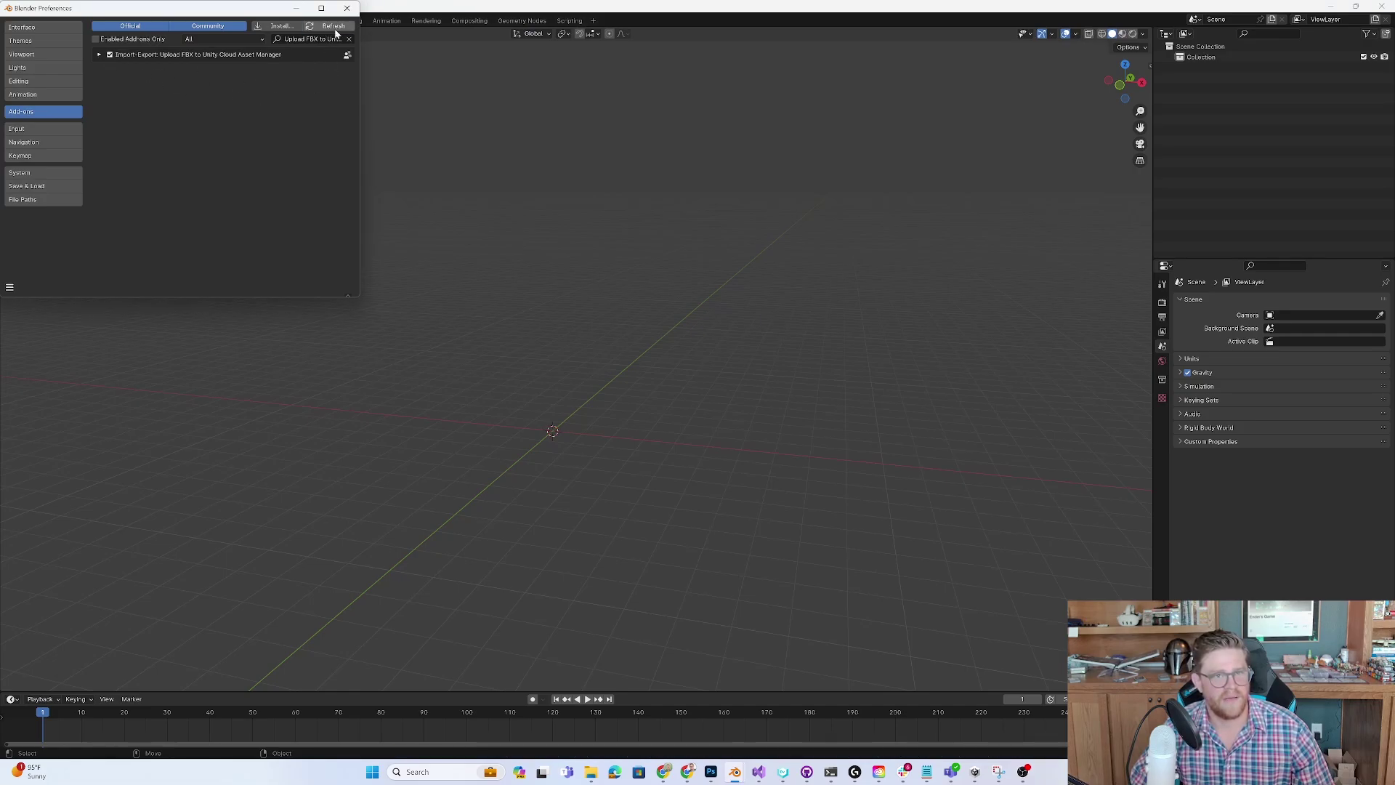
Close Preferences and open the viewport header's Unity Cloud menu to choose Login.
{"action": "left_click", "coordinate": [346, 9]}
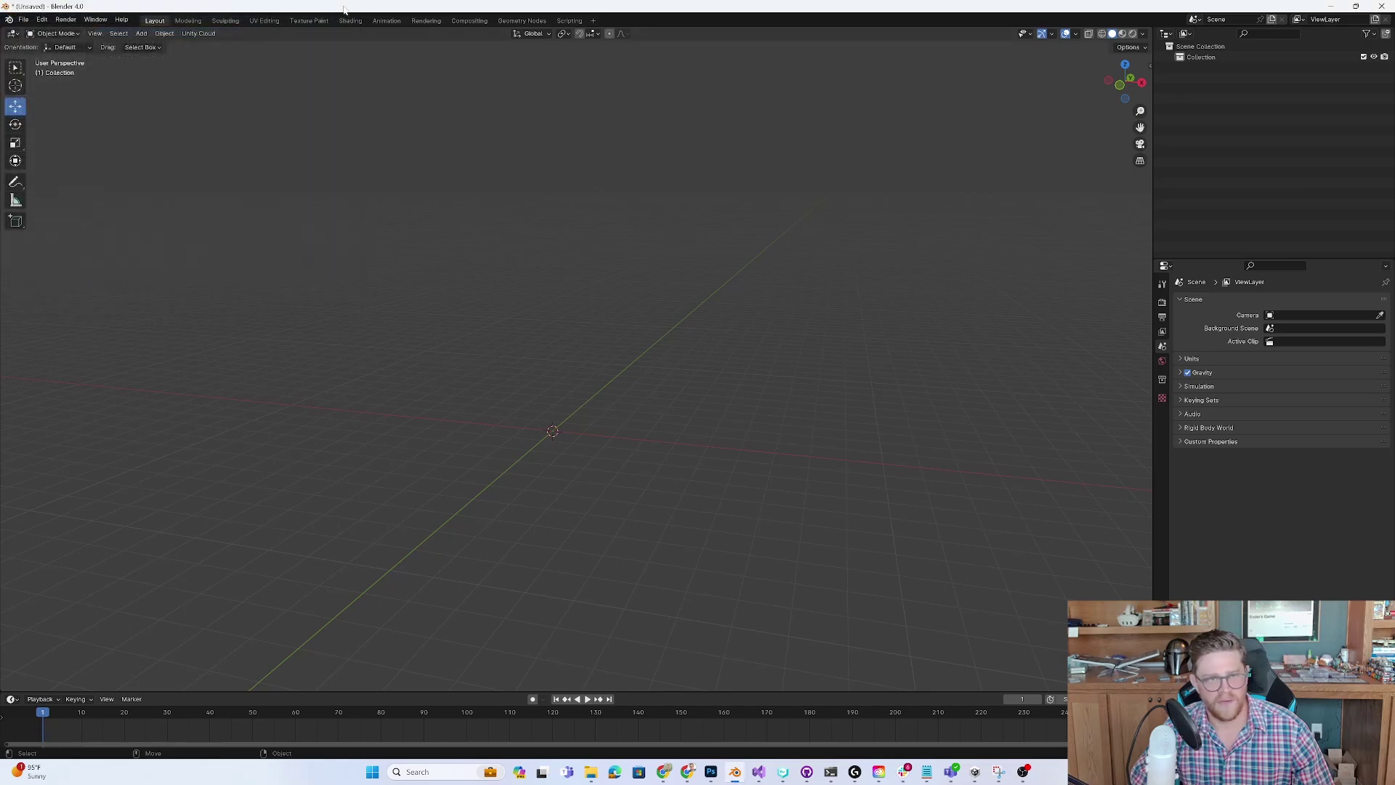
{"action": "left_click", "coordinate": [195, 33]}
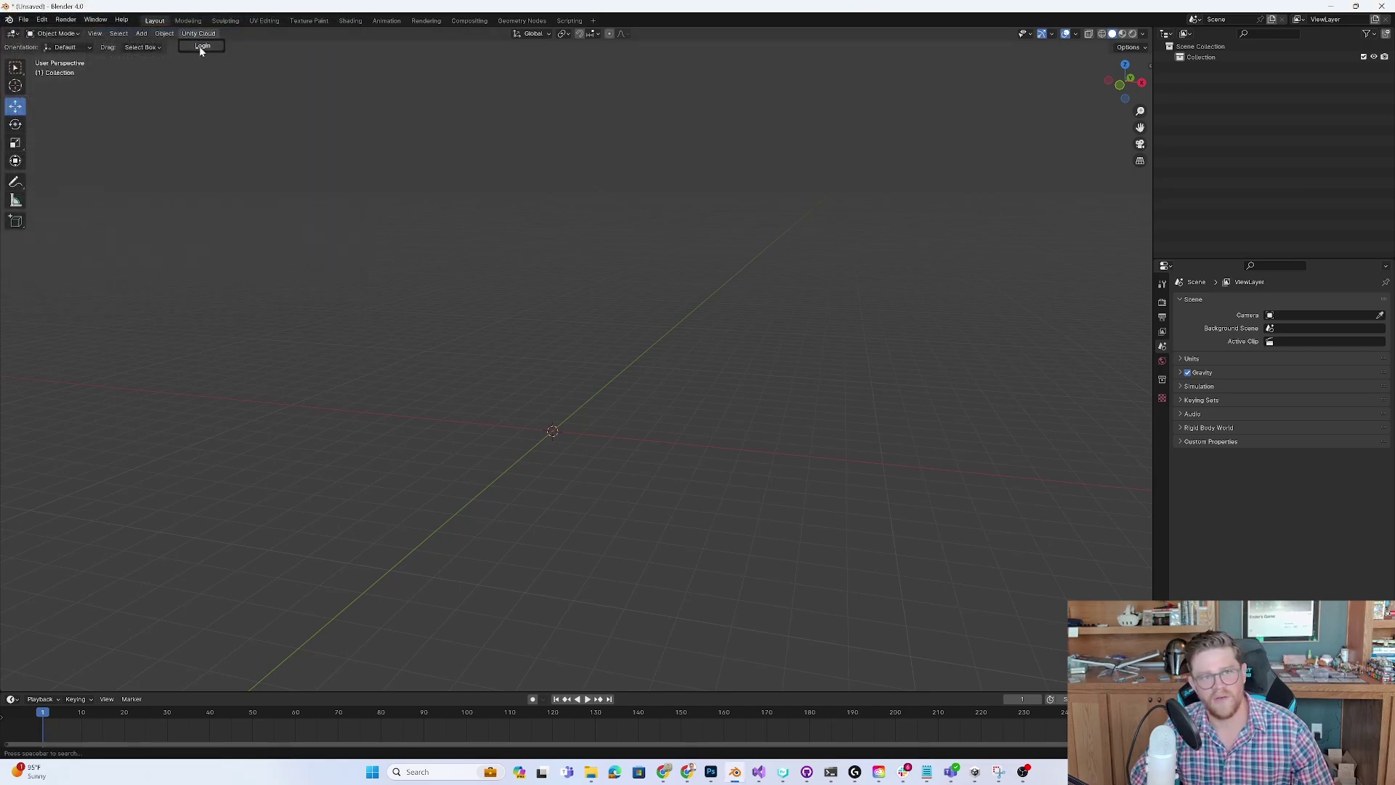
{"action": "left_click", "coordinate": [208, 47]}
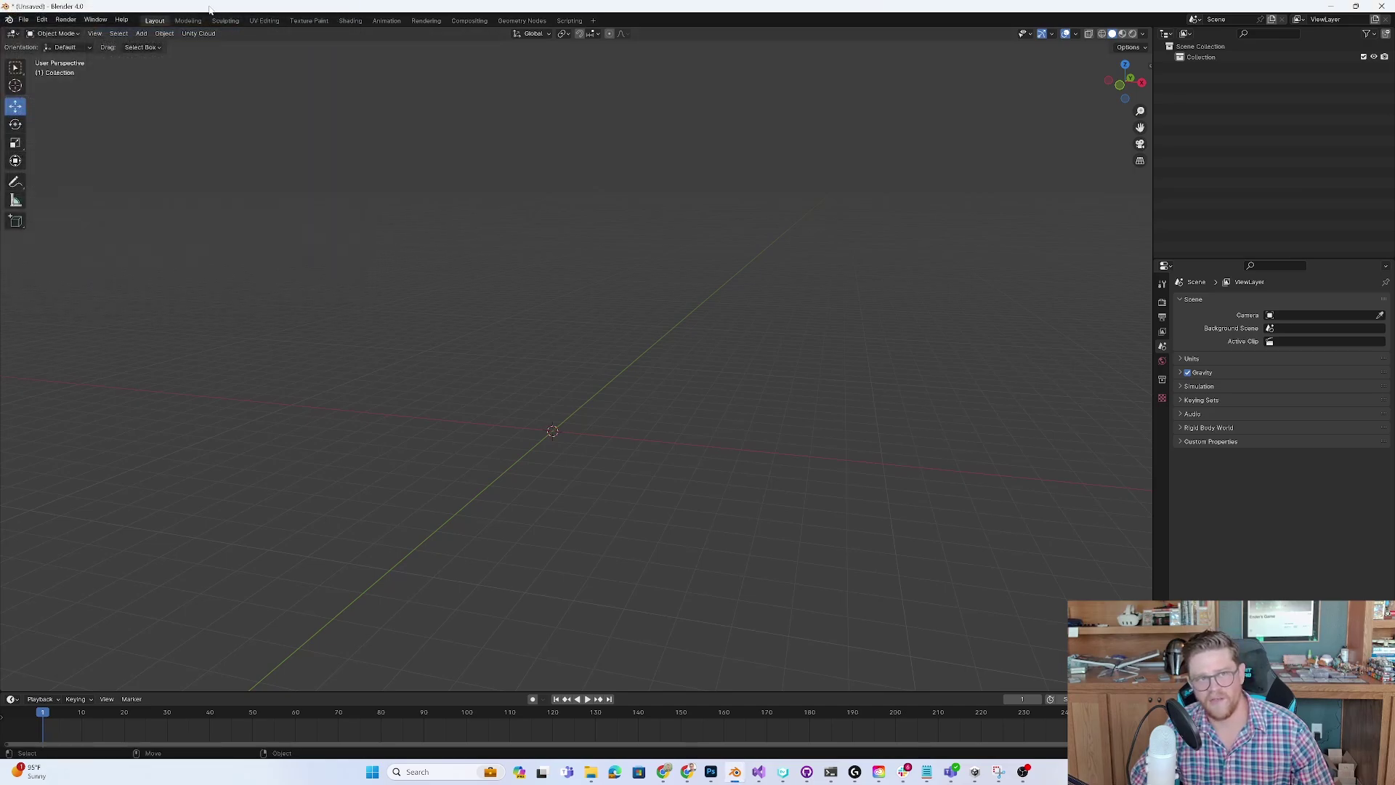
{"action": "left_click", "coordinate": [193, 34]}
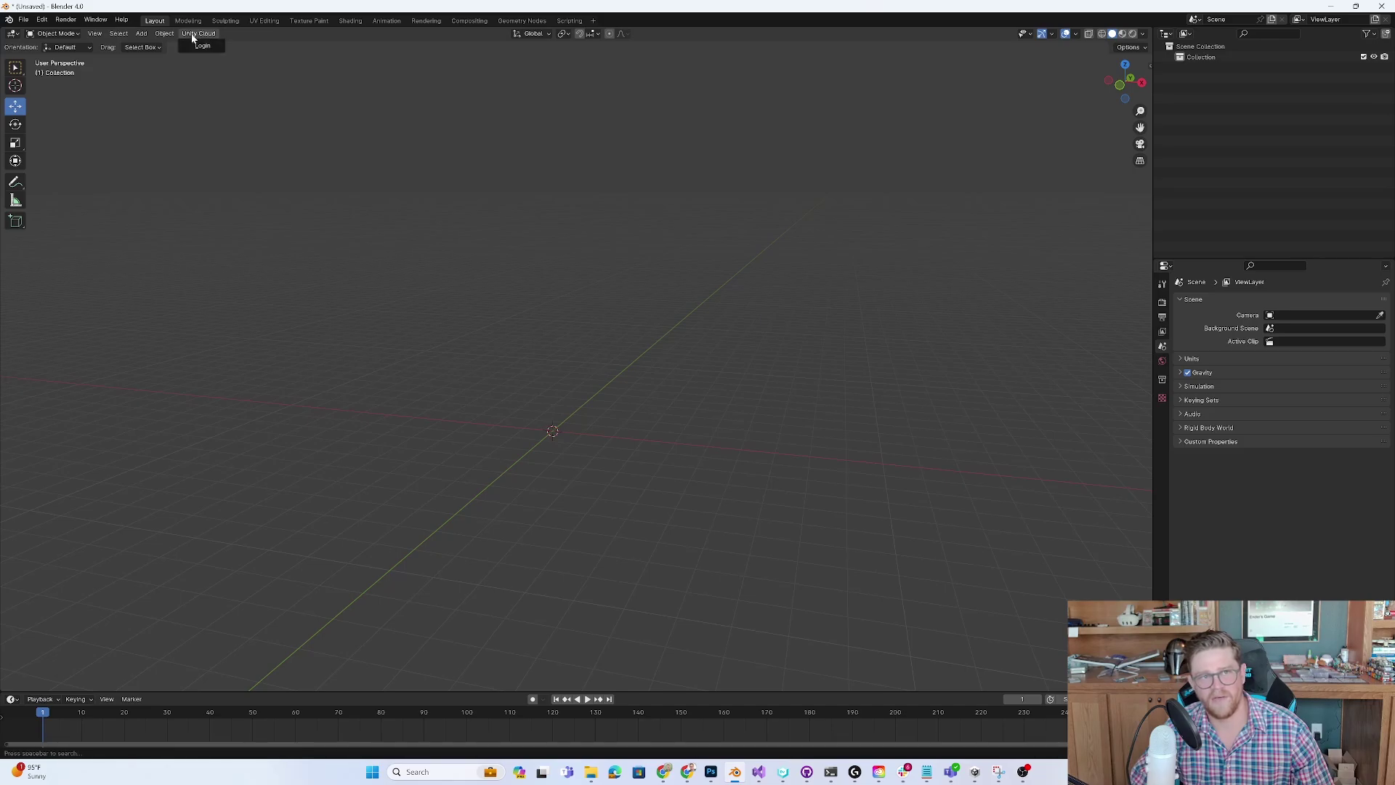
Log in to Unity Cloud from Blender by allowing the login request in the browser, then return to Blender.
{"action": "left_click", "coordinate": [202, 46]}
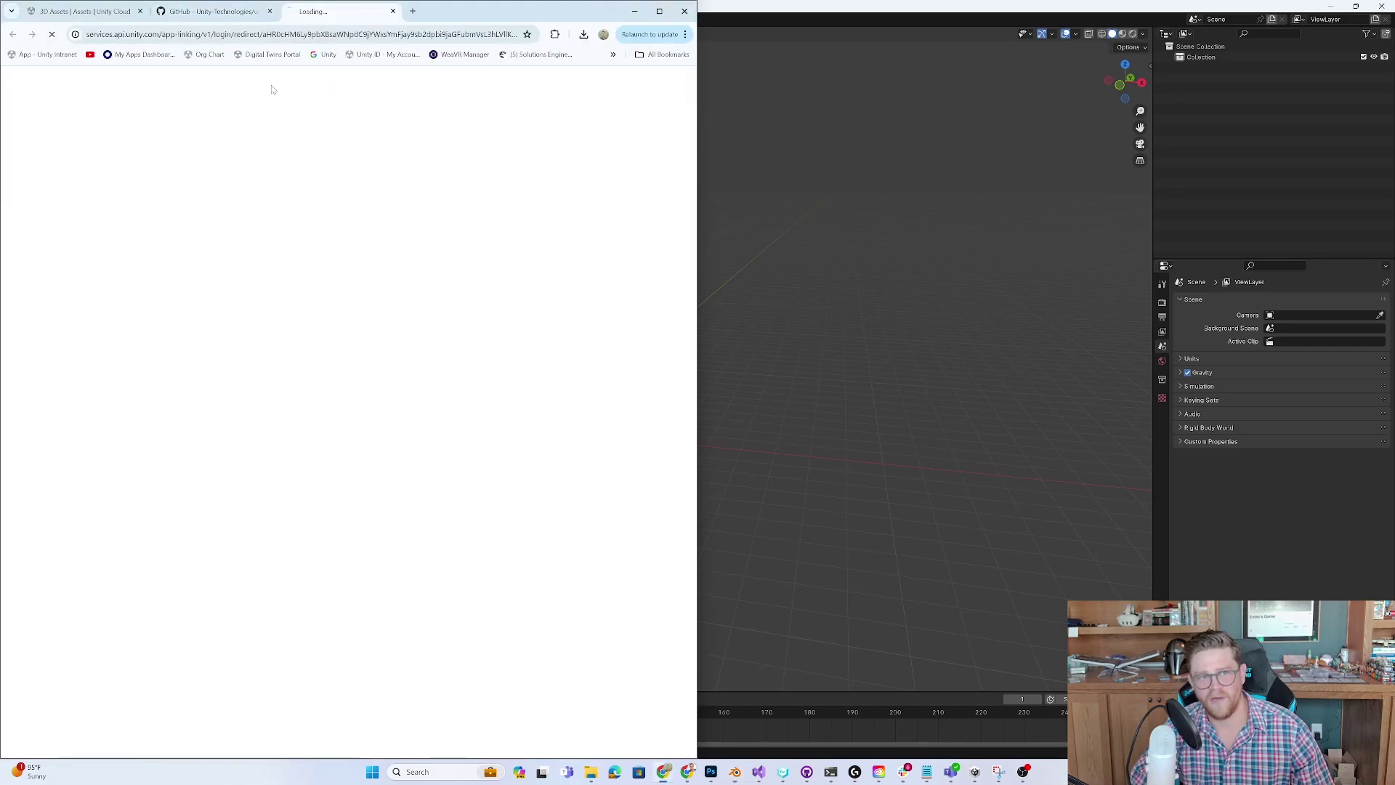
{"action": "left_click", "coordinate": [364, 270]}
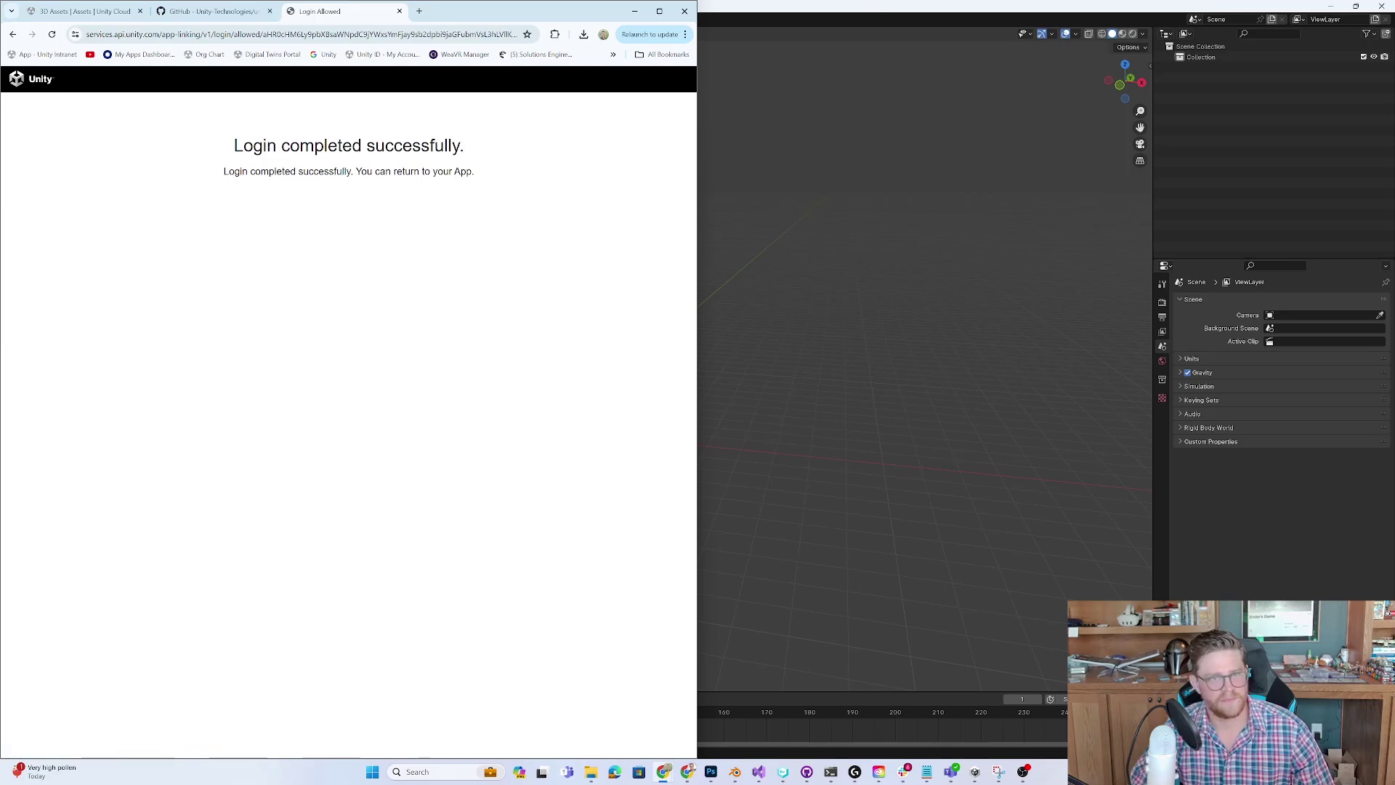
{"action": "left_click", "coordinate": [399, 11]}
{"action": "left_click", "coordinate": [901, 181]}
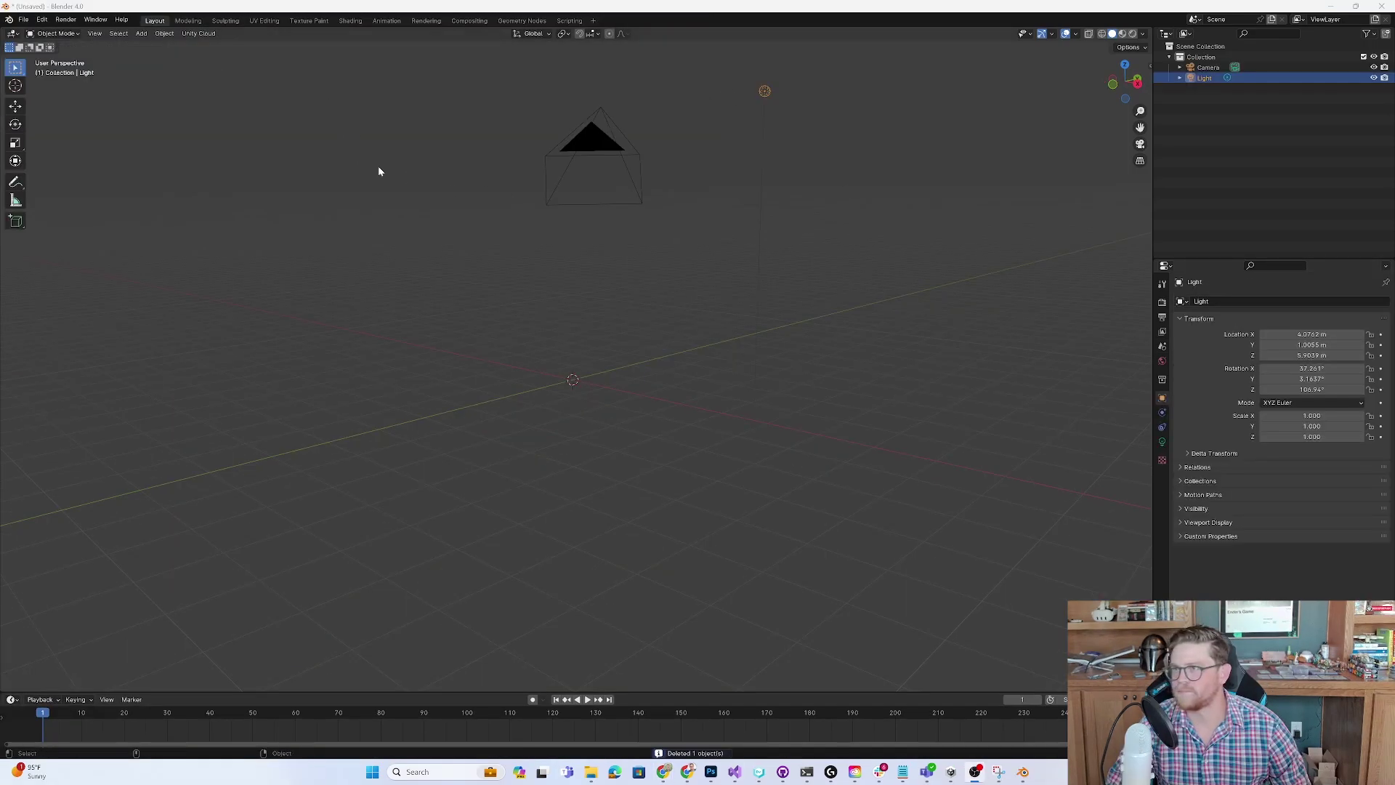
{"action": "left_click", "coordinate": [189, 34]}
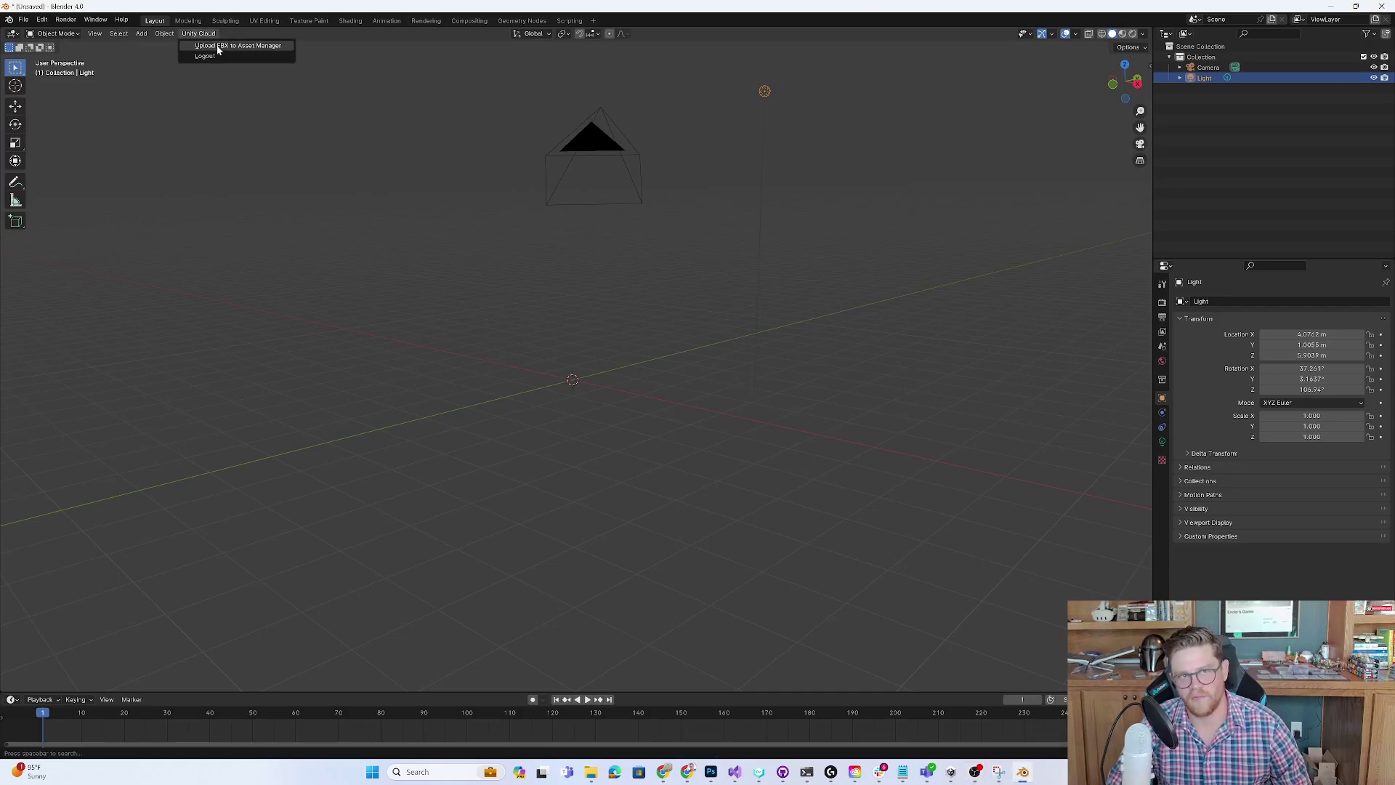
{"action": "middle_click_drag", "start_coordinate": [378, 85], "coordinate": [405, 171]}
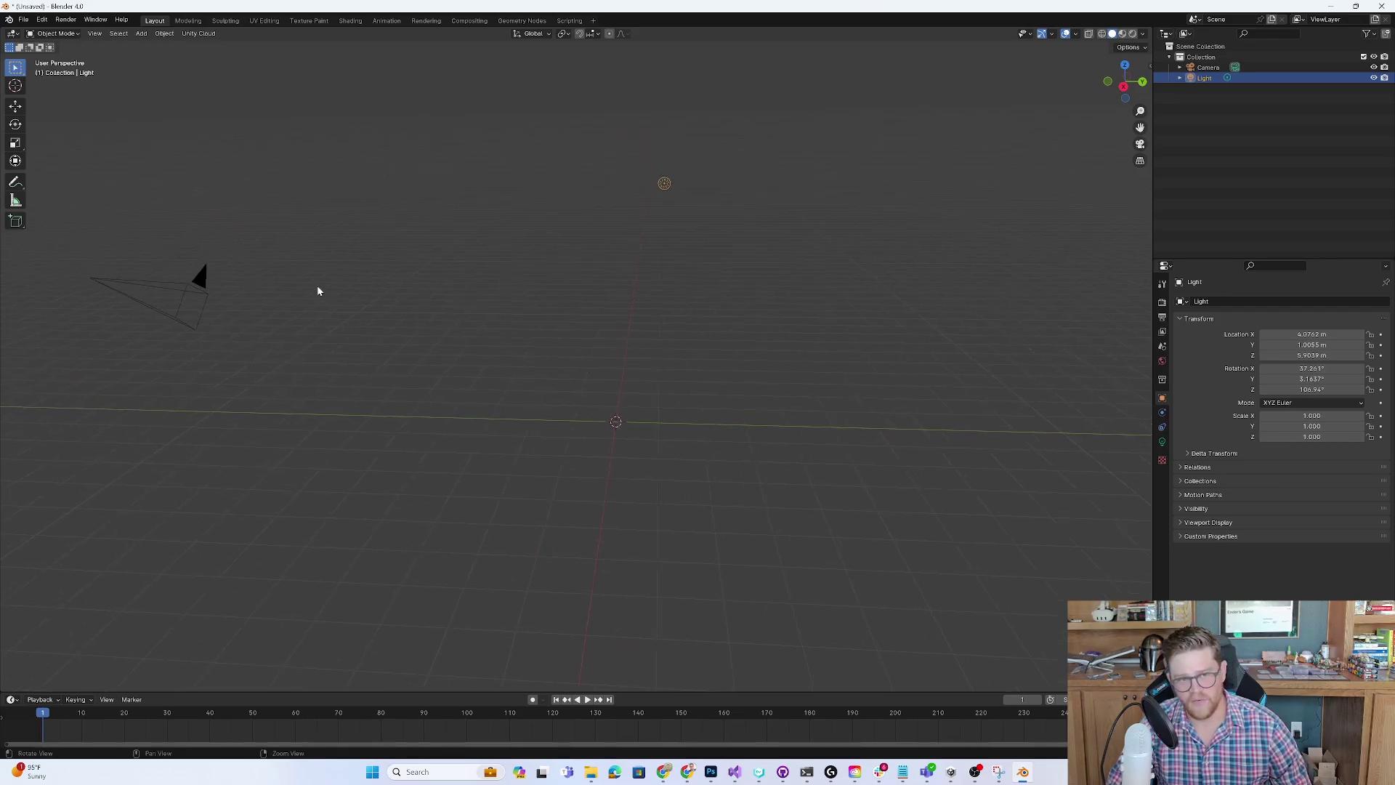
{"action": "middle_click_drag", "start_coordinate": [318, 291], "coordinate": [326, 292]}
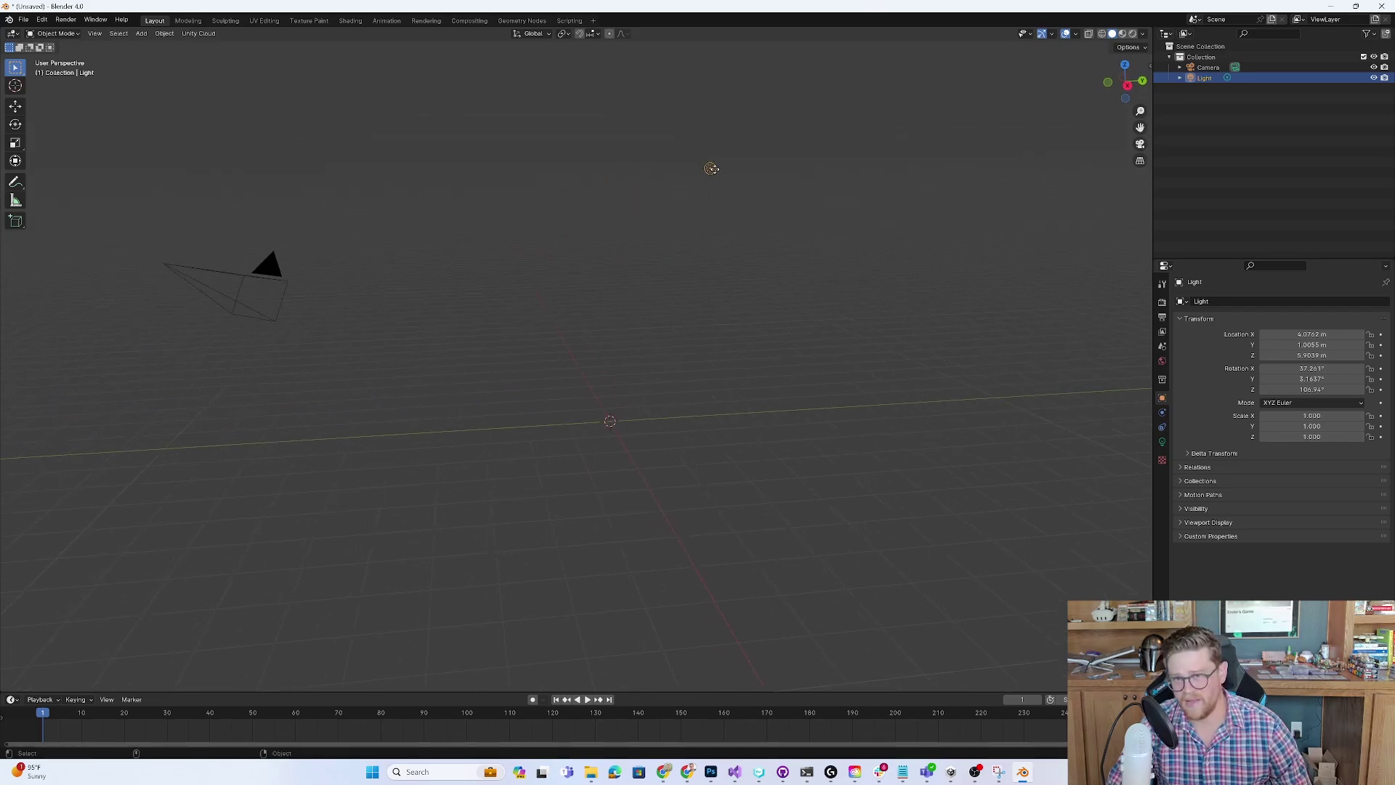
{"action": "middle_click_drag", "start_coordinate": [731, 239], "coordinate": [562, 247]}
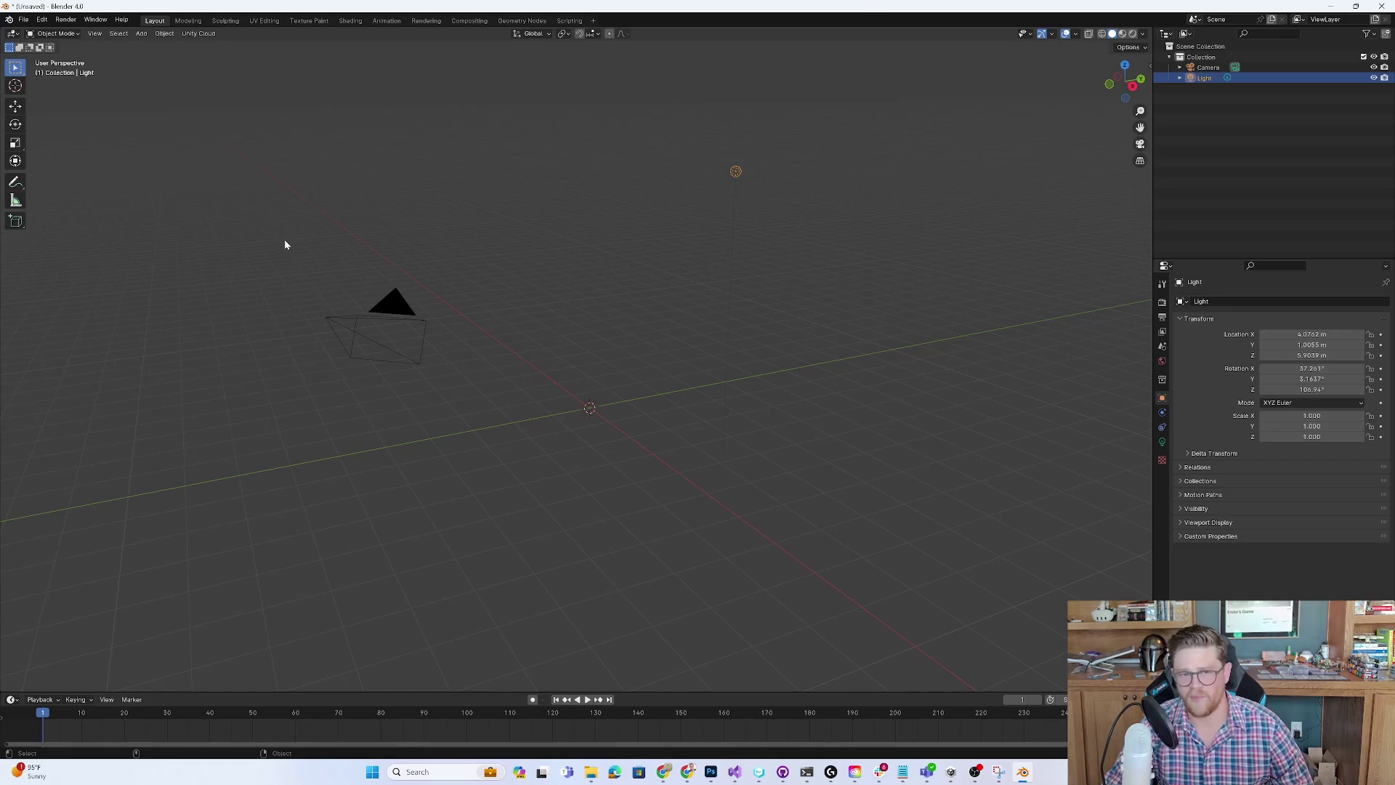
{"action": "left_click_drag", "start_coordinate": [228, 218], "coordinate": [416, 319]}
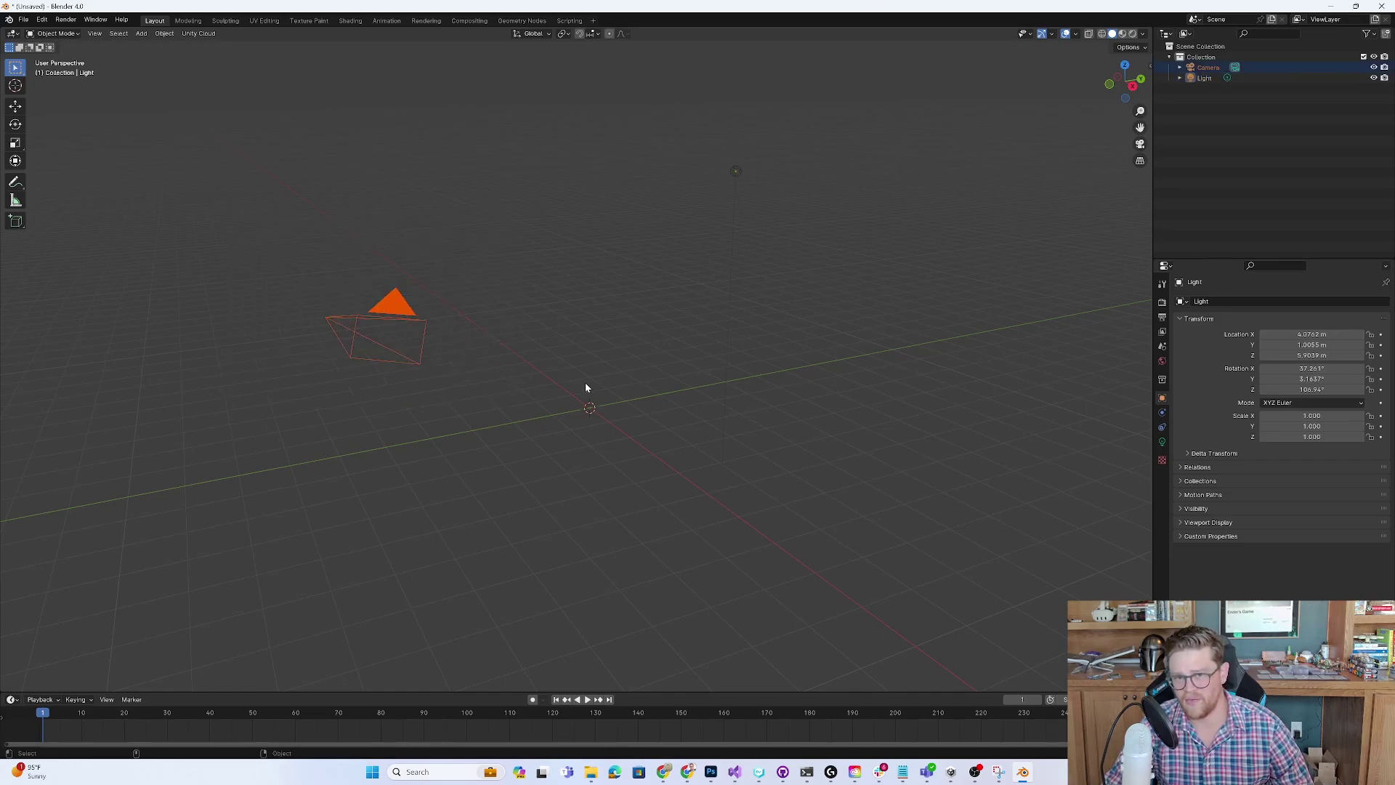
{"action": "left_click_drag", "start_coordinate": [681, 157], "coordinate": [791, 208]}
{"action": "left_click", "coordinate": [789, 206]}
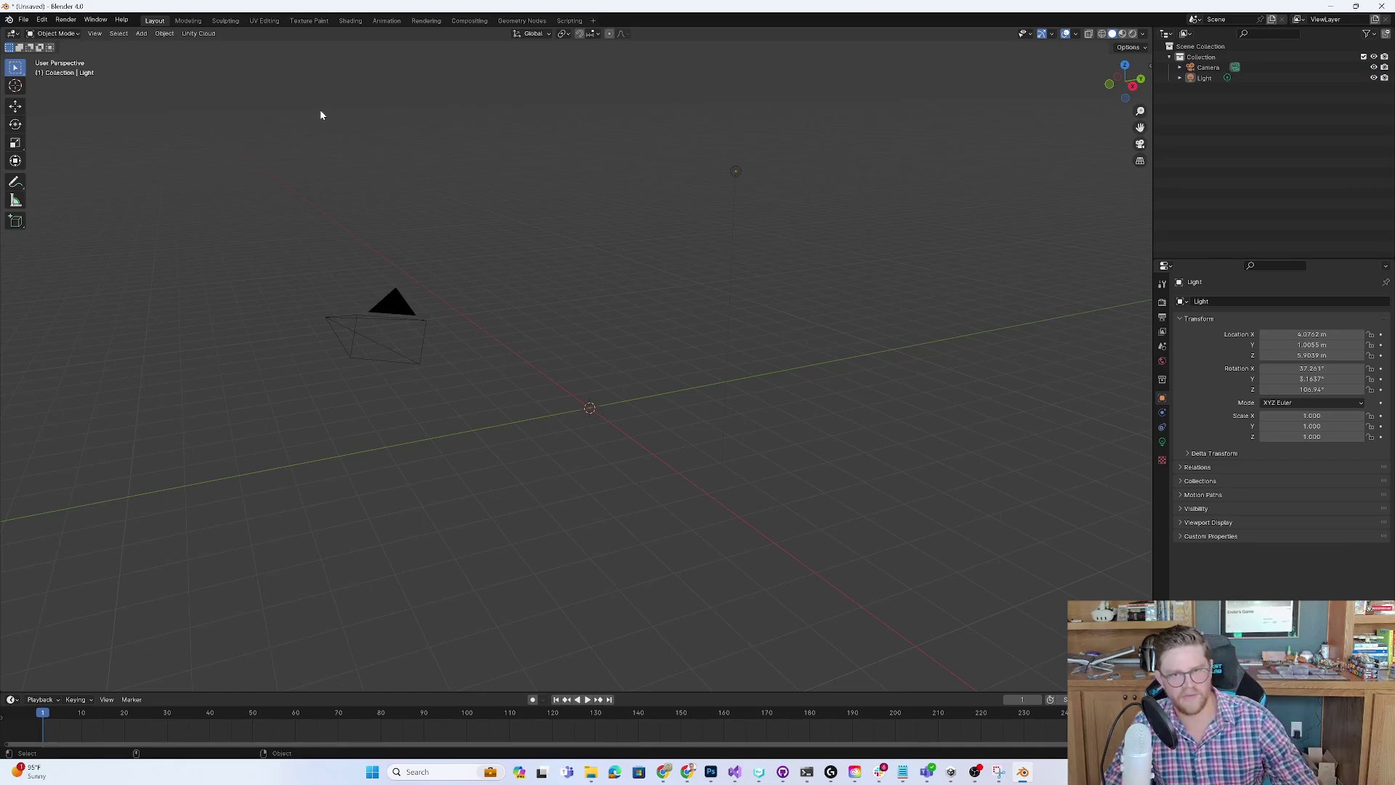
{"action": "left_click", "coordinate": [198, 34]}
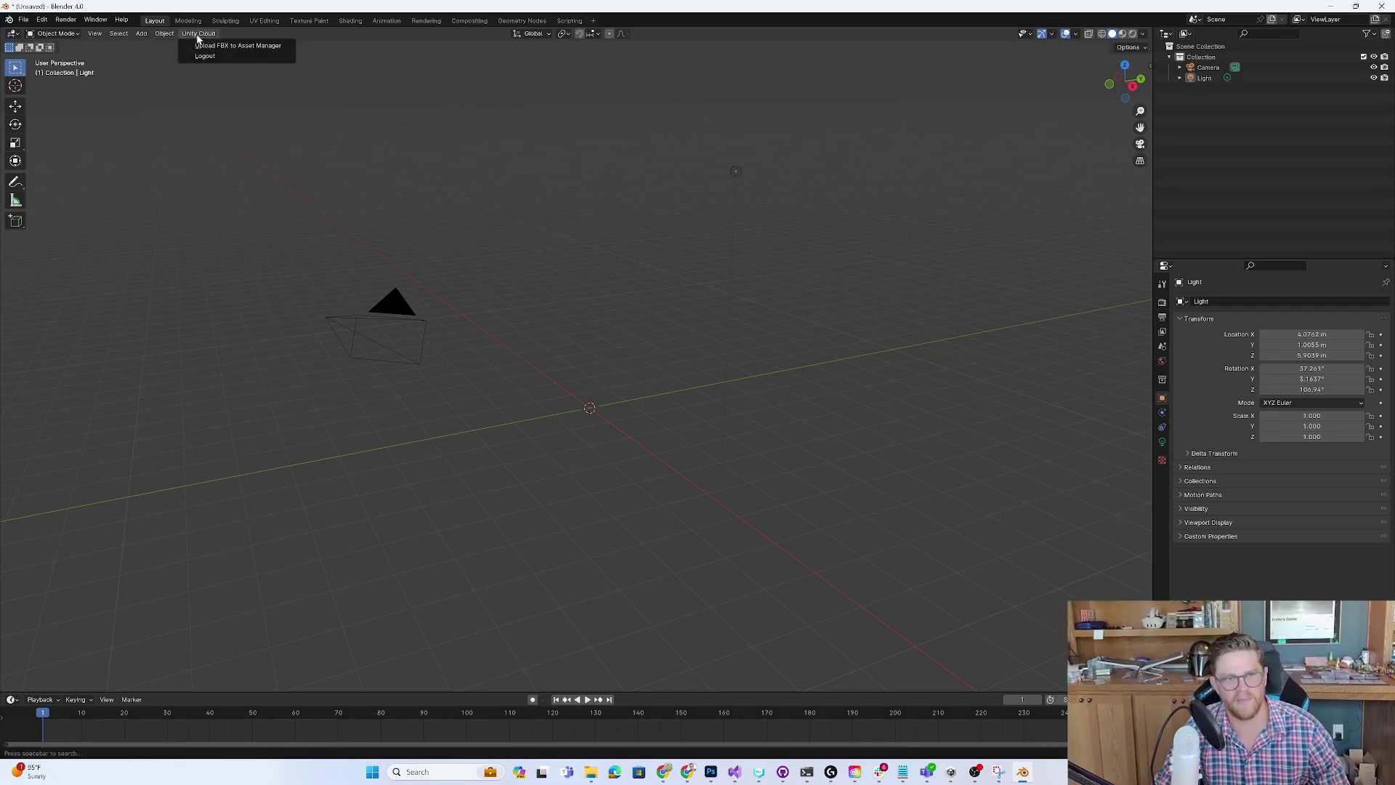
Add a Suzanne monkey head mesh and scale it up to about 2.6.
{"action": "left_click", "coordinate": [141, 34]}
{"action": "mouse_move", "coordinate": [153, 48]}
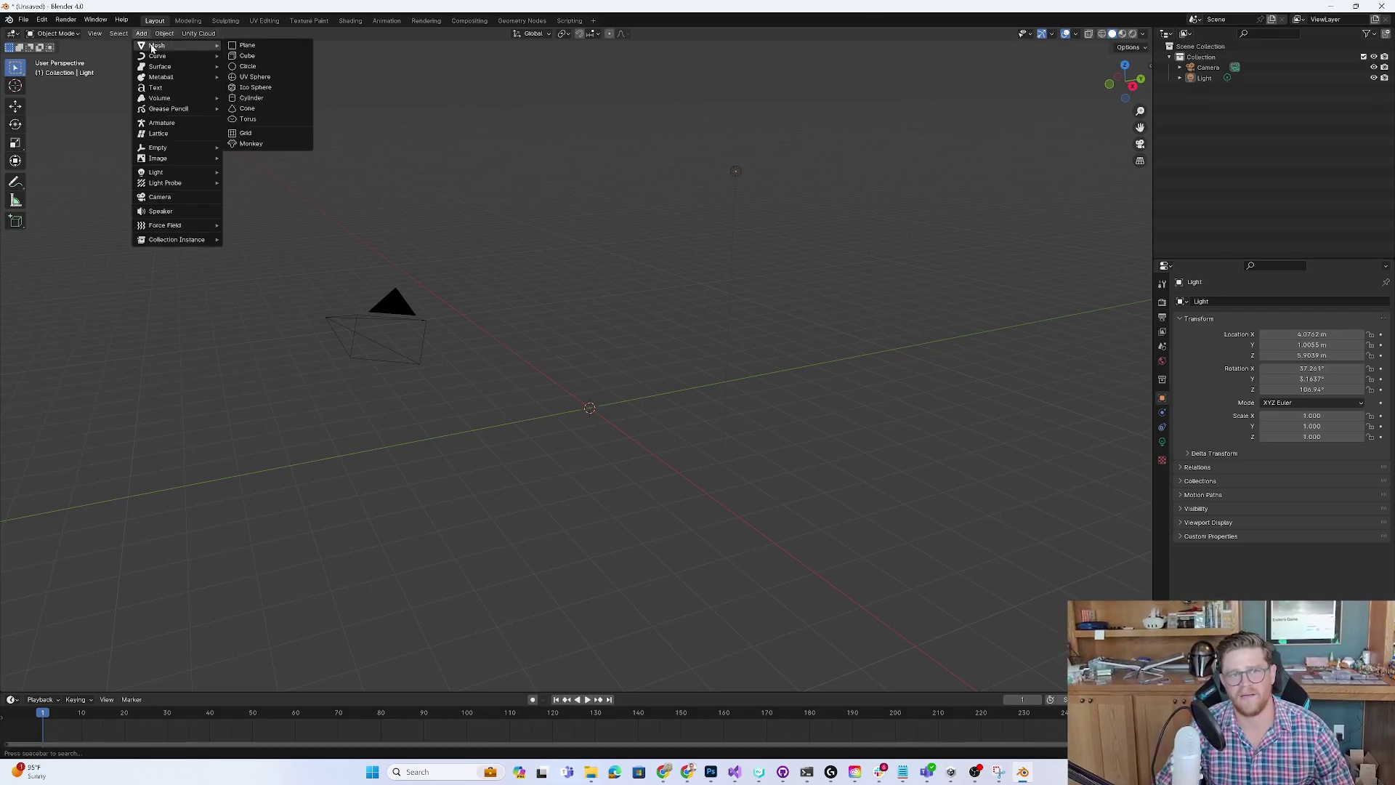
{"action": "left_click", "coordinate": [250, 143]}
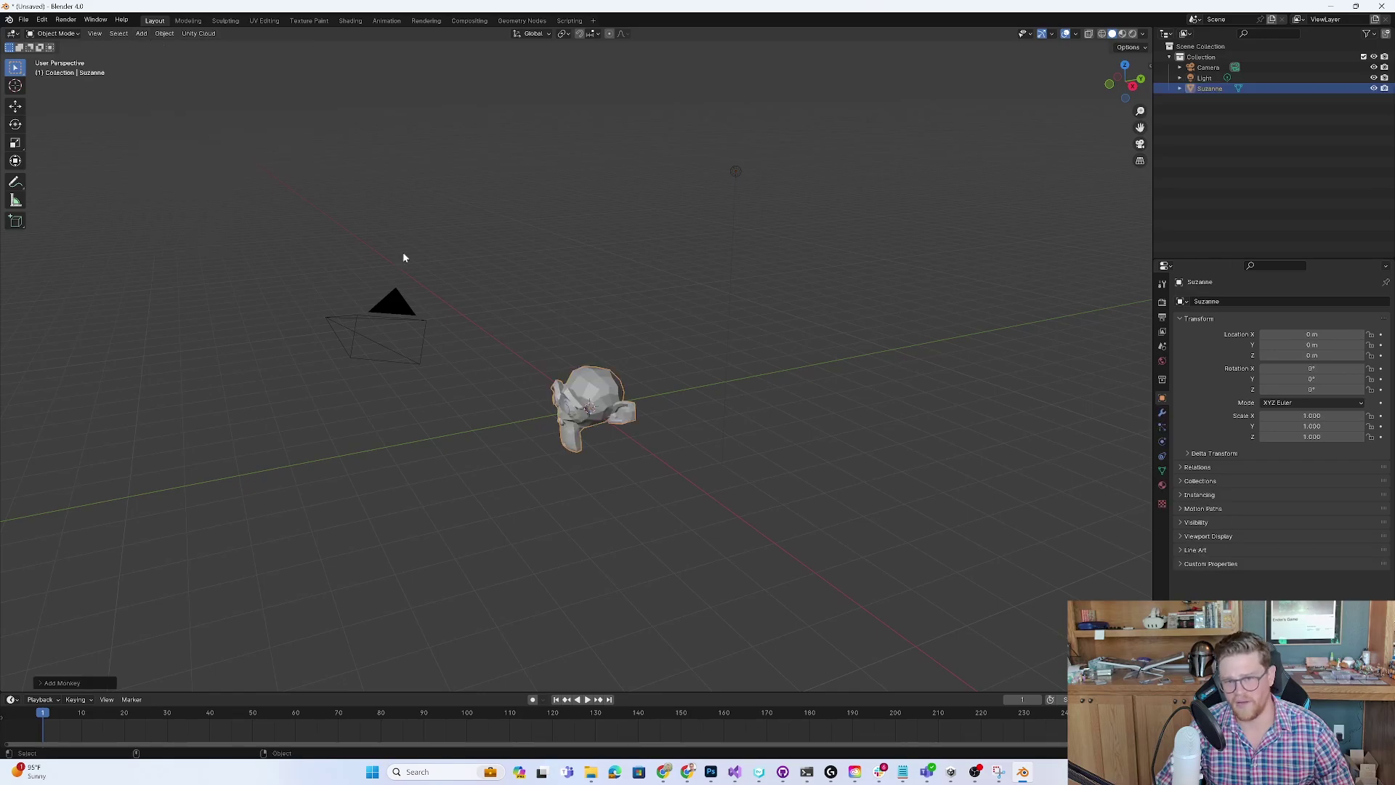
{"action": "key", "text": "shift+space"}
{"action": "key", "text": "s"}
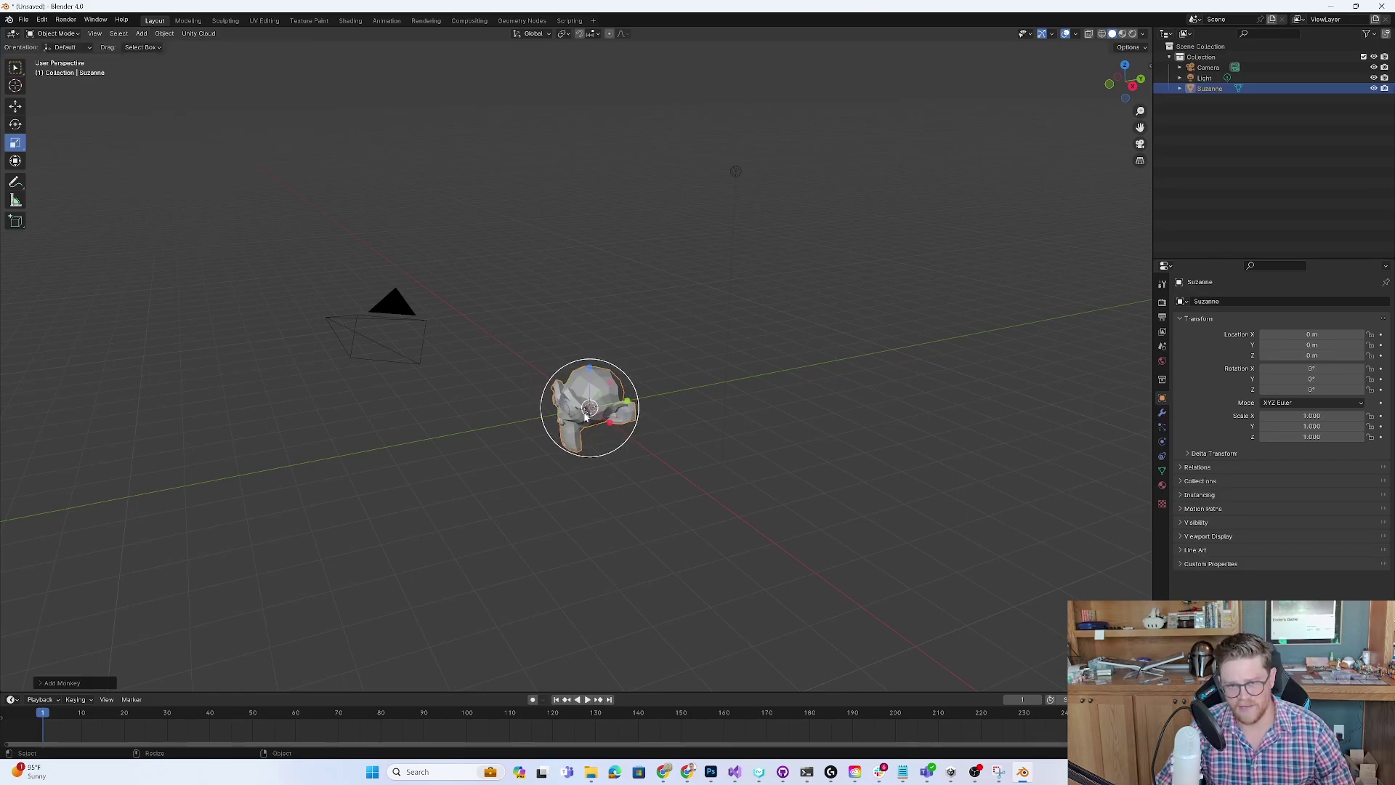
{"action": "left_click_drag", "start_coordinate": [586, 417], "coordinate": [676, 354]}
Raise the monkey slightly, check it through the camera, and scale it down to 1.633.
{"action": "key", "text": "shift+space"}
{"action": "key", "text": "g"}
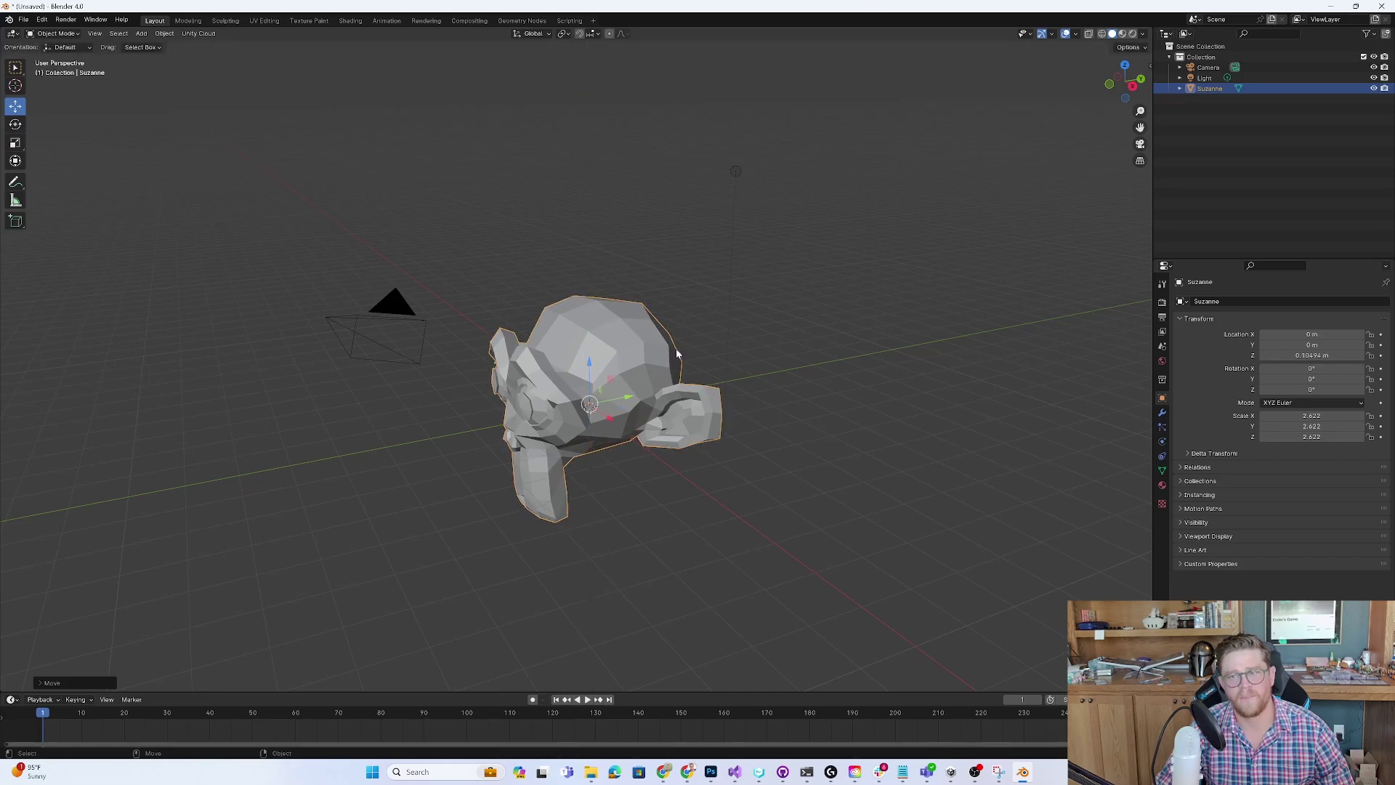
{"action": "left_click", "coordinate": [1141, 144]}
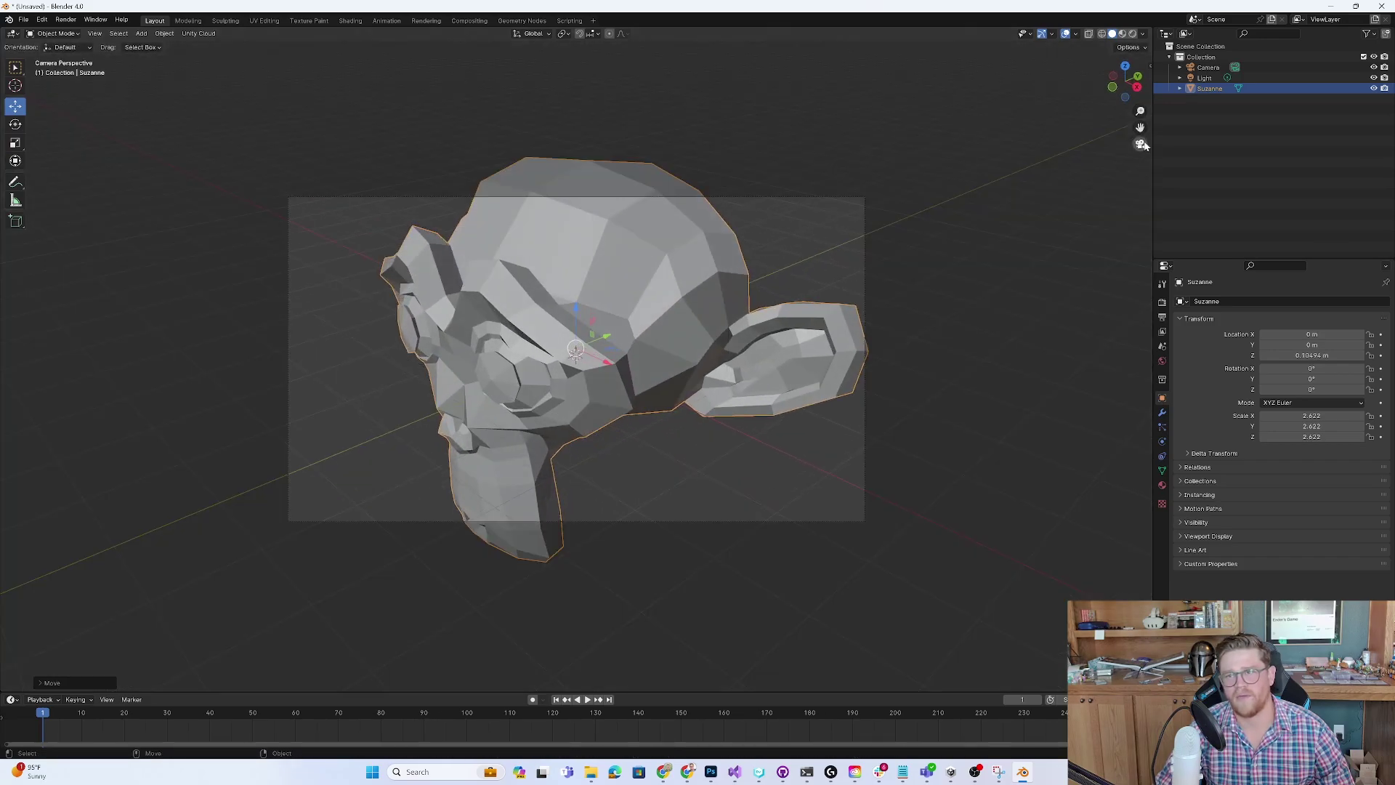
{"action": "left_click", "coordinate": [1141, 145]}
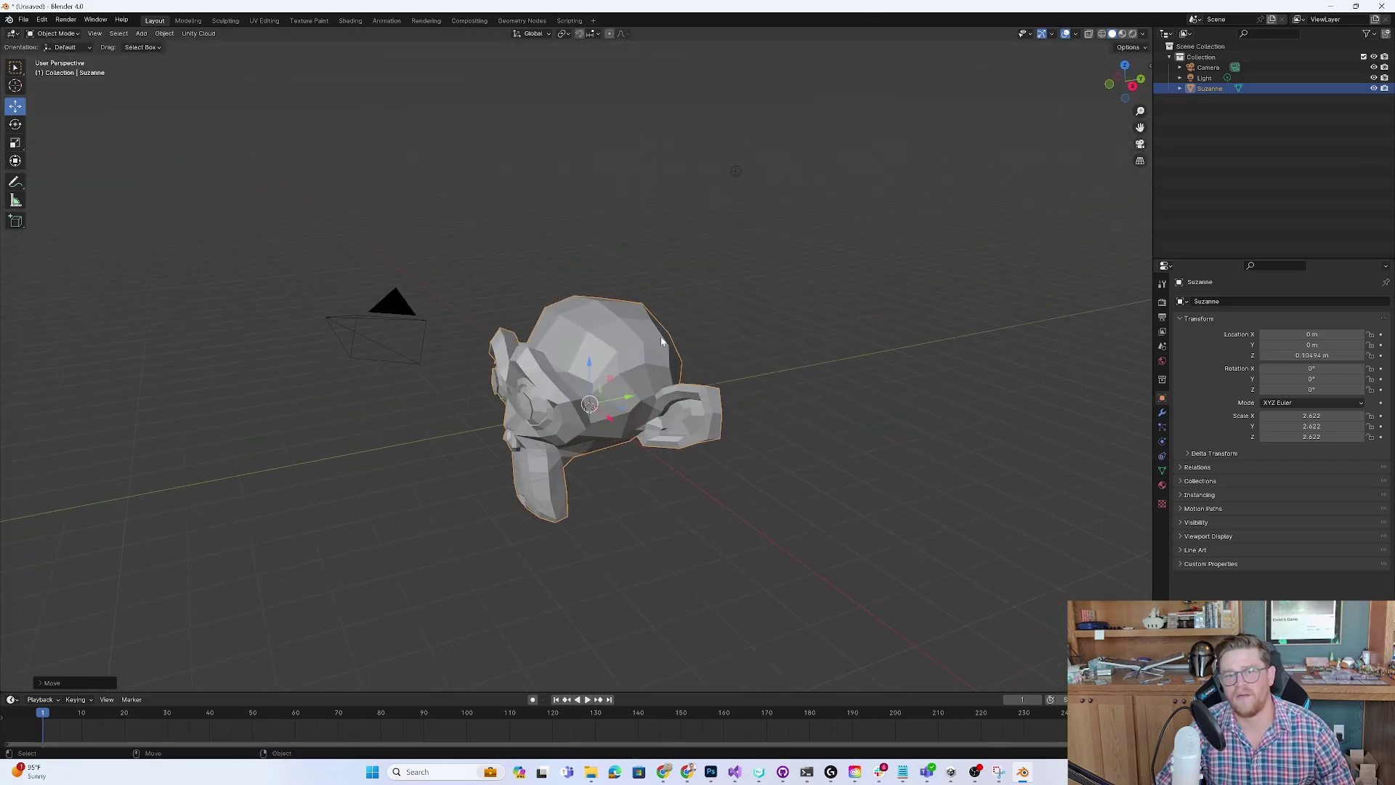
{"action": "key", "text": "shift+space"}
{"action": "key", "text": "s"}
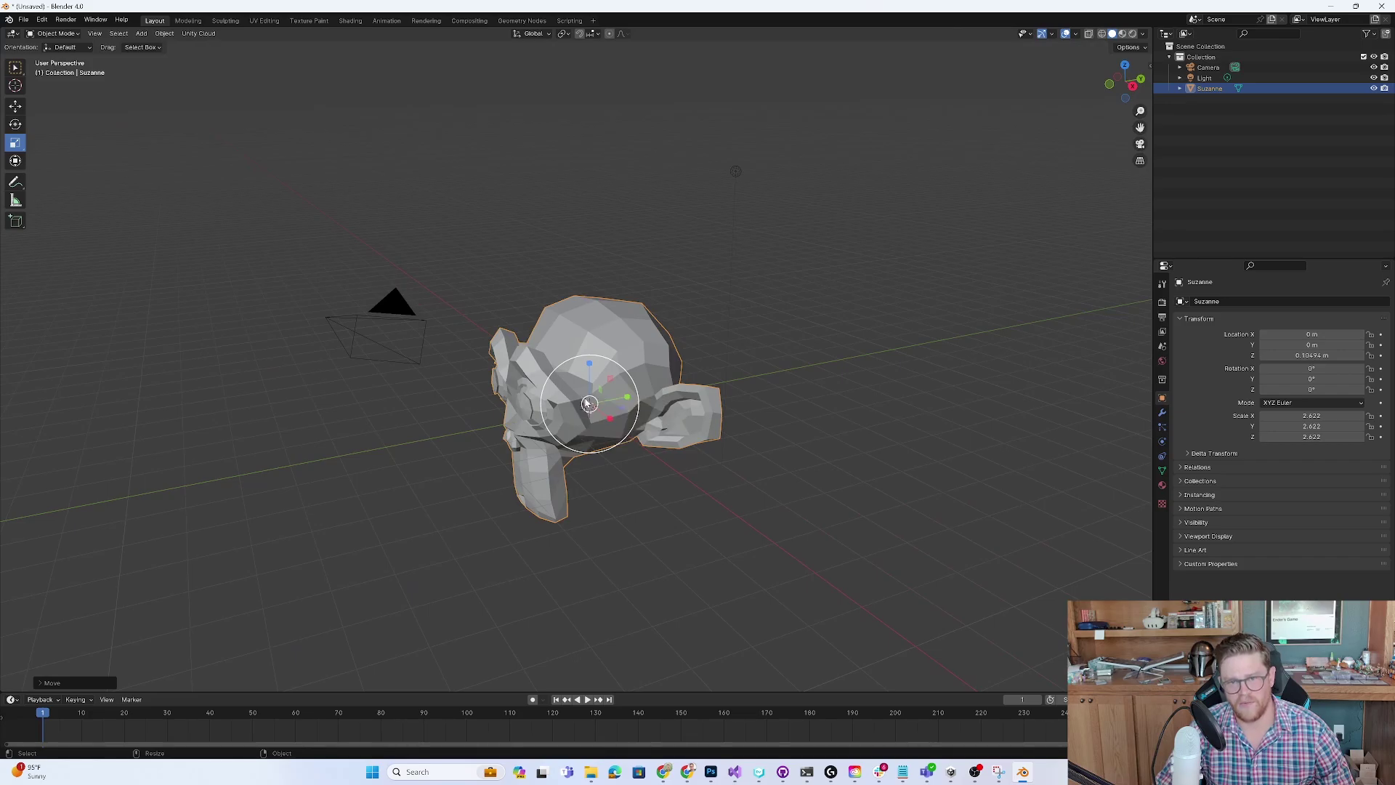
{"action": "left_click_drag", "start_coordinate": [589, 404], "coordinate": [577, 407]}
{"action": "left_click", "coordinate": [1140, 145]}
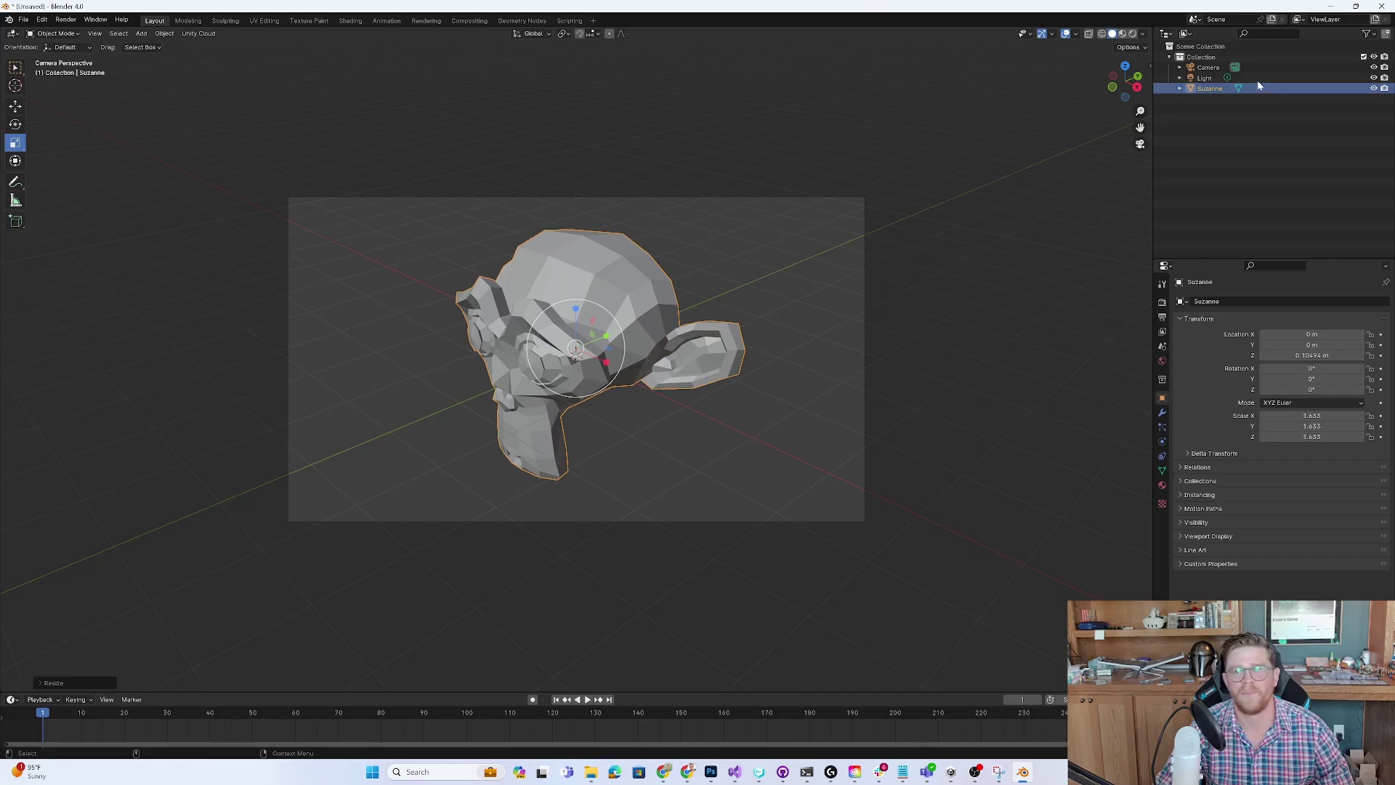
{"action": "left_click", "coordinate": [1133, 148]}
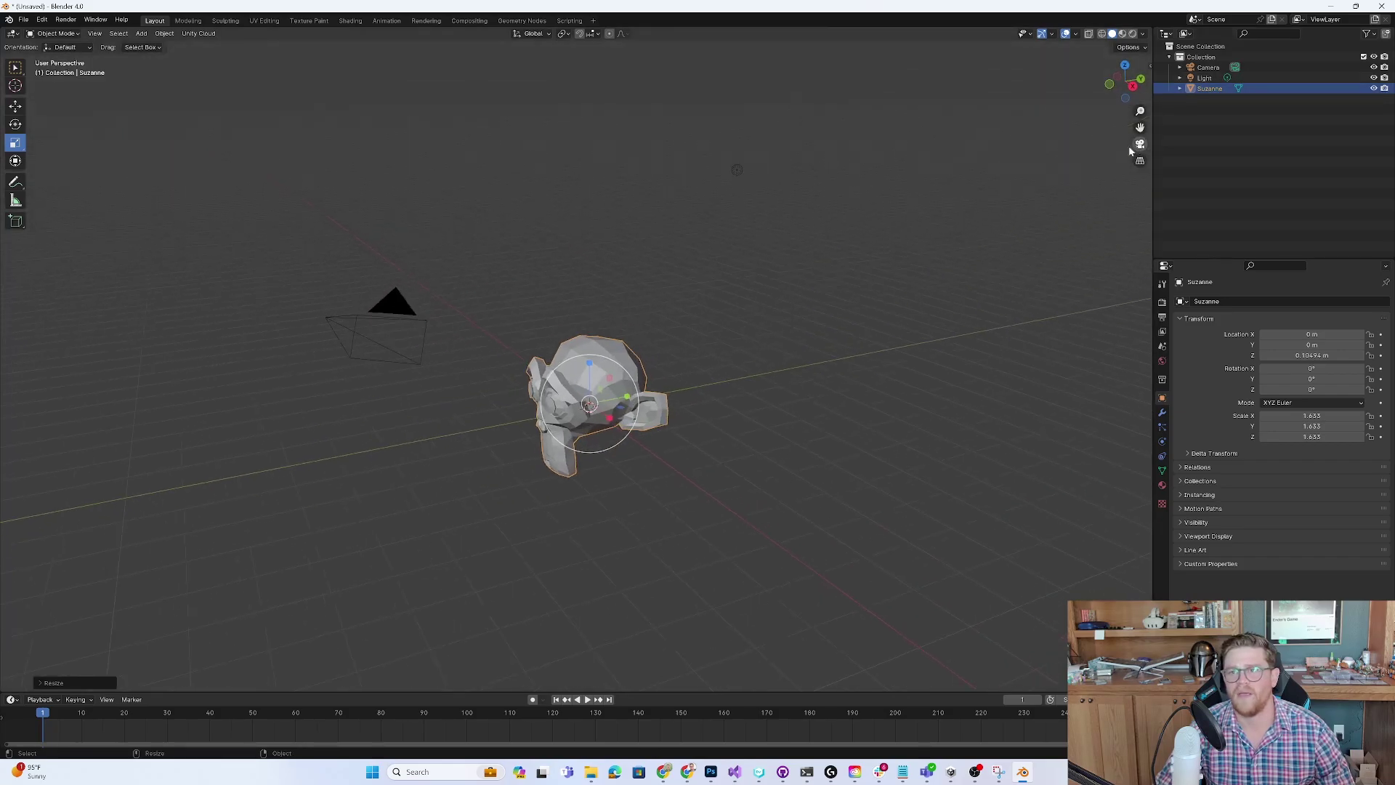
Start the Upload FBX to Asset Manager dialog and pick the organization and the 3D Assets project.
{"action": "left_click", "coordinate": [198, 34]}
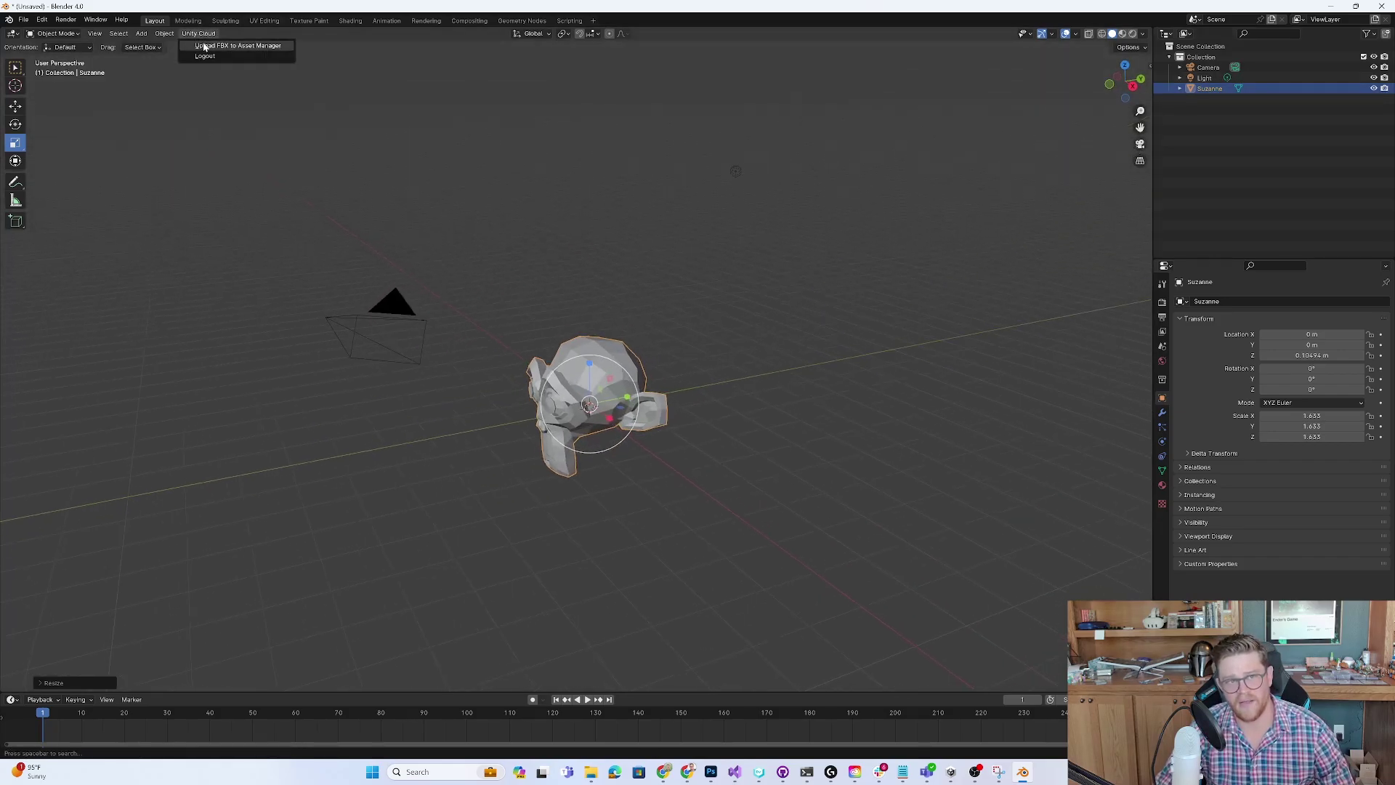
{"action": "left_click", "coordinate": [205, 47]}
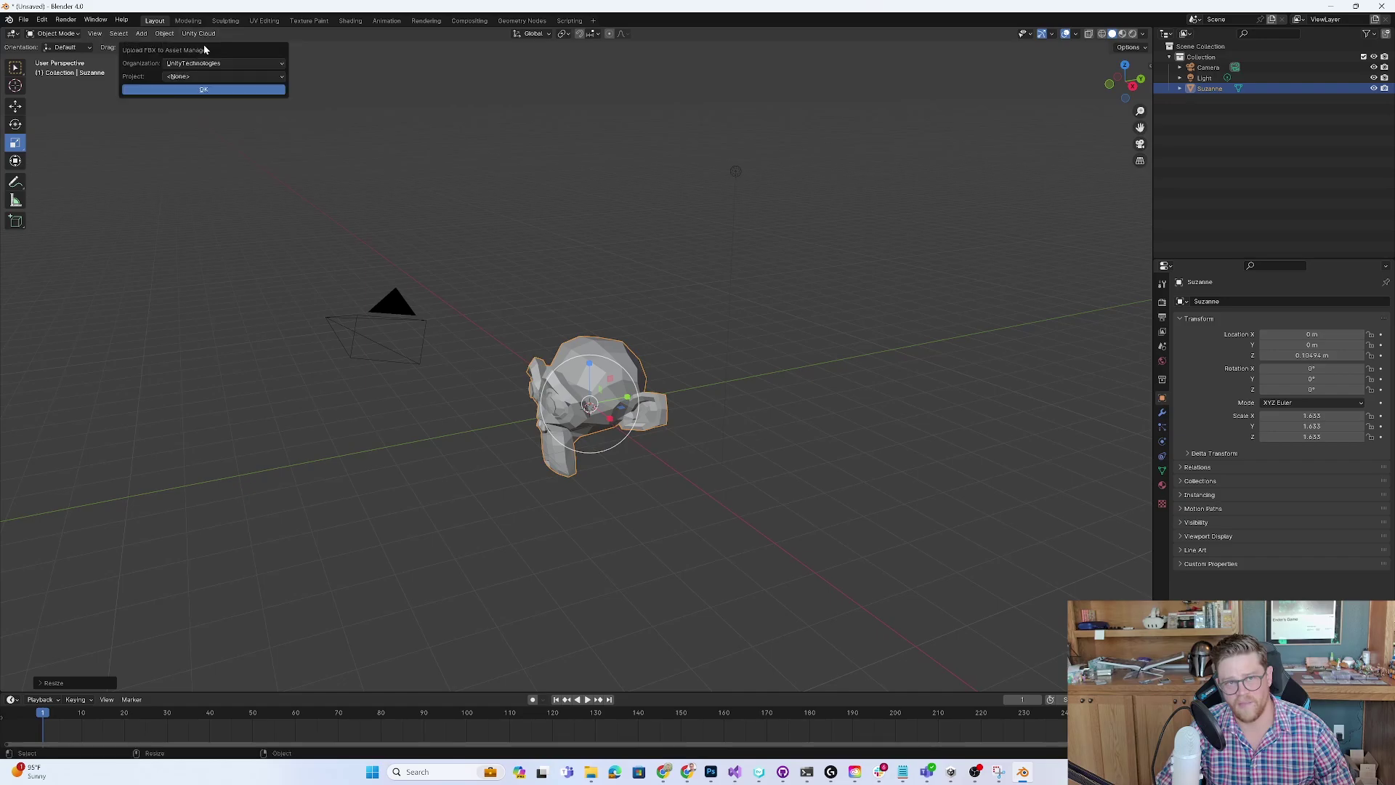
{"action": "left_click", "coordinate": [241, 63]}
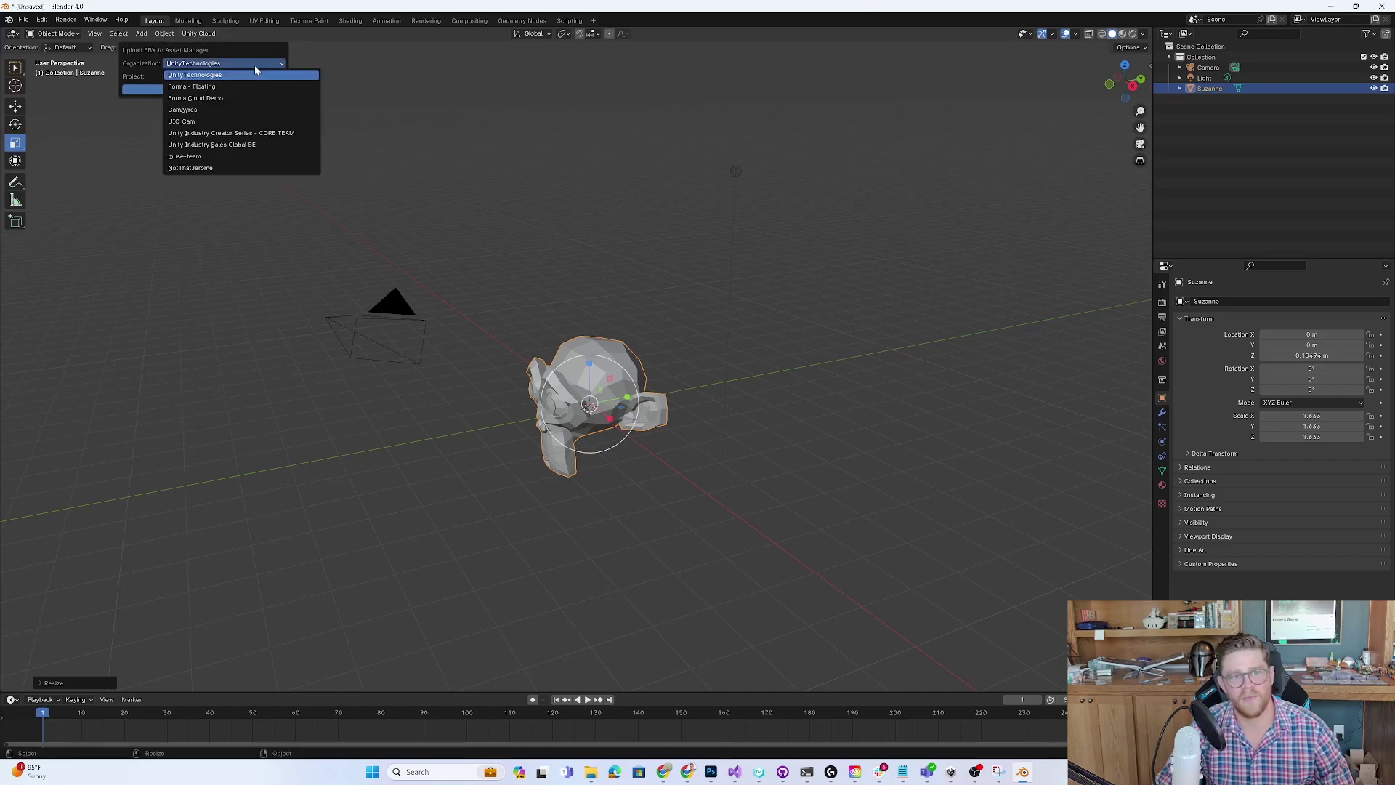
{"action": "left_click", "coordinate": [202, 110]}
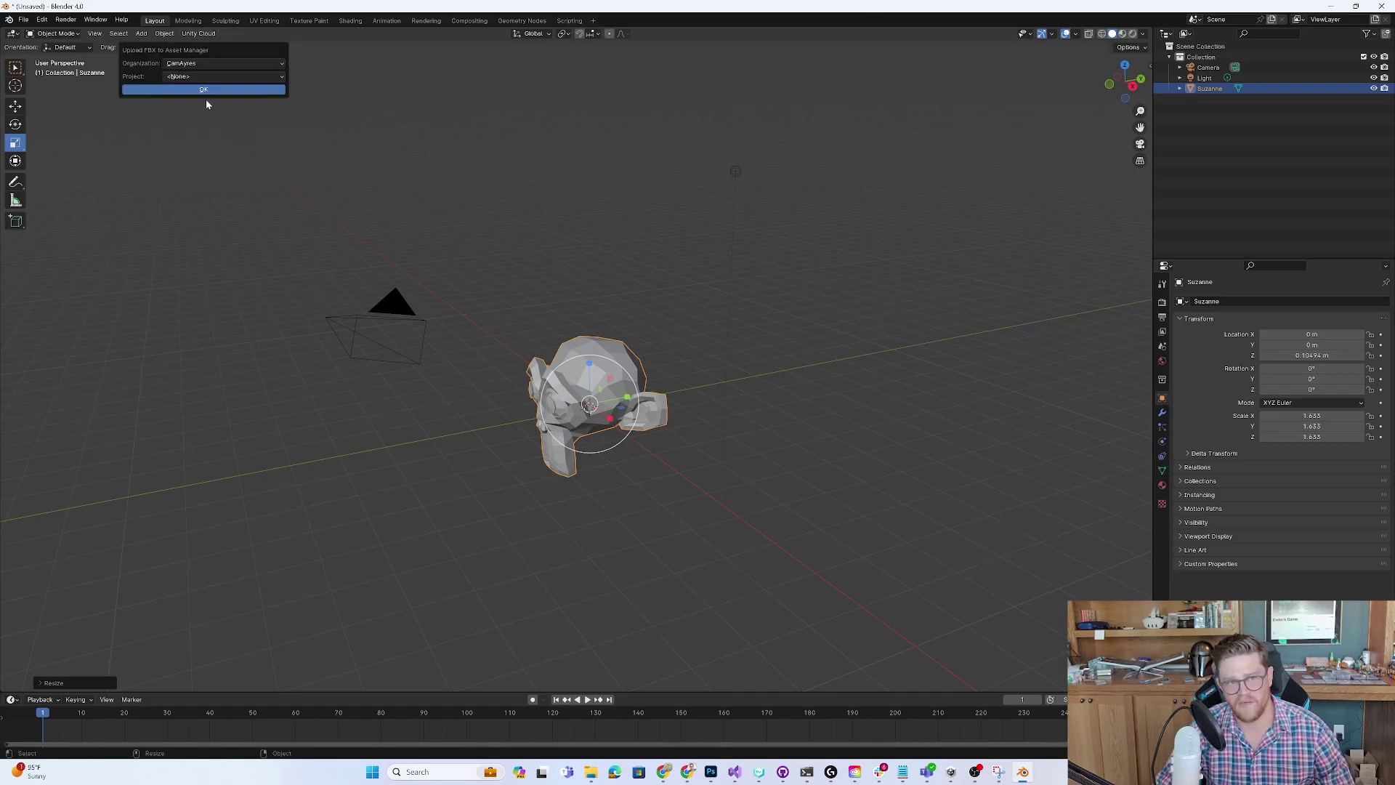
{"action": "left_click", "coordinate": [236, 77]}
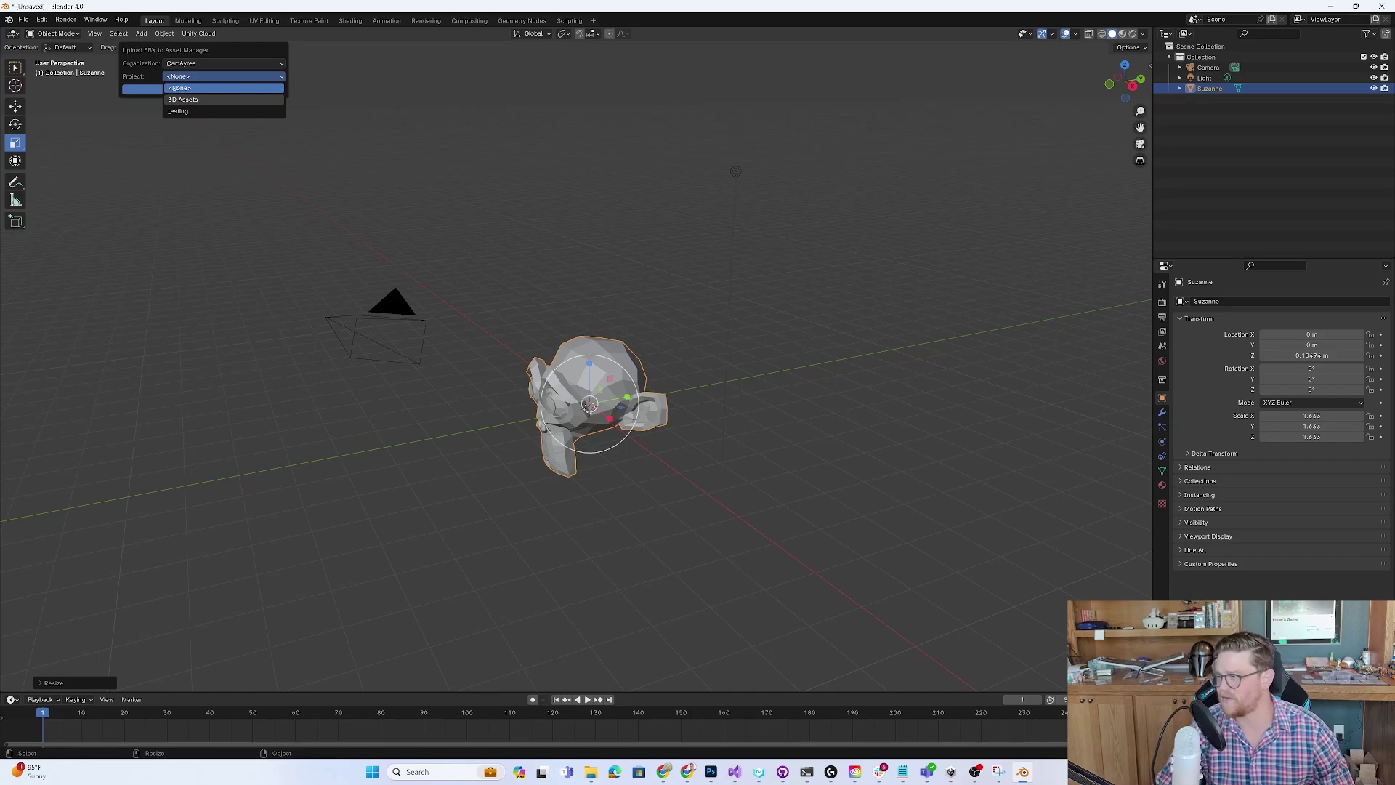
{"action": "left_click", "coordinate": [191, 99]}
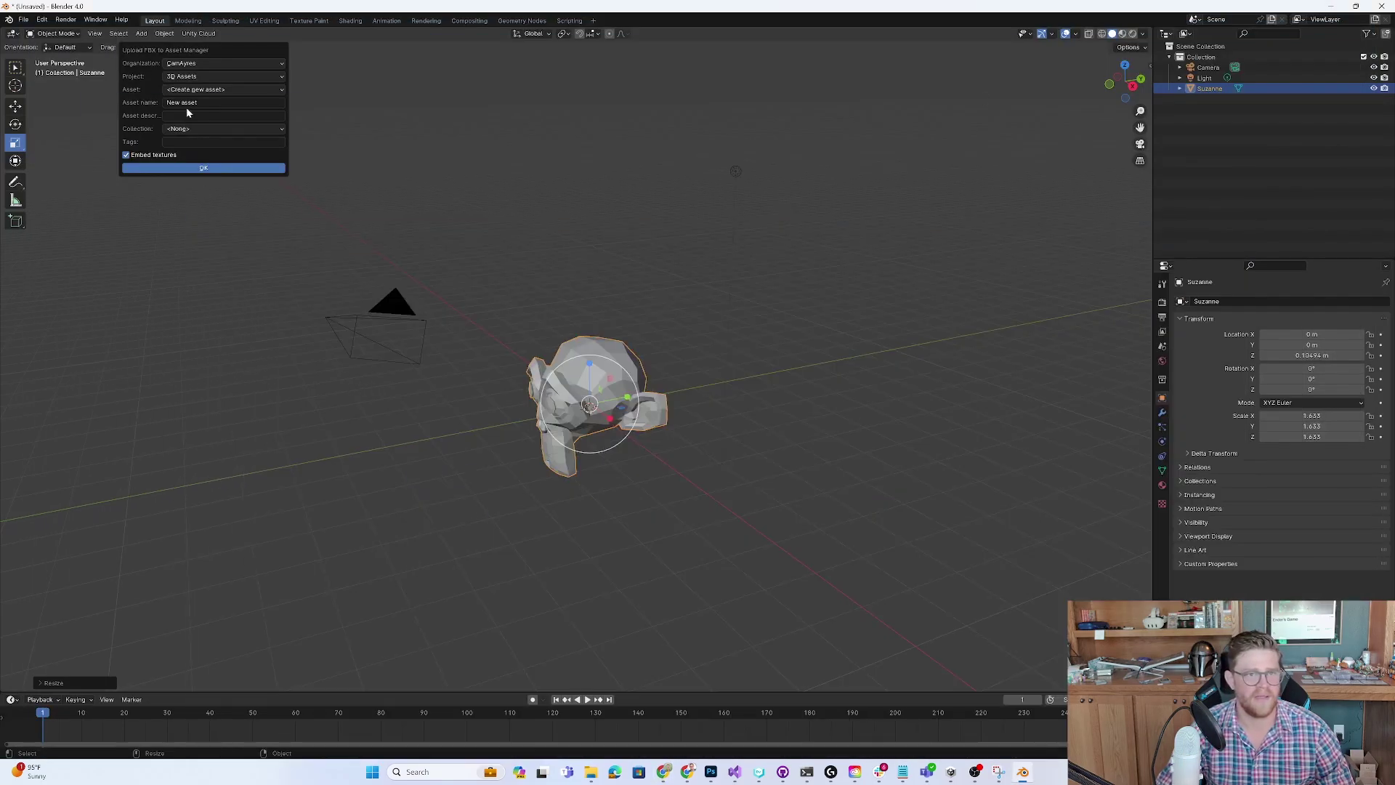
Name the asset 'Monkey with Lighting', describe it as 'Monkey Head Asset in Blender', tag it '3D Model', and disable embedded textures.
{"action": "left_click", "coordinate": [186, 103]}
{"action": "type", "text": "Monke"}
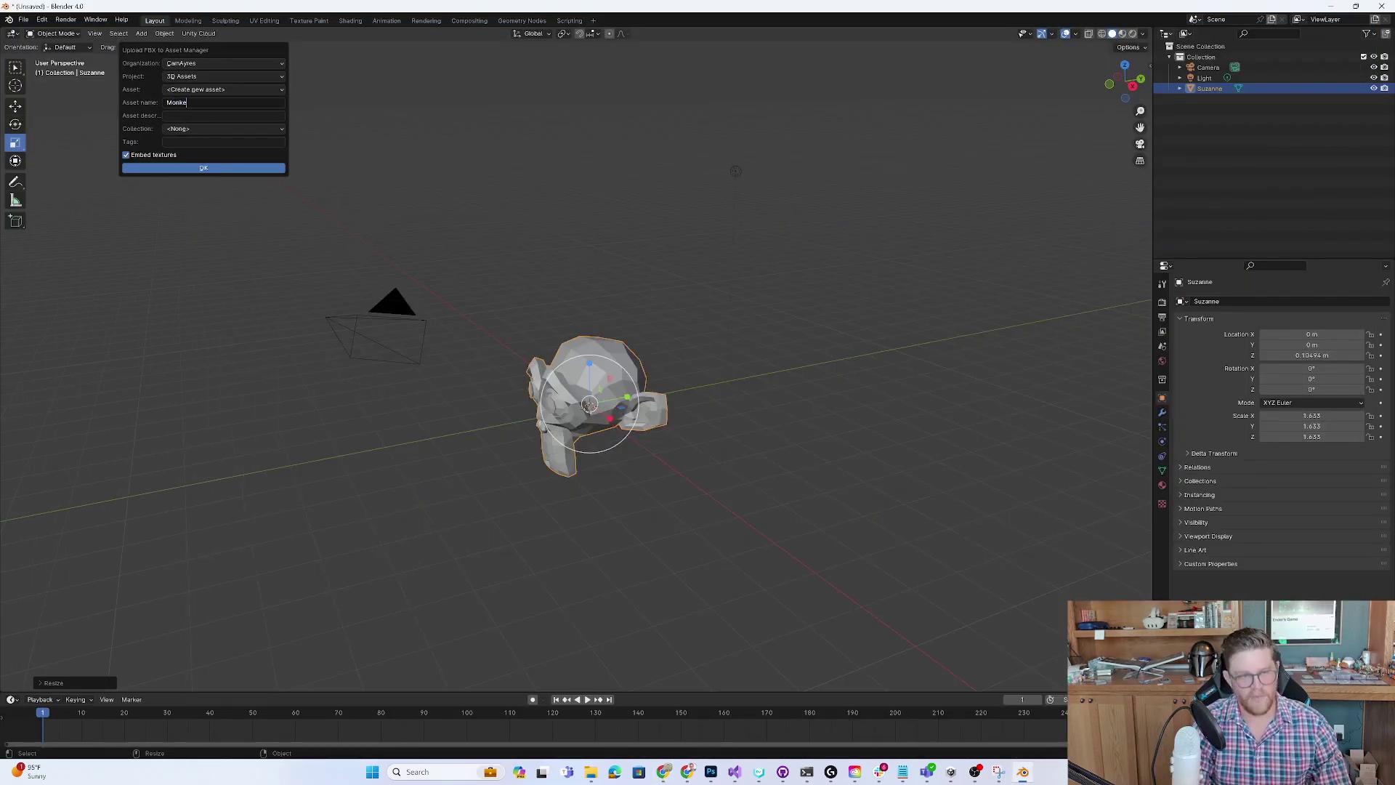
{"action": "type", "text": "y with L"}
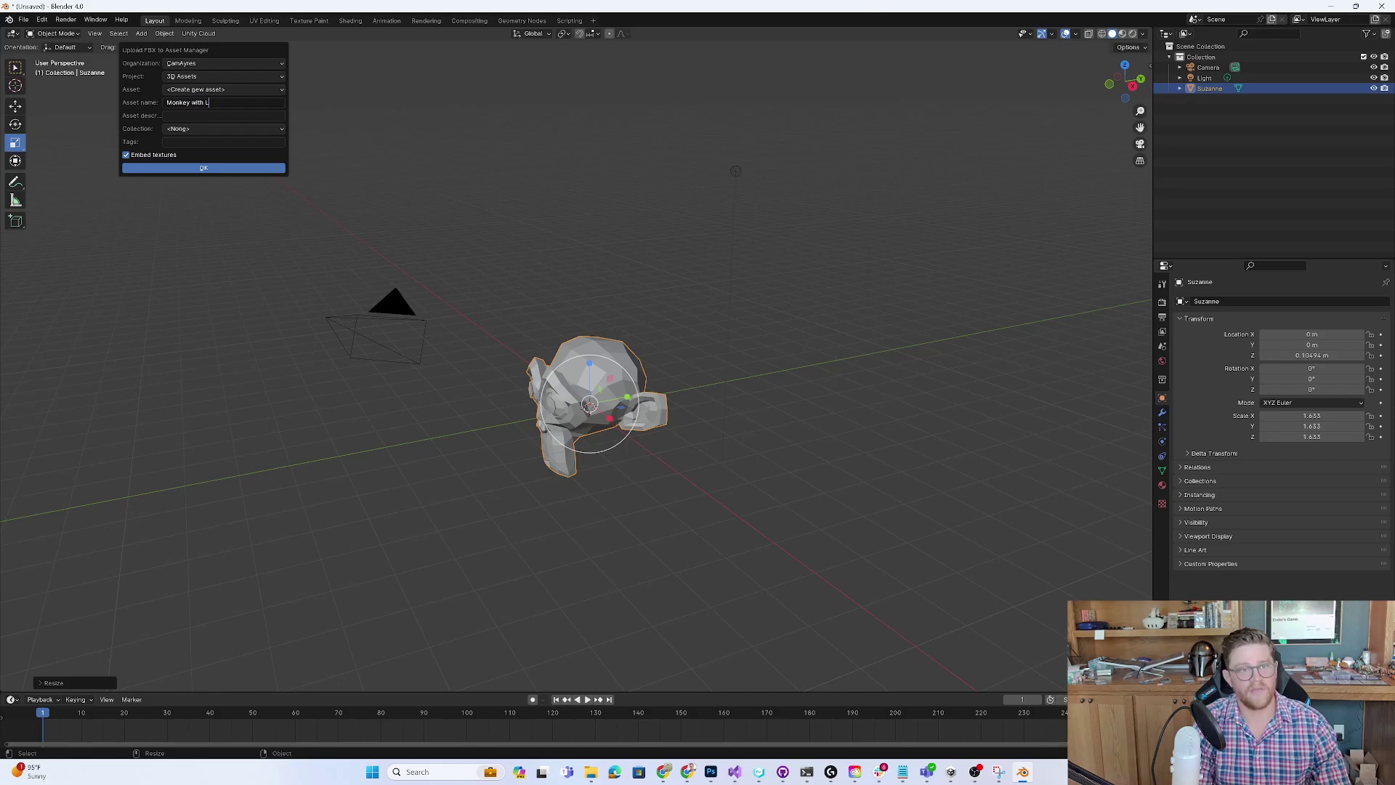
{"action": "type", "text": "ighting"}
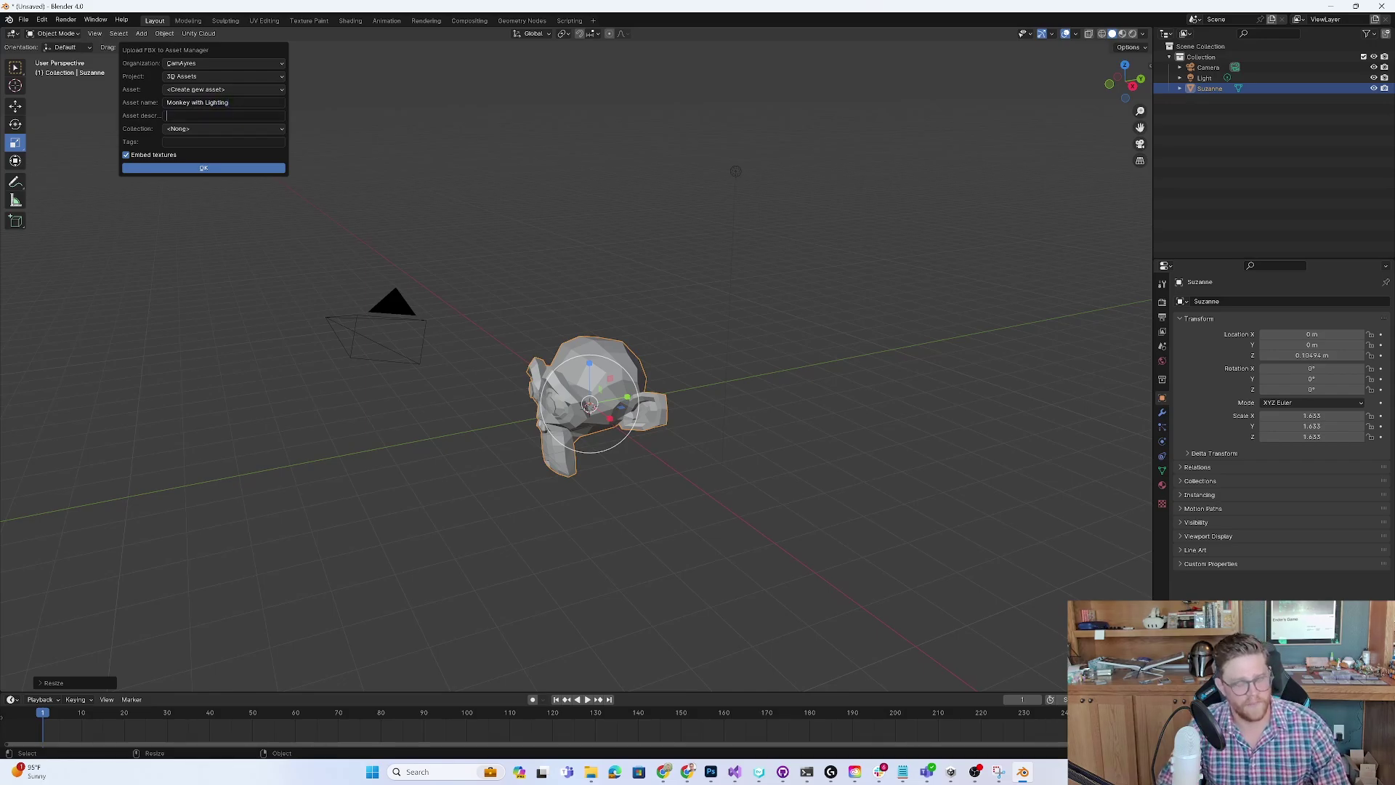
{"action": "type", "text": "Monkey Head Asset"}
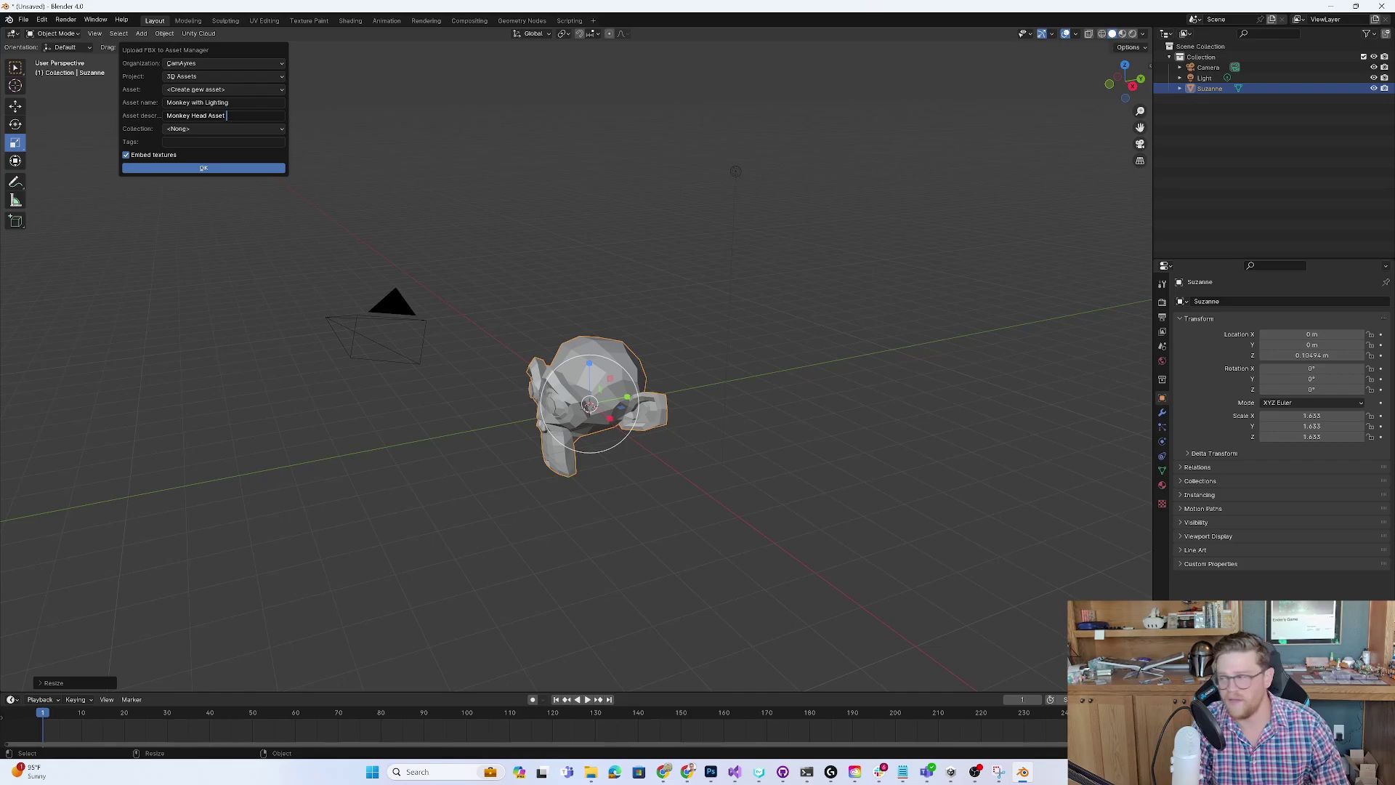
{"action": "type", "text": " in Blender"}
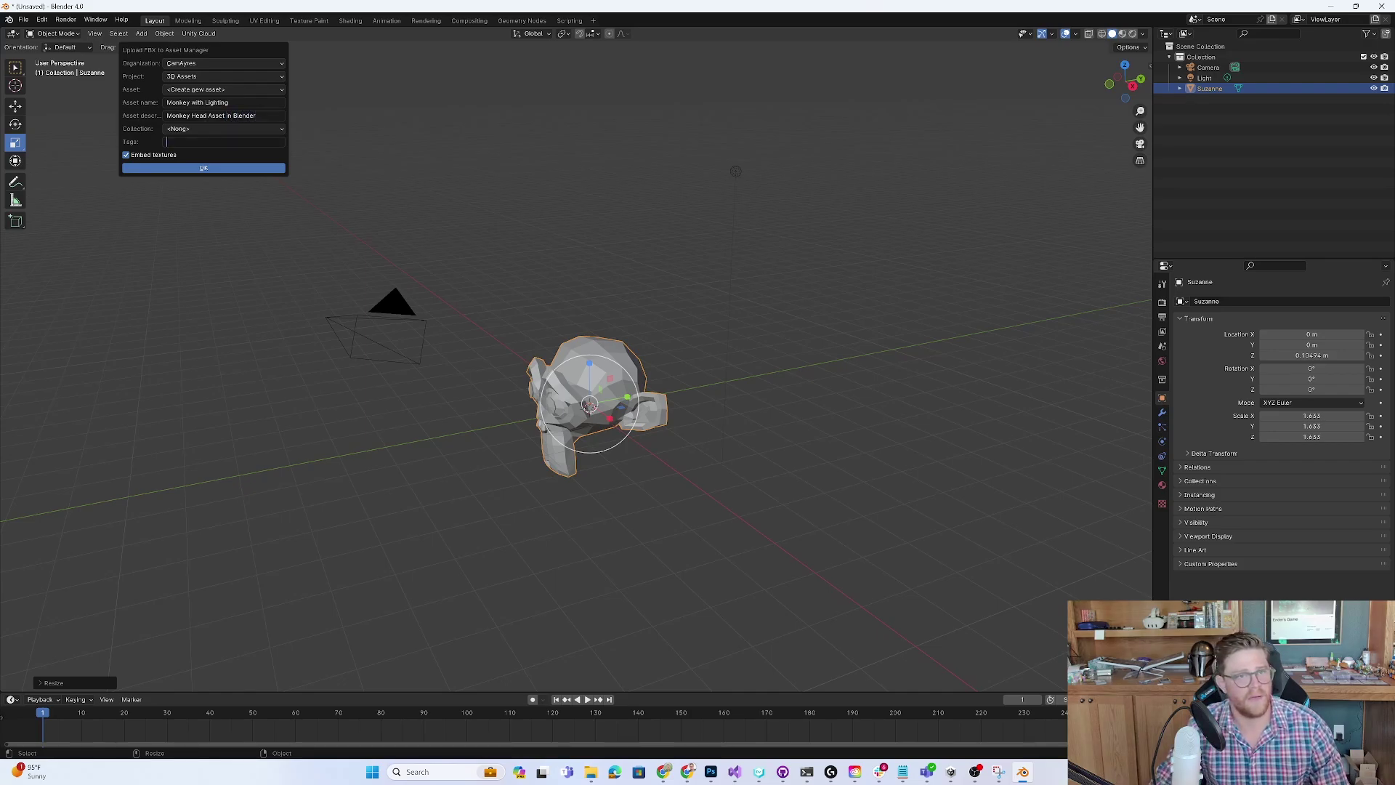
{"action": "type", "text": "3D"}
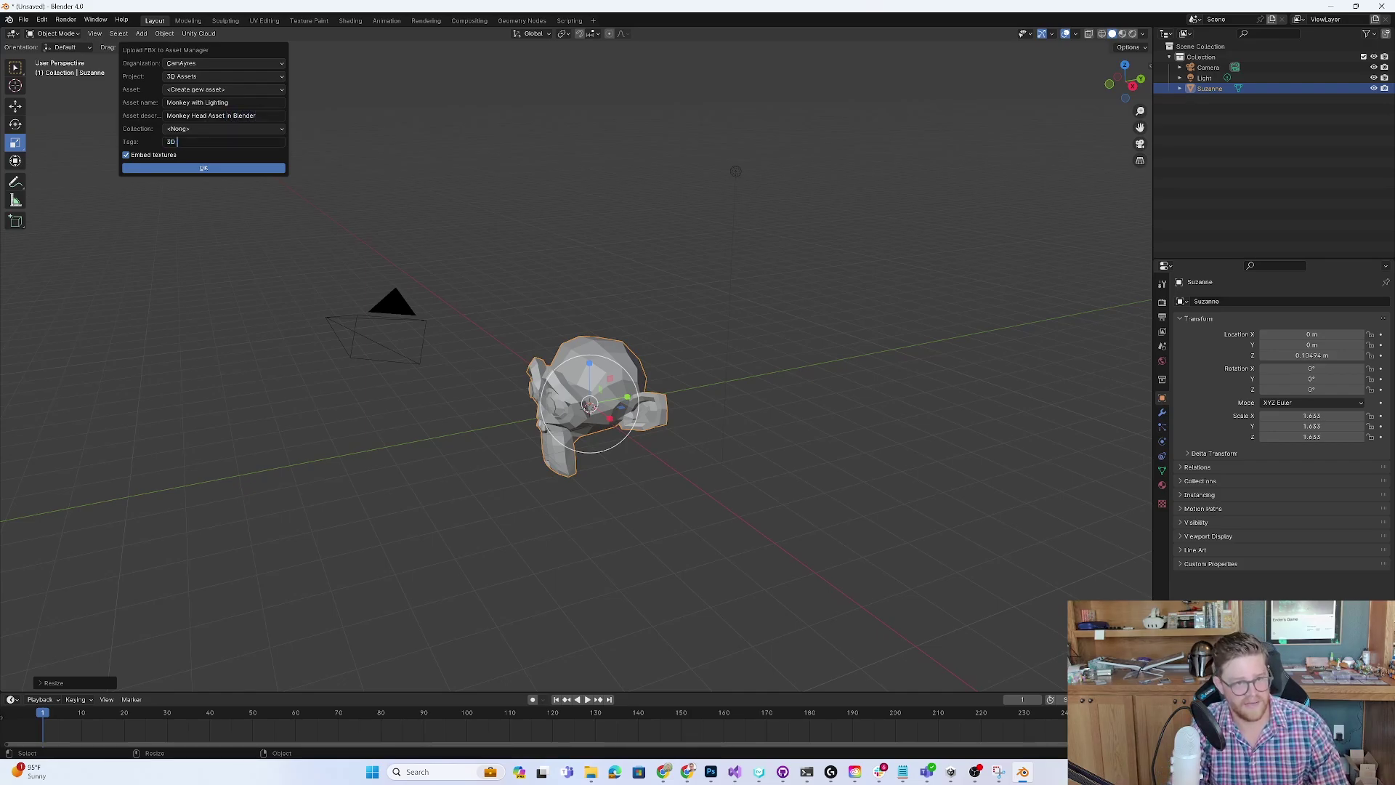
{"action": "type", "text": " Model"}
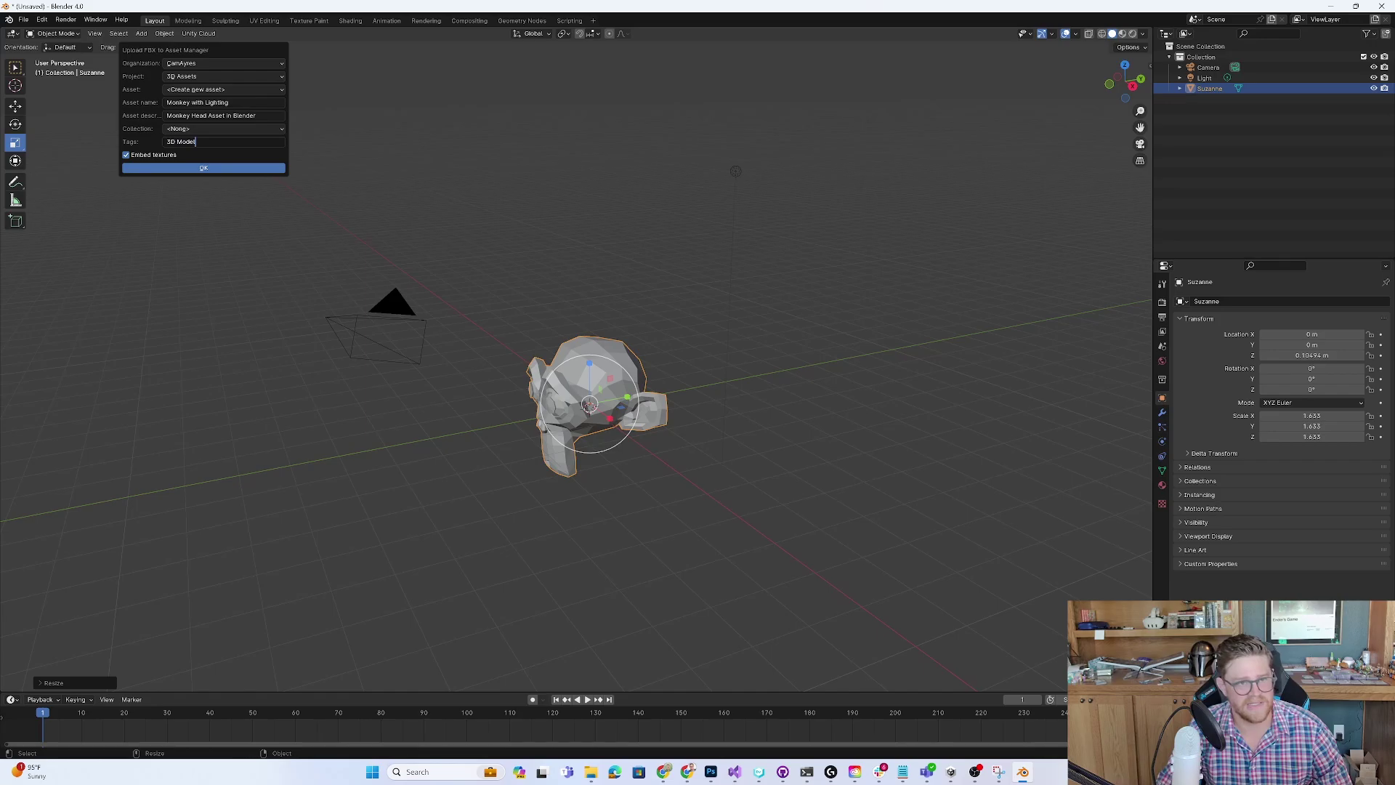
{"action": "left_click", "coordinate": [127, 155]}
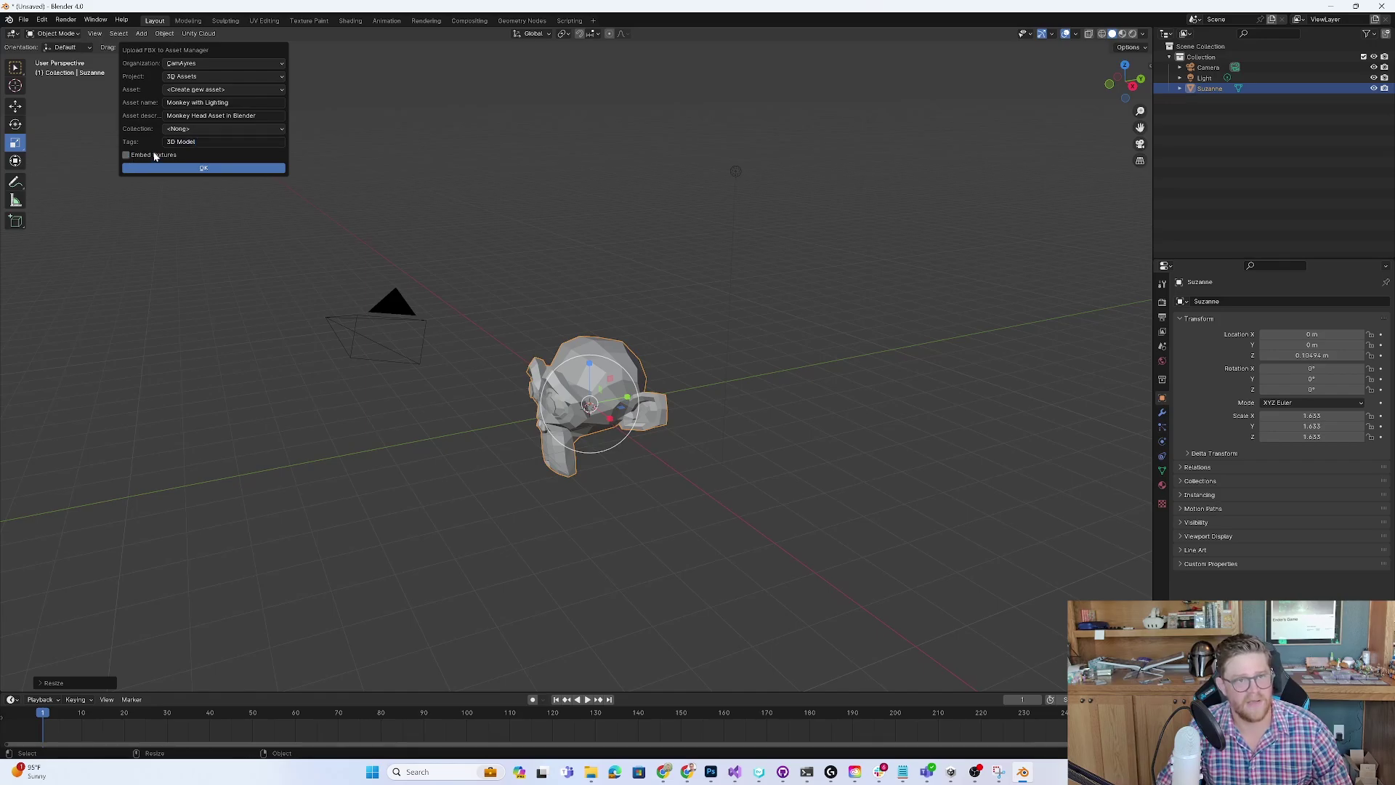
Upload Monkey with Lighting, review its Comments, Files and History tabs, and return to Info.
{"action": "left_click", "coordinate": [218, 169]}
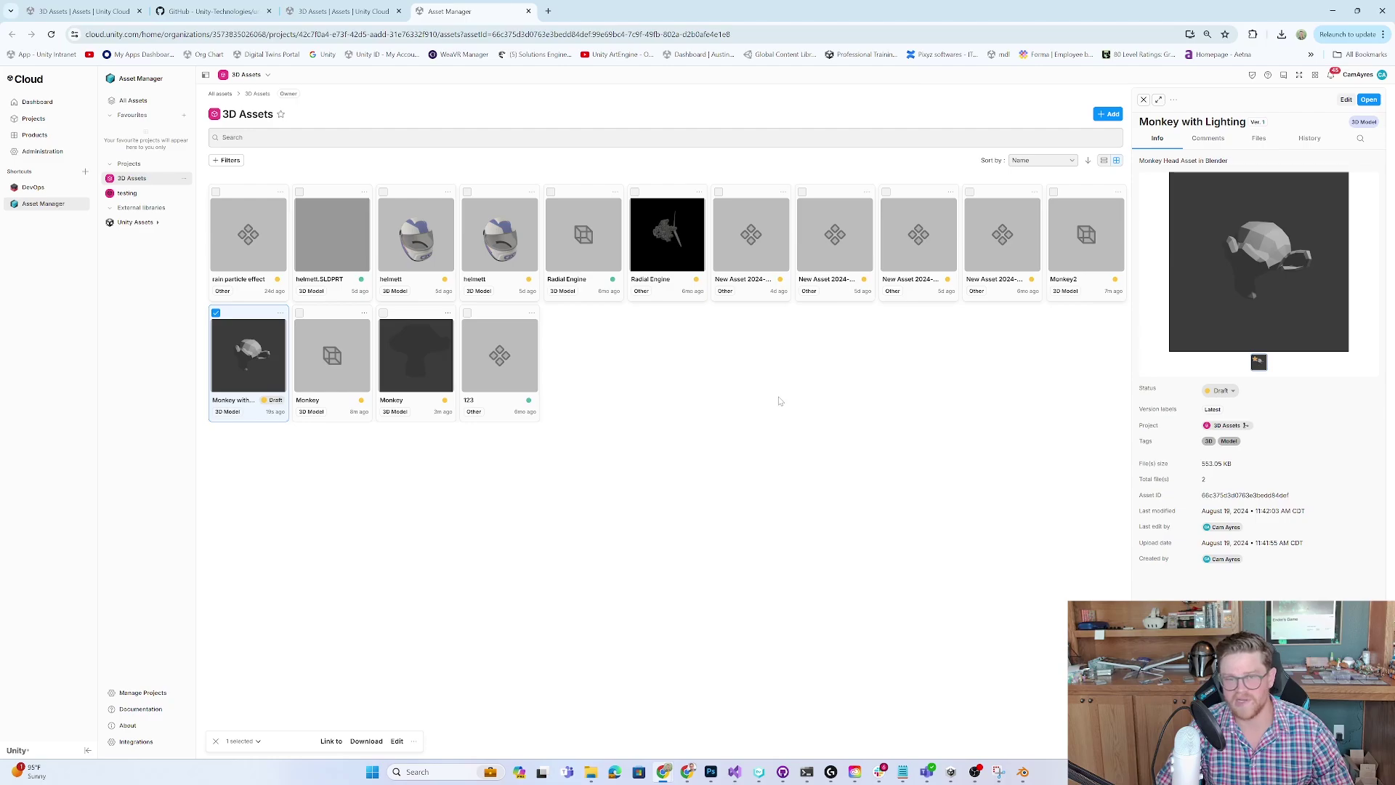
{"action": "left_click", "coordinate": [1212, 142]}
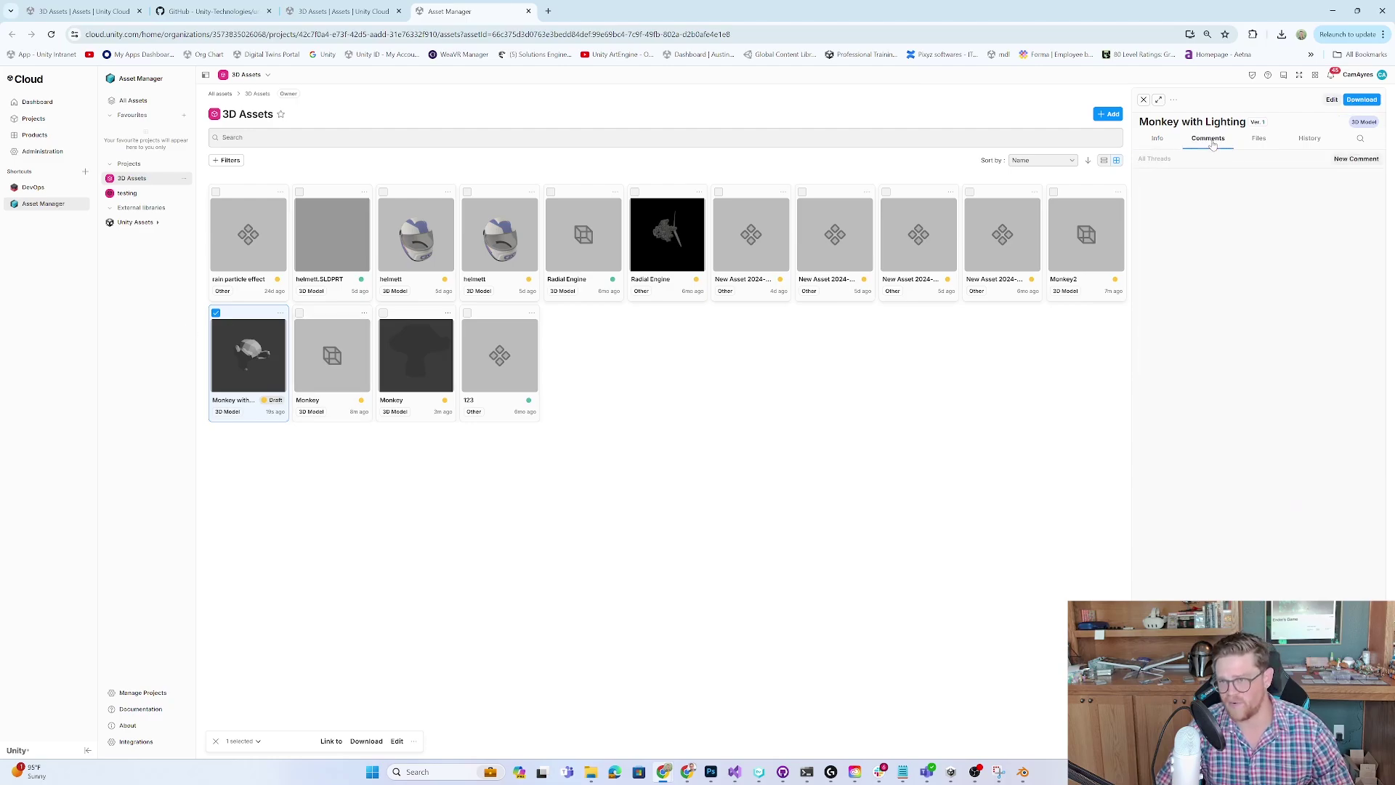
{"action": "left_click", "coordinate": [1158, 142]}
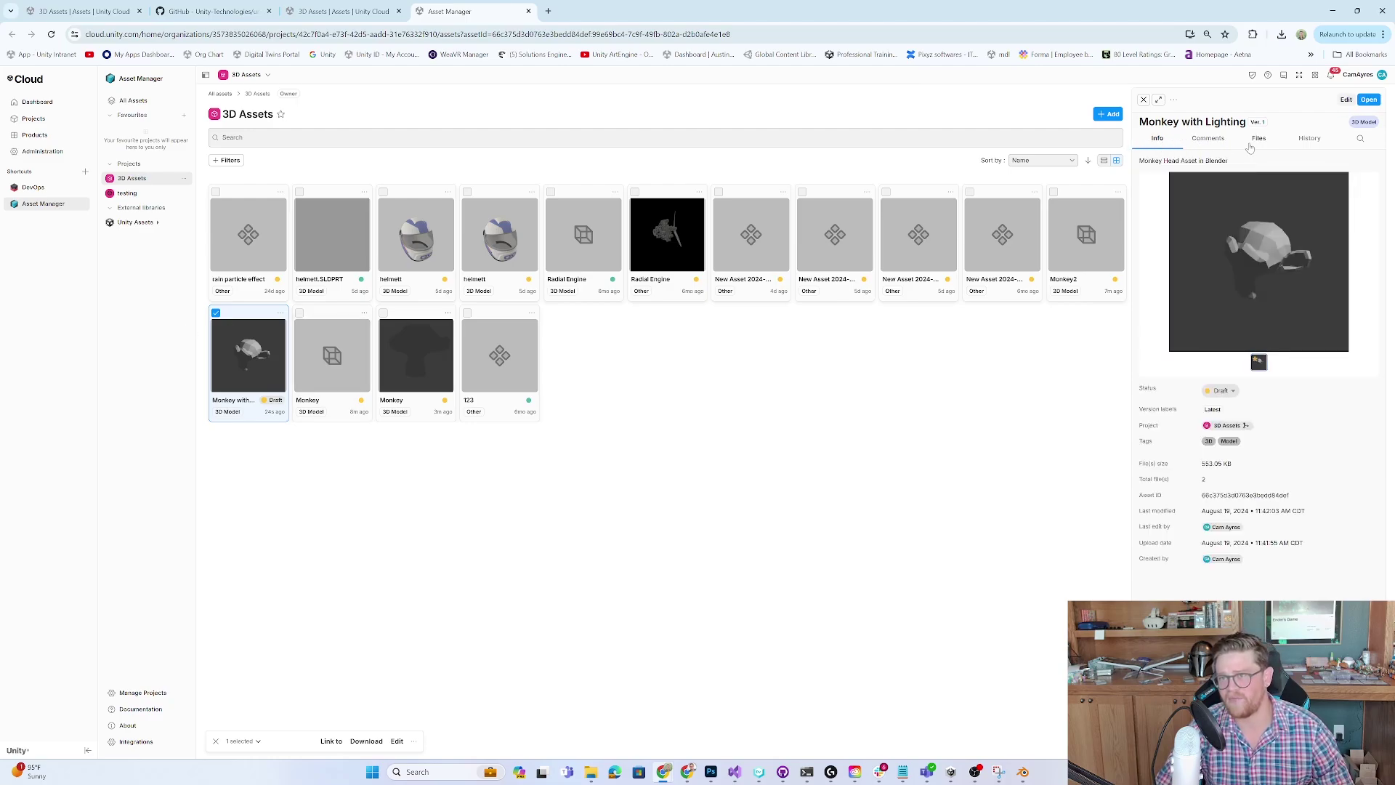
{"action": "left_click", "coordinate": [1256, 144]}
{"action": "left_click", "coordinate": [1374, 186]}
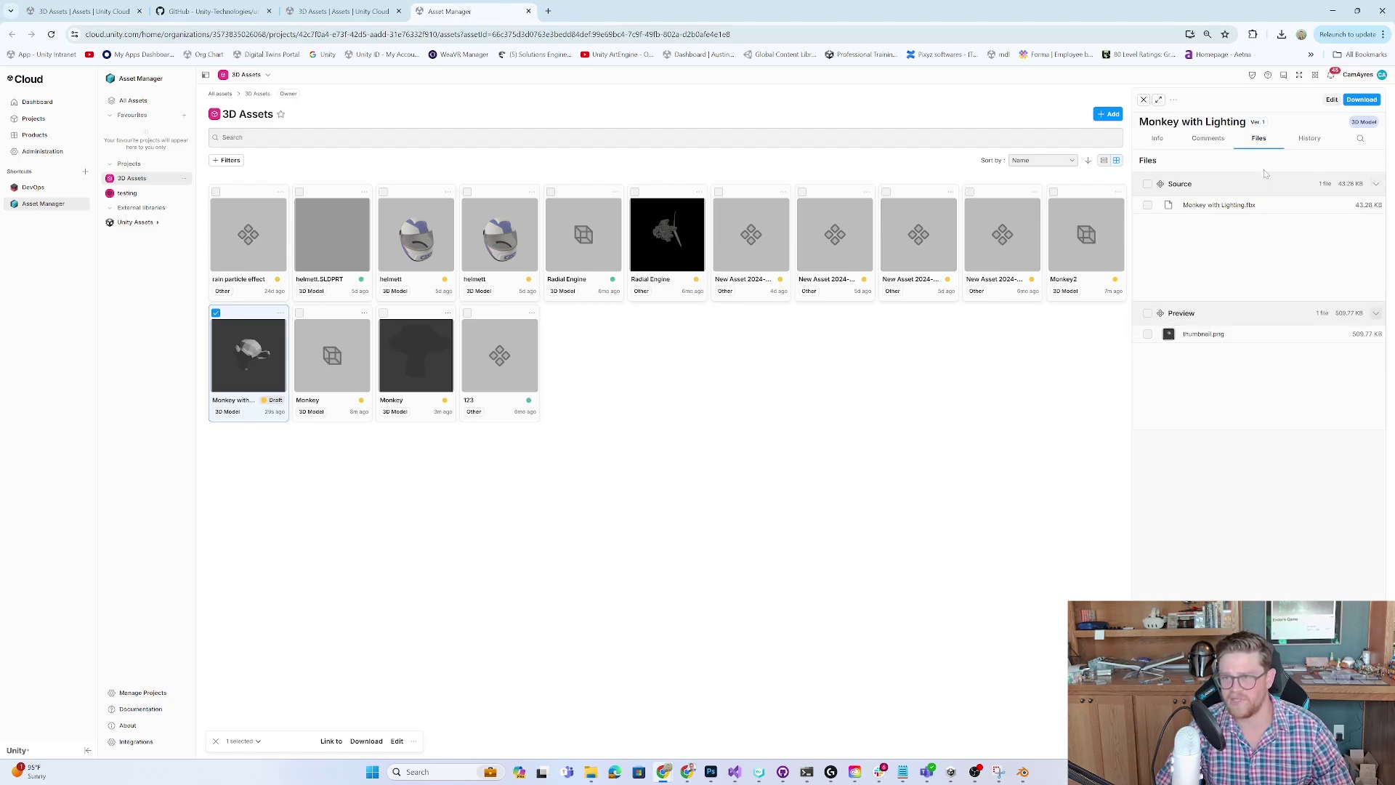
{"action": "left_click", "coordinate": [1307, 141]}
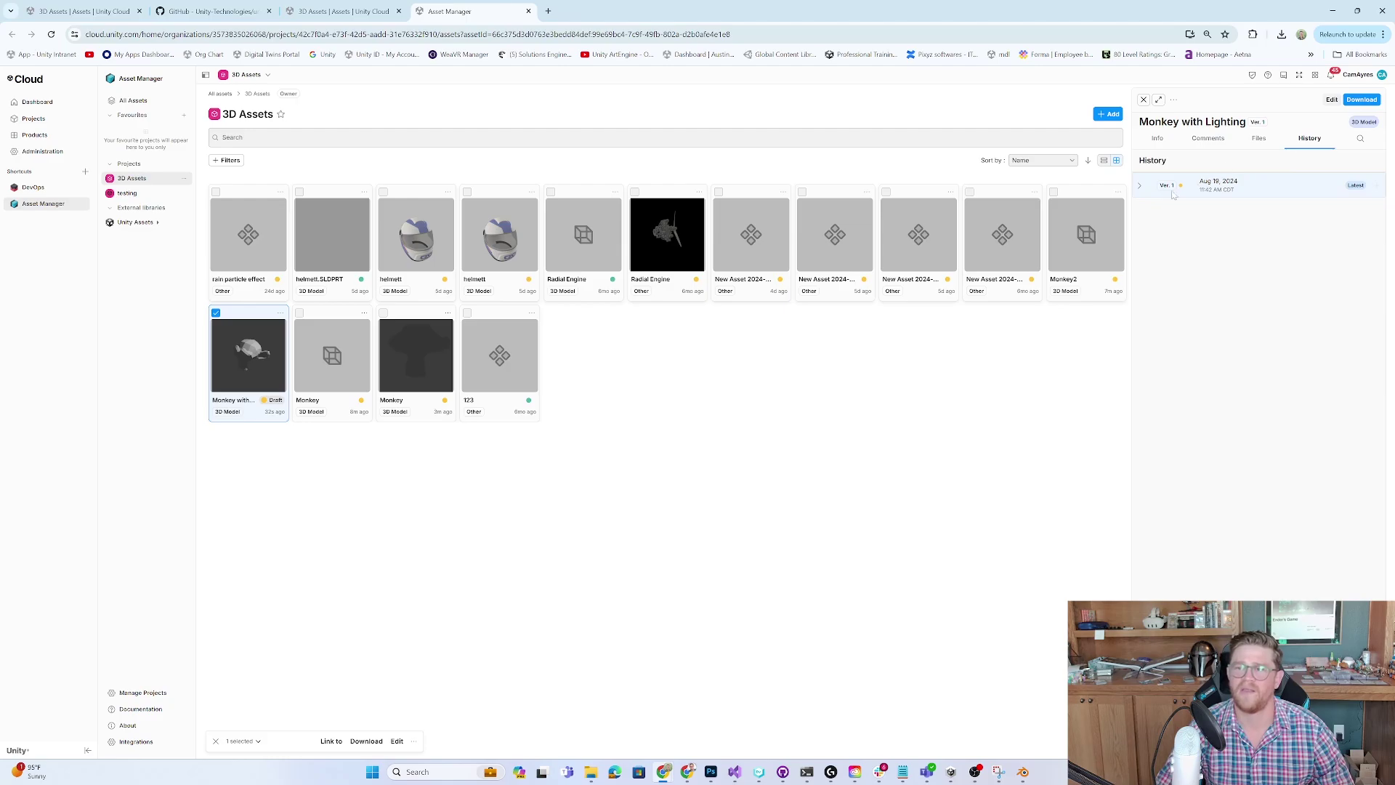
{"action": "left_click", "coordinate": [1157, 139]}
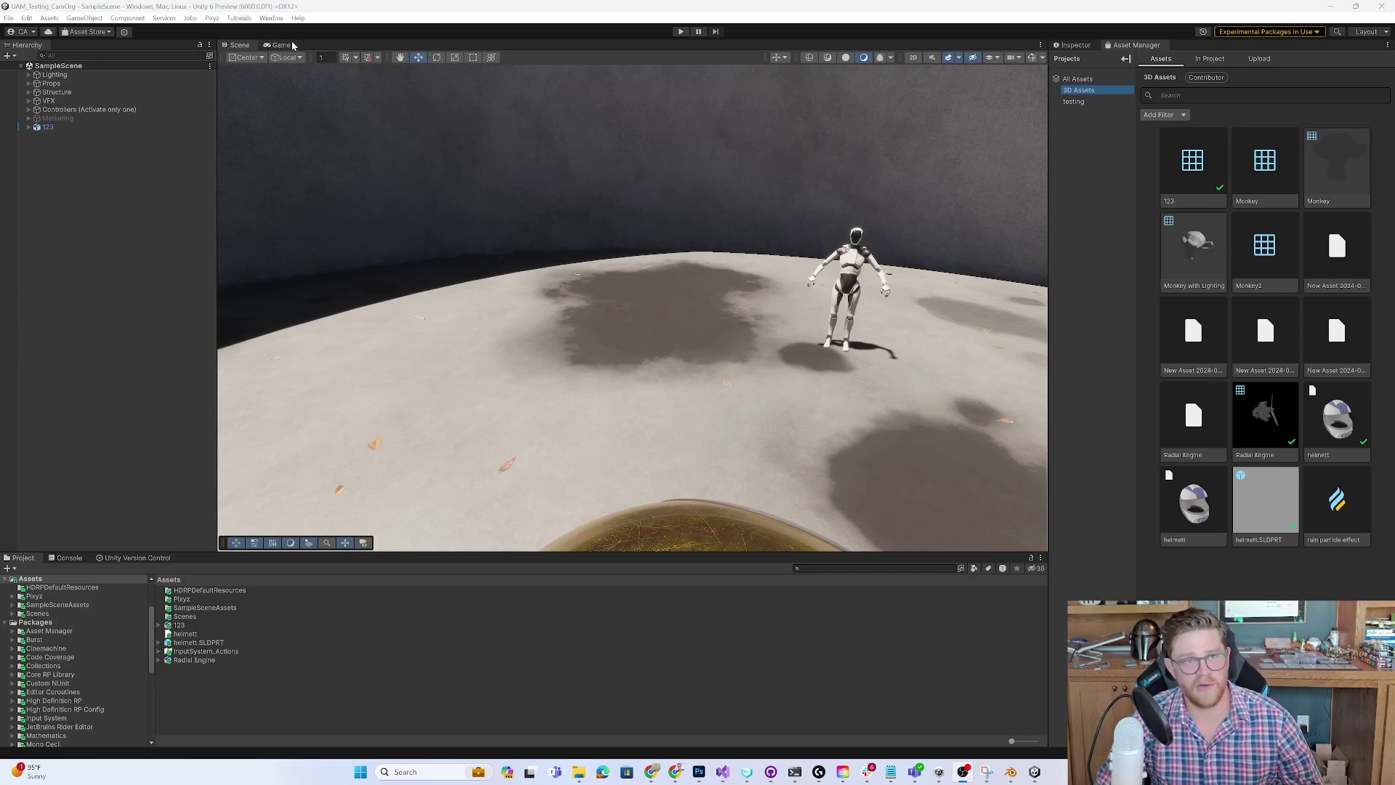
{"action": "right_click_drag", "start_coordinate": [783, 274], "coordinate": [274, 223]}
{"action": "scroll", "coordinate": [701, 312], "scroll_direction": "up", "scroll_amount": 3}
{"action": "scroll", "coordinate": [741, 318], "scroll_direction": "down", "scroll_amount": 3}
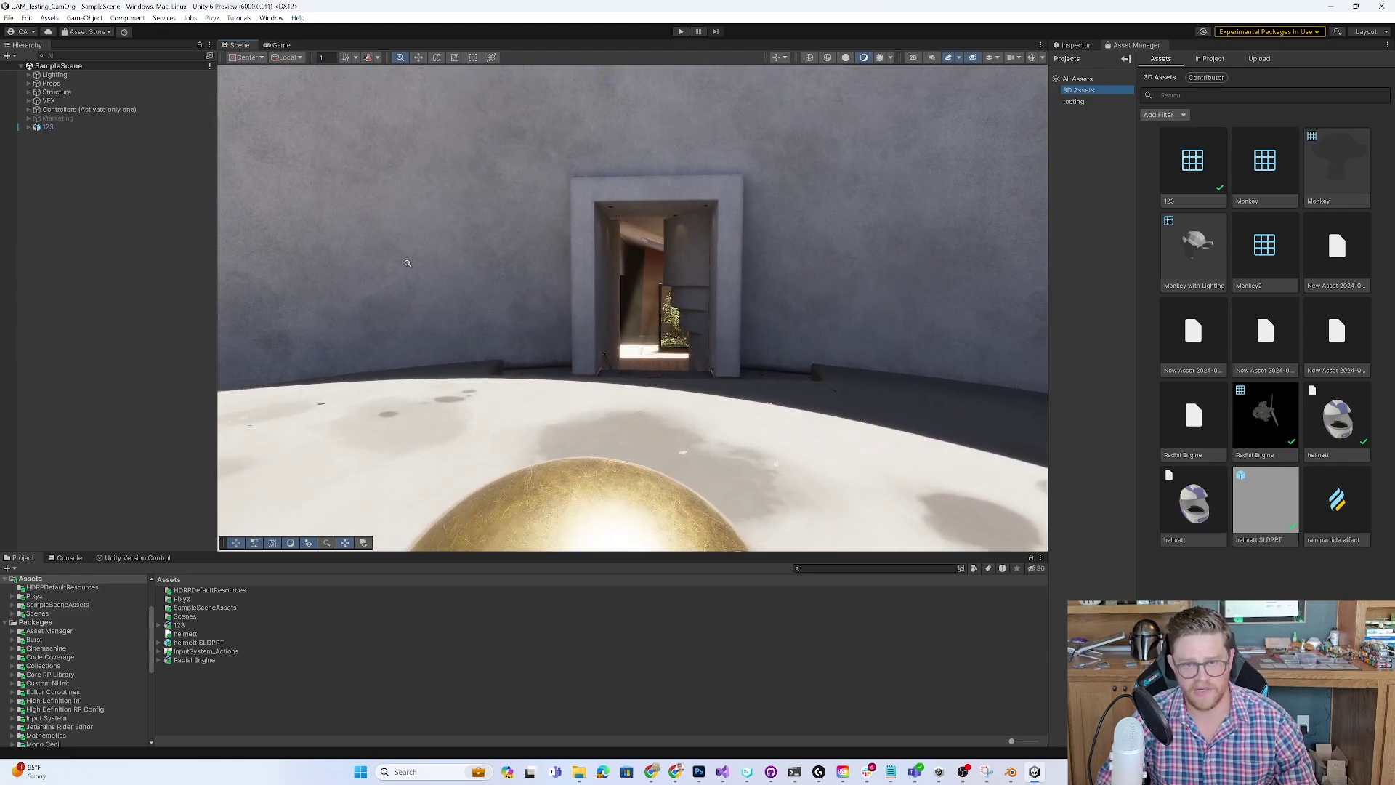
{"action": "right_click_drag", "start_coordinate": [741, 318], "coordinate": [902, 272]}
{"action": "right_click_drag", "start_coordinate": [730, 281], "coordinate": [821, 262]}
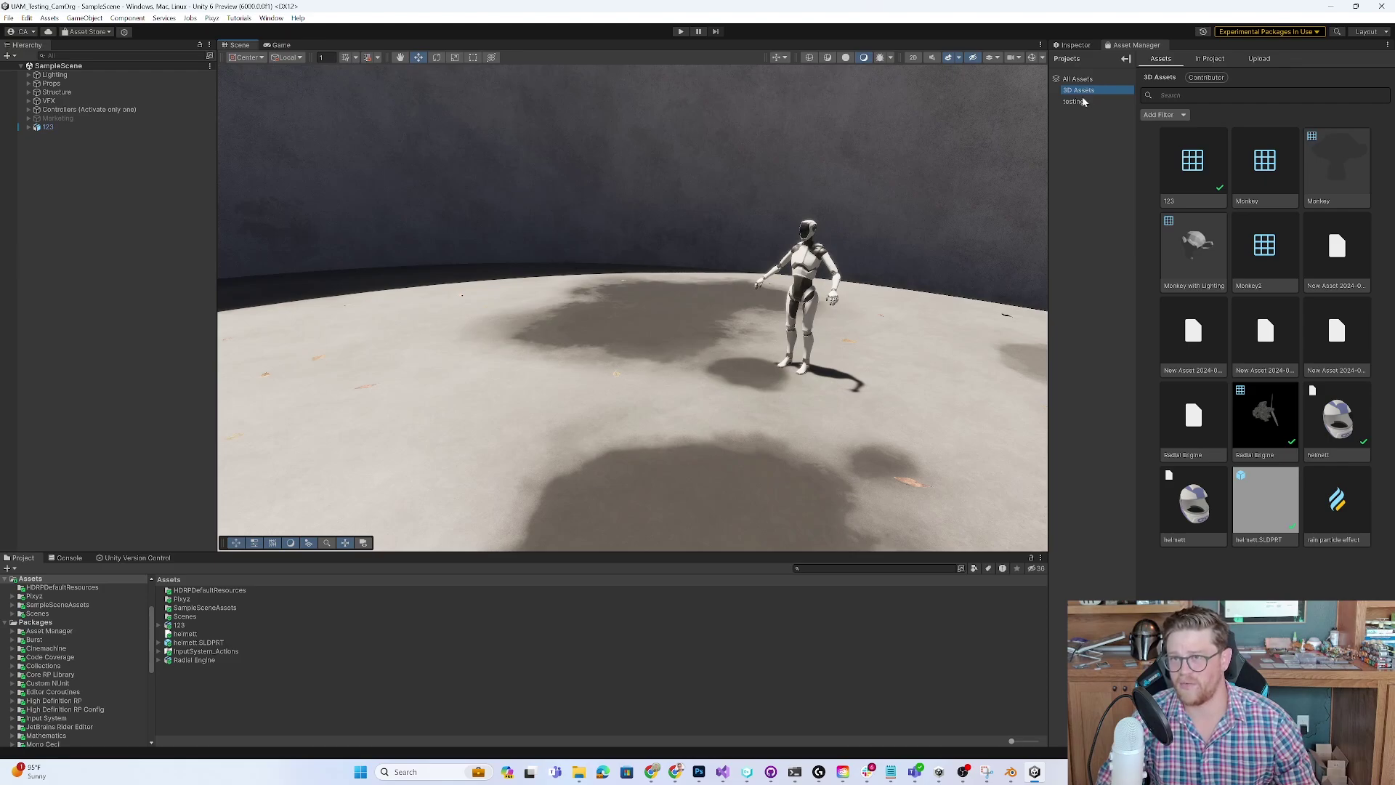
Inspect the imported Monkey with Lighting model and its camera and Suzanne mesh parts.
{"action": "left_click", "coordinate": [1173, 248]}
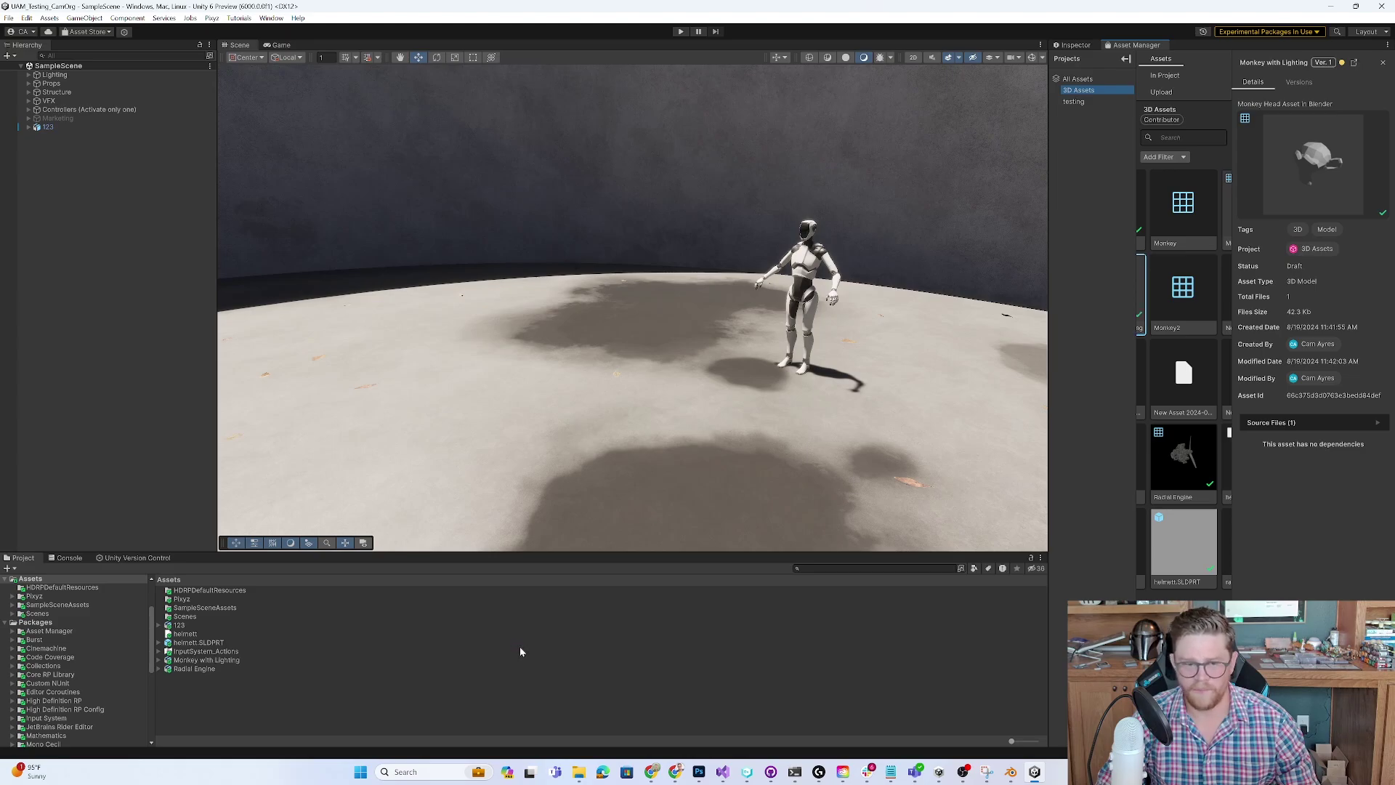
{"action": "left_click", "coordinate": [207, 660]}
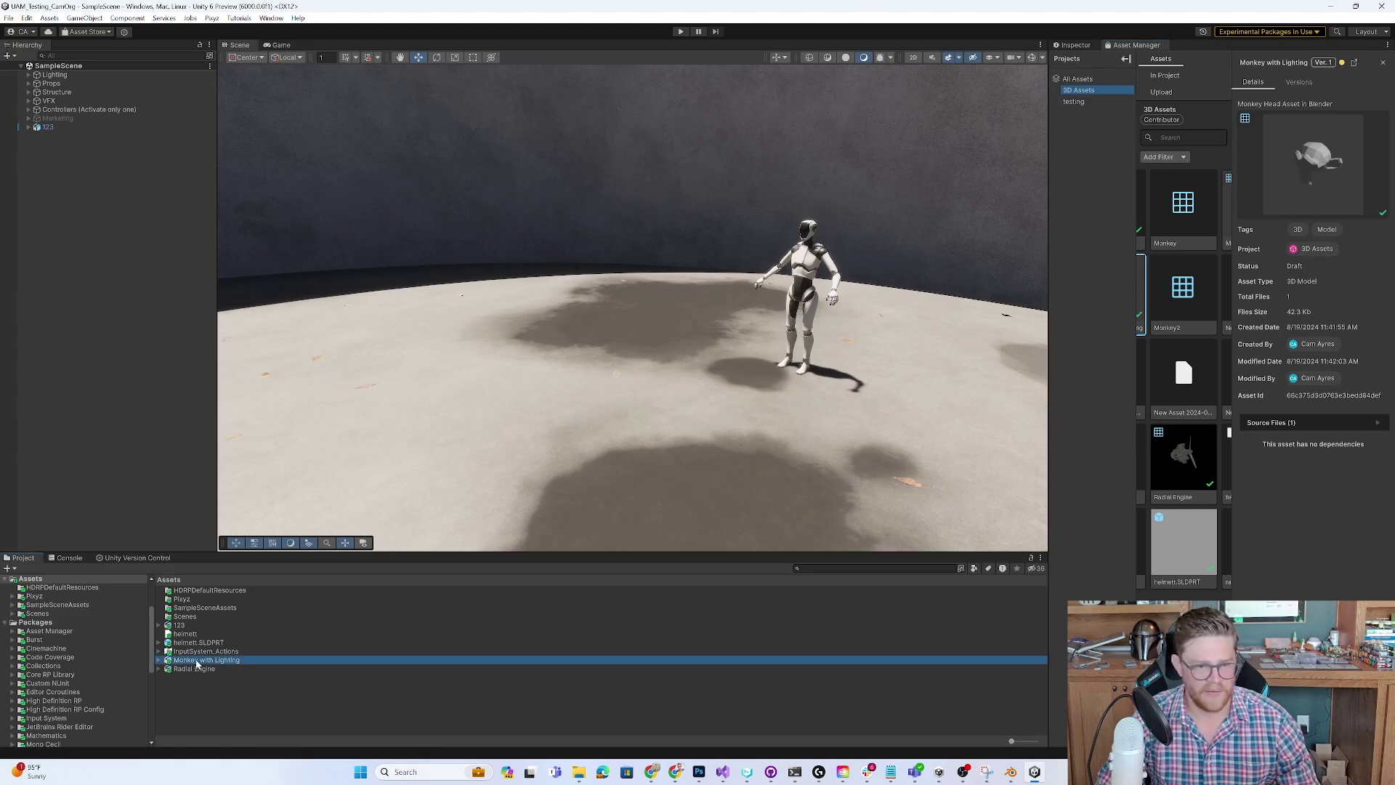
{"action": "left_click", "coordinate": [159, 660]}
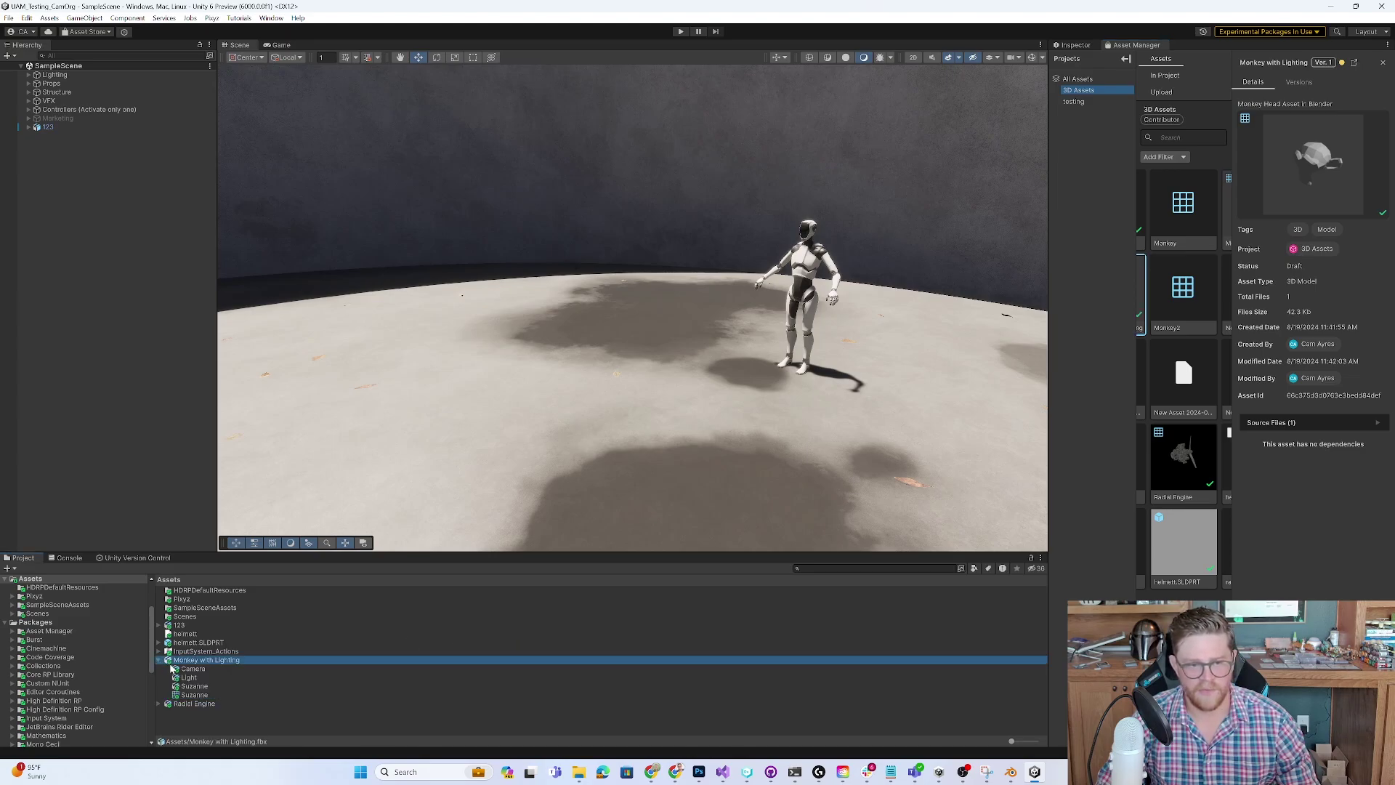
{"action": "left_click", "coordinate": [206, 676]}
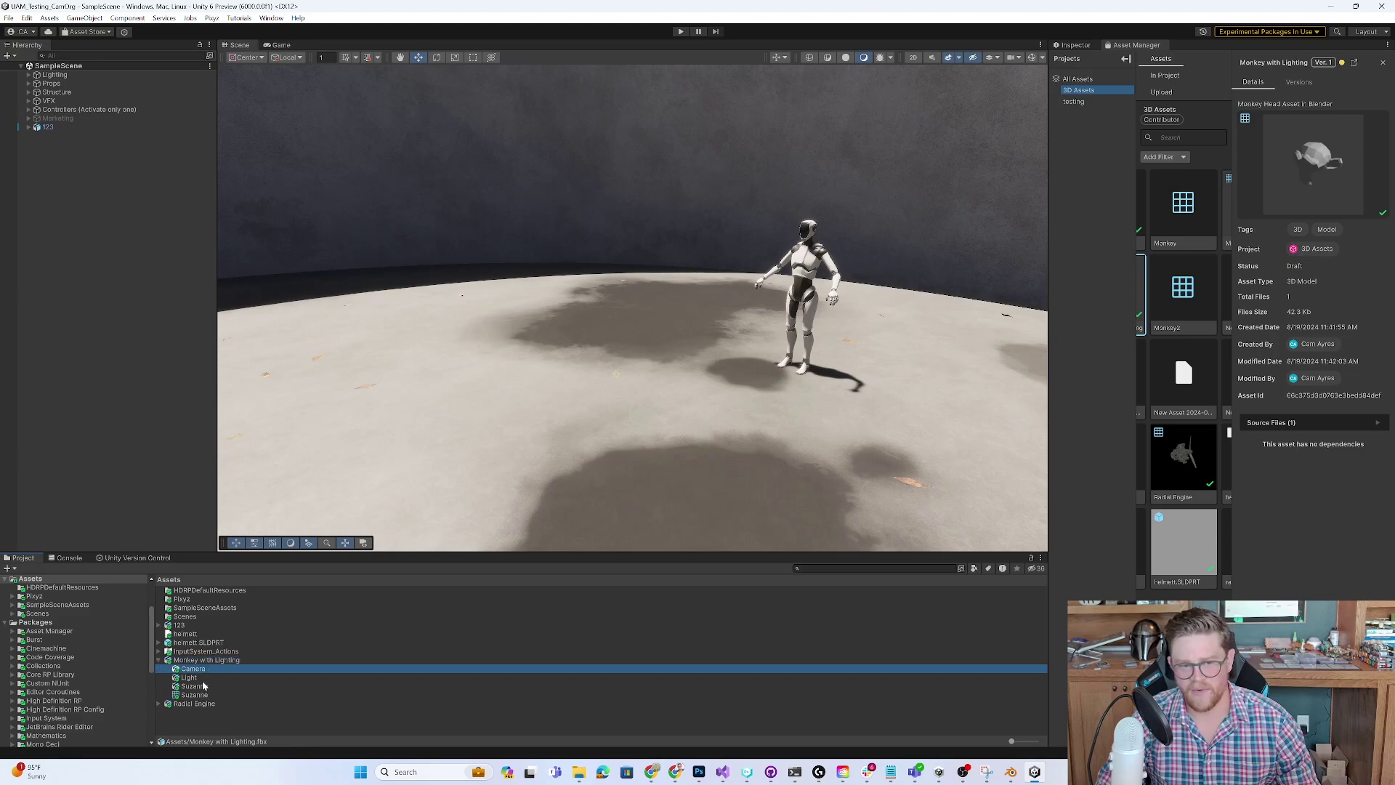
{"action": "left_click", "coordinate": [205, 688]}
{"action": "left_click", "coordinate": [216, 688]}
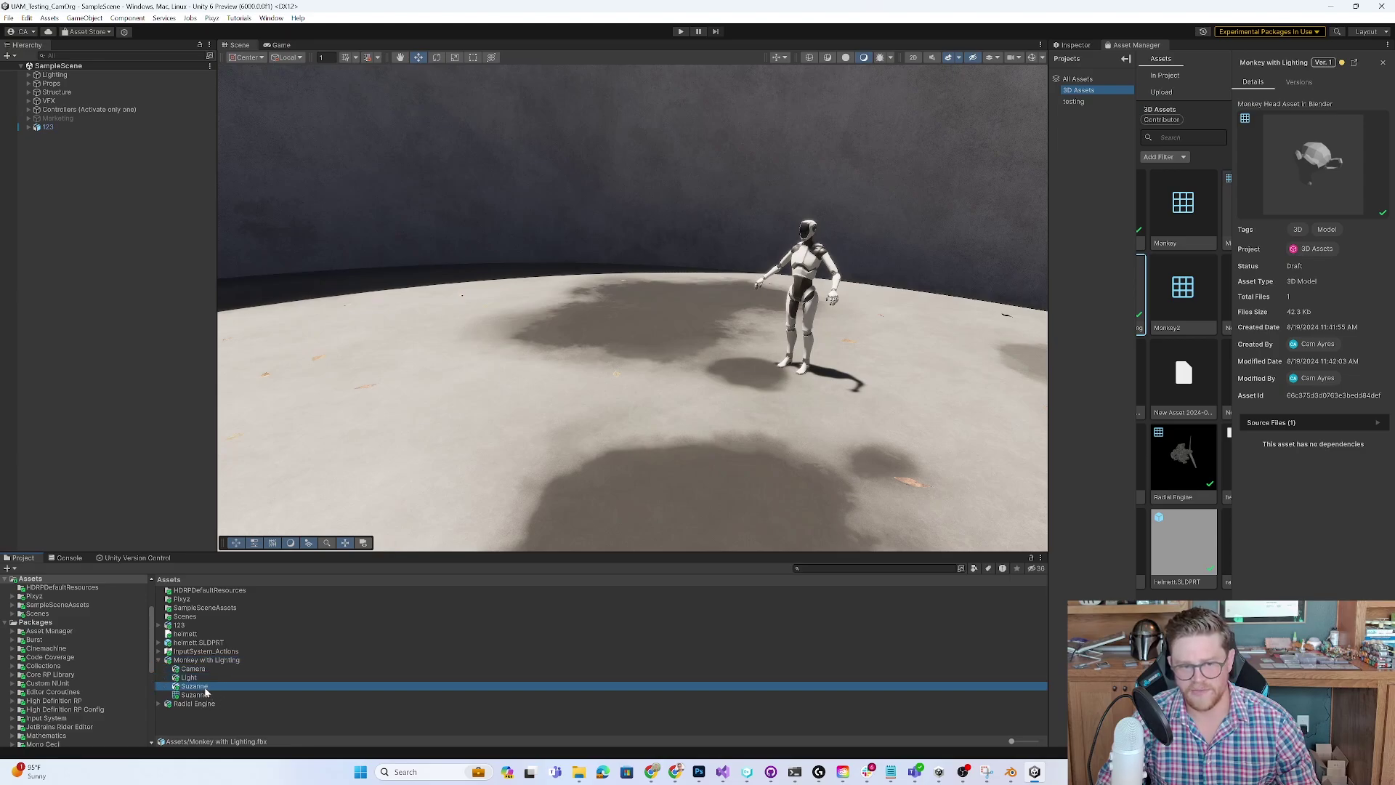
{"action": "left_click", "coordinate": [222, 696]}
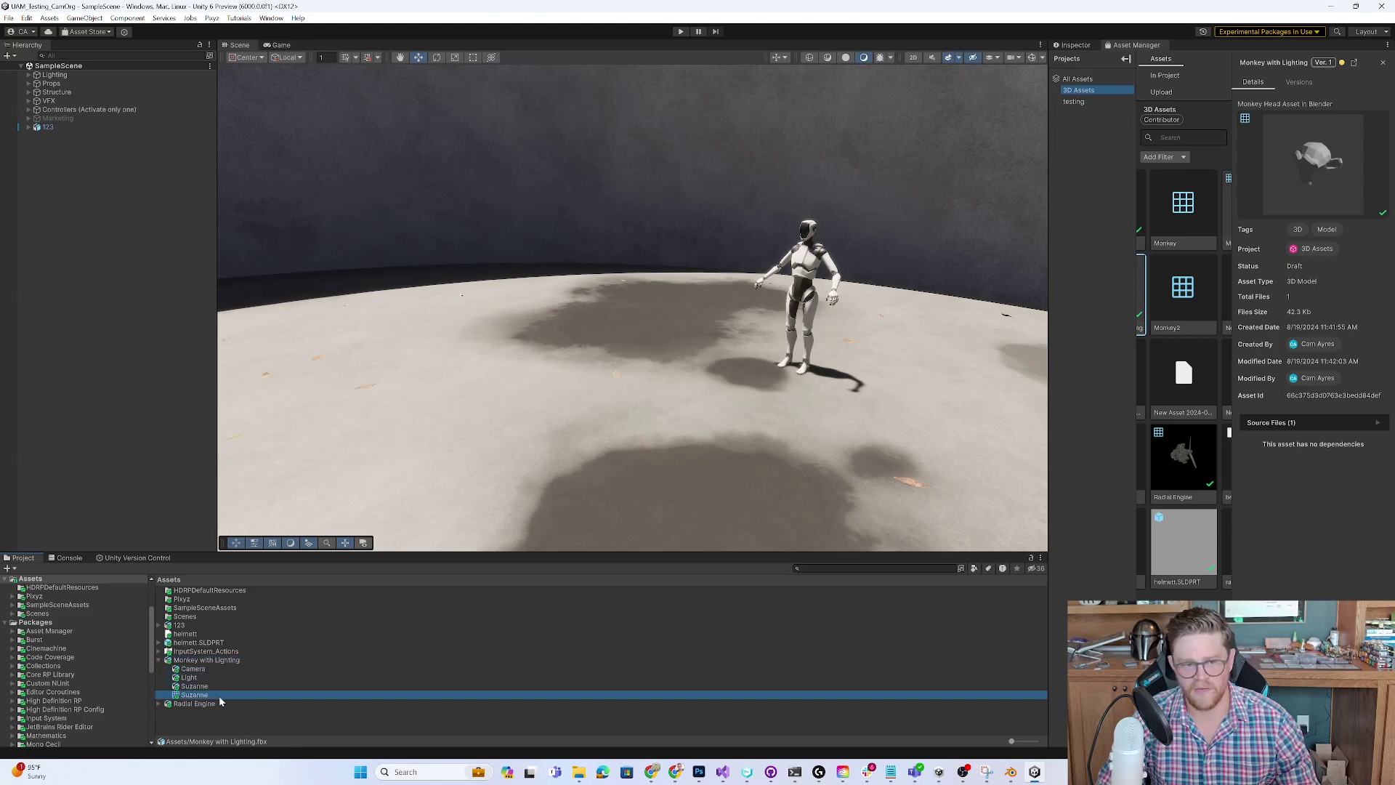
{"action": "left_click", "coordinate": [144, 427]}
Place Monkey with Lighting in the scene and raise it above the moon surface.
{"action": "left_click_drag", "start_coordinate": [127, 352], "coordinate": [125, 348]}
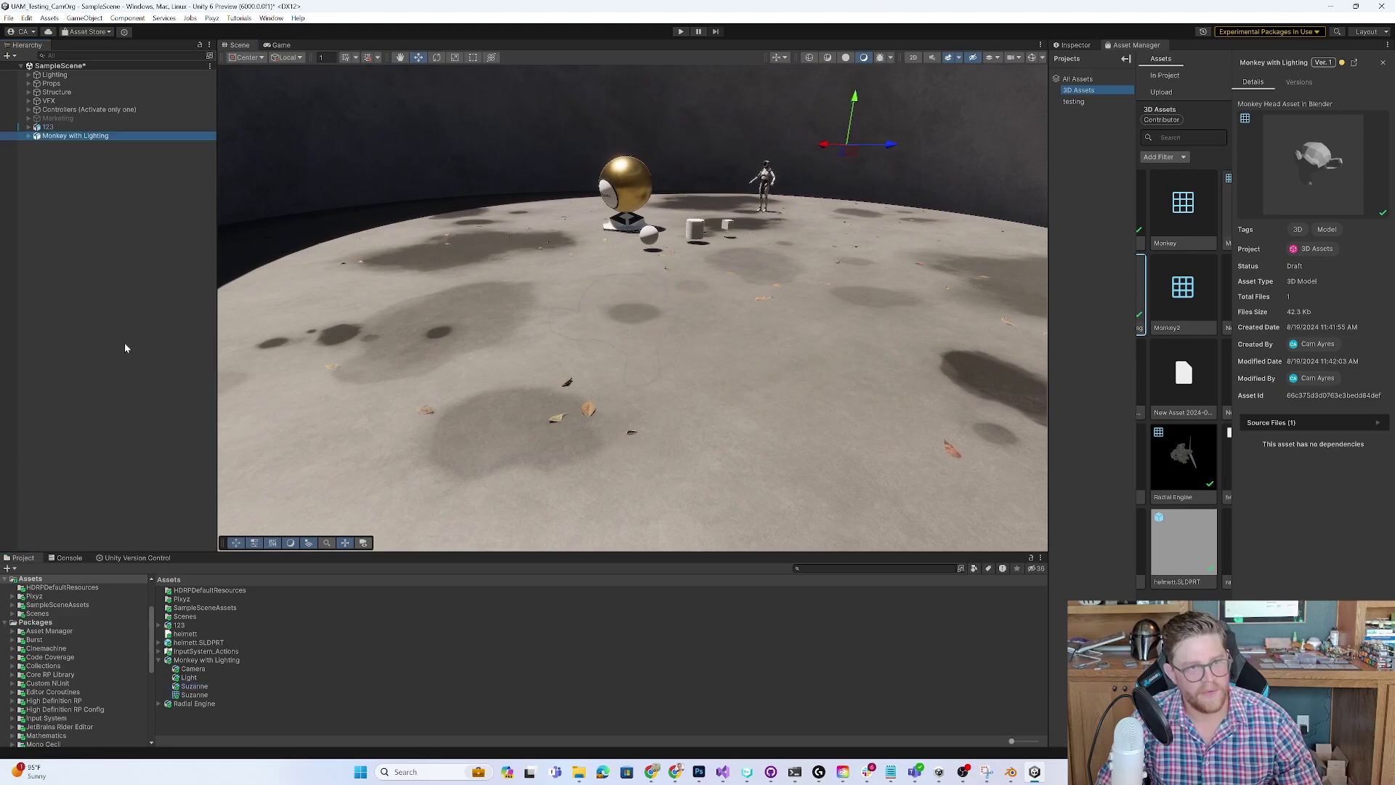
{"action": "right_click_drag", "start_coordinate": [599, 276], "coordinate": [804, 207]}
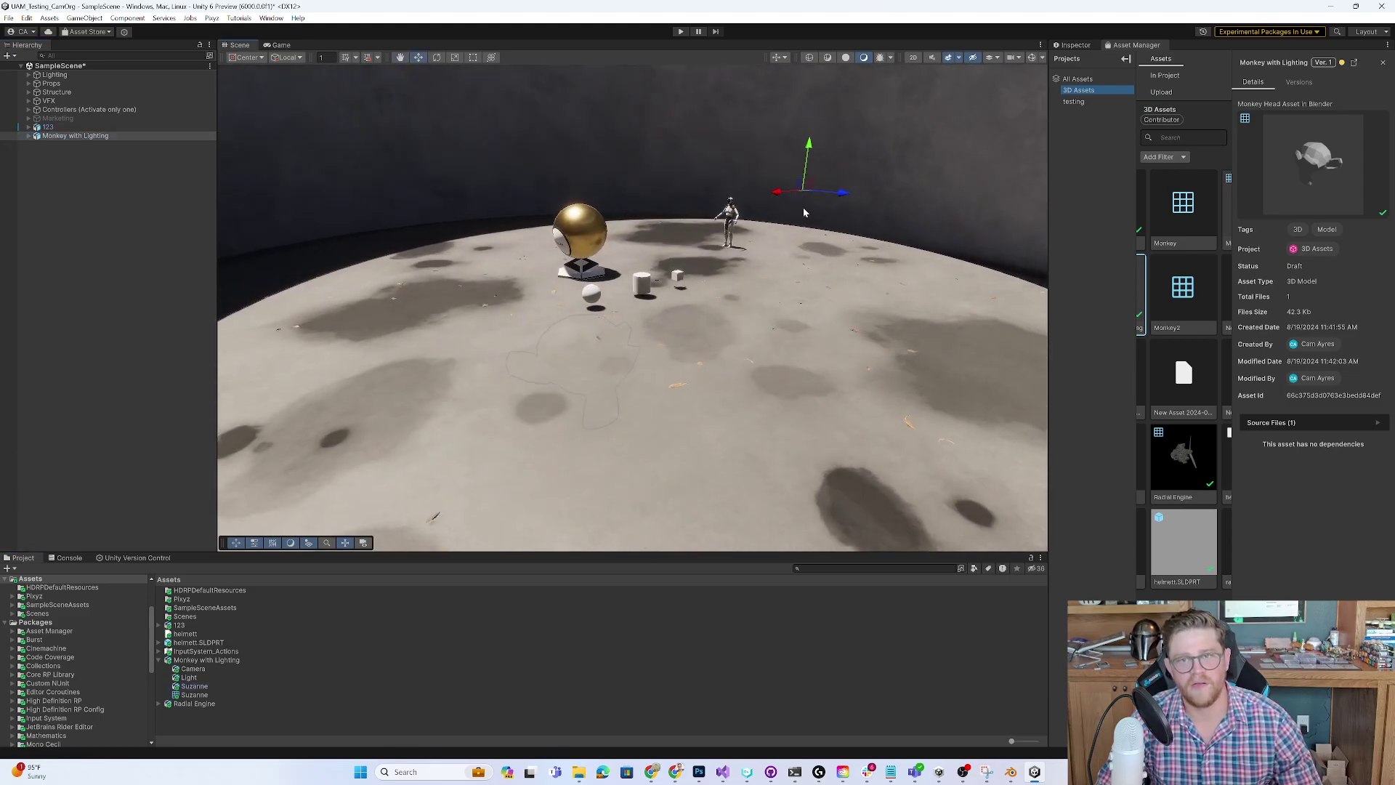
{"action": "left_click_drag", "start_coordinate": [812, 143], "coordinate": [813, 5]}
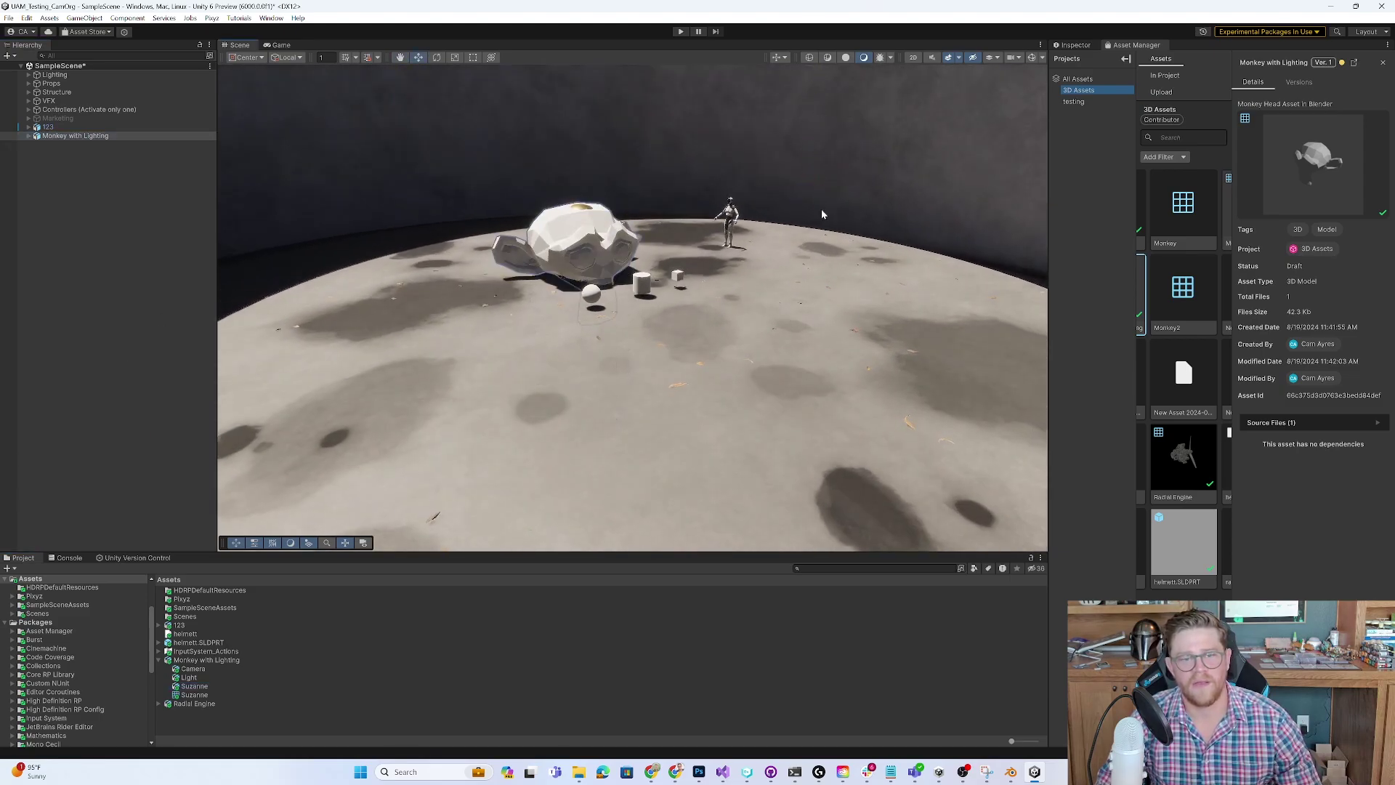
{"action": "middle_click_drag", "start_coordinate": [821, 214], "coordinate": [821, 314]}
{"action": "left_click_drag", "start_coordinate": [822, 191], "coordinate": [834, 128]}
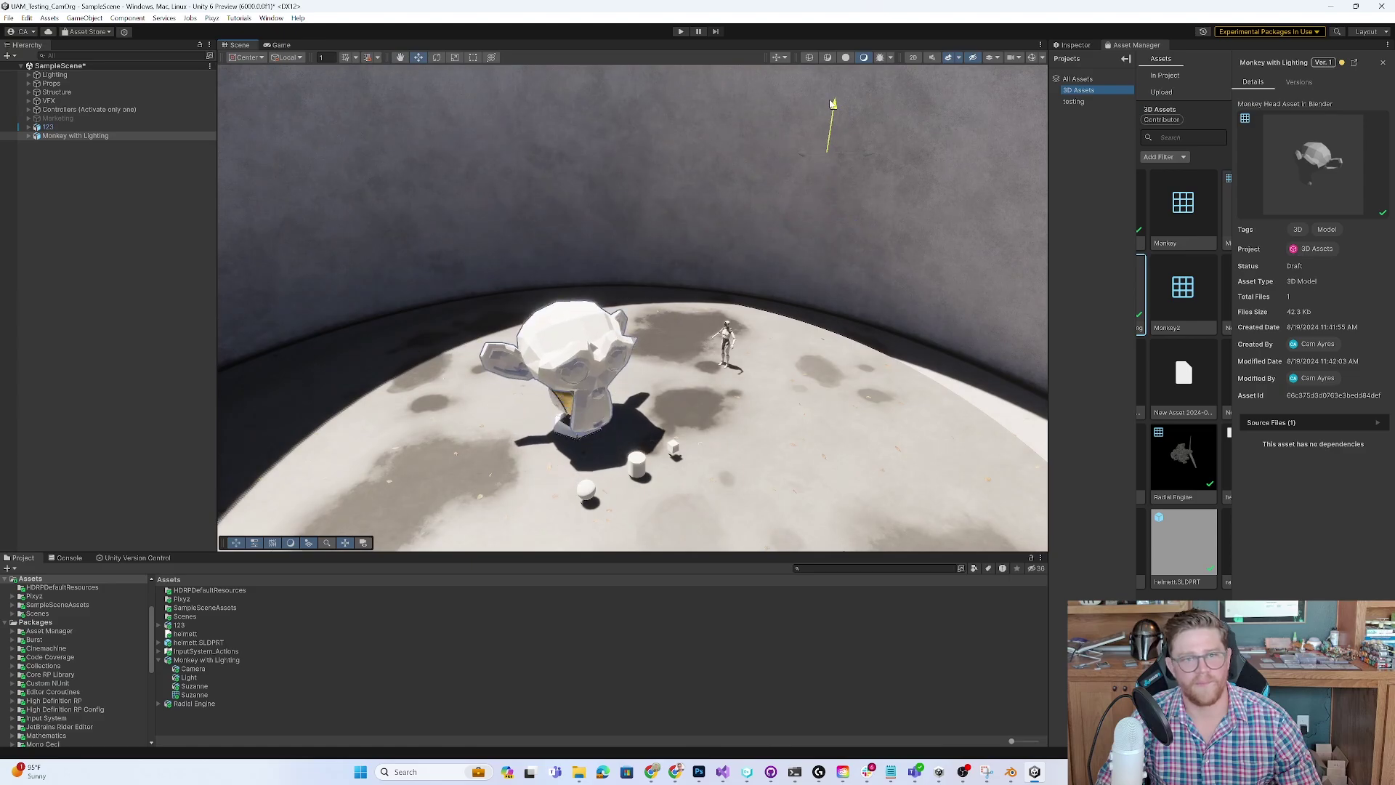
{"action": "left_click_drag", "start_coordinate": [829, 218], "coordinate": [800, 356], "text": "alt"}
Create an empty GameObject and parent the monkey under it.
{"action": "left_click", "coordinate": [59, 227]}
{"action": "right_click", "coordinate": [88, 211]}
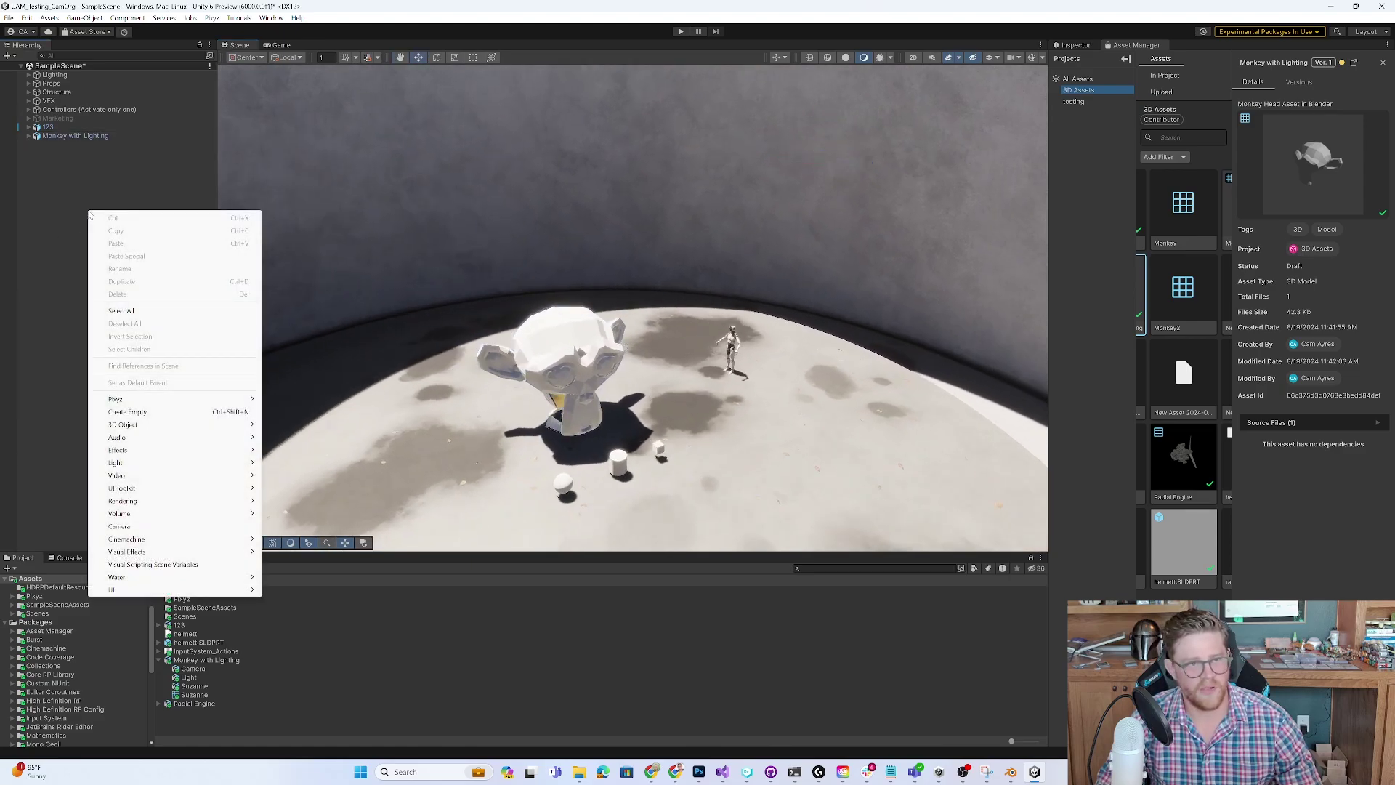
{"action": "left_click", "coordinate": [145, 412]}
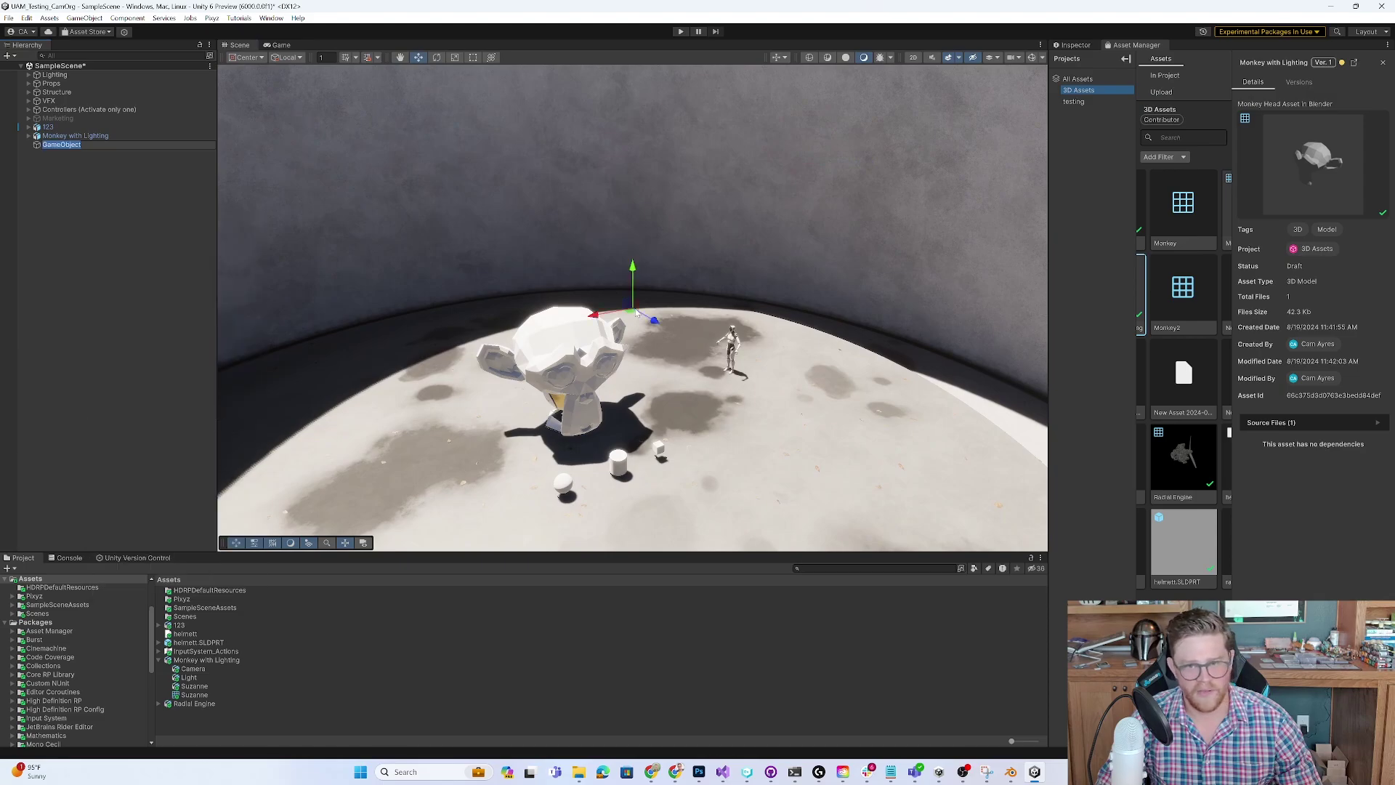
{"action": "left_click_drag", "start_coordinate": [630, 307], "coordinate": [667, 405], "text": "alt"}
{"action": "left_click_drag", "start_coordinate": [70, 136], "coordinate": [66, 145]}
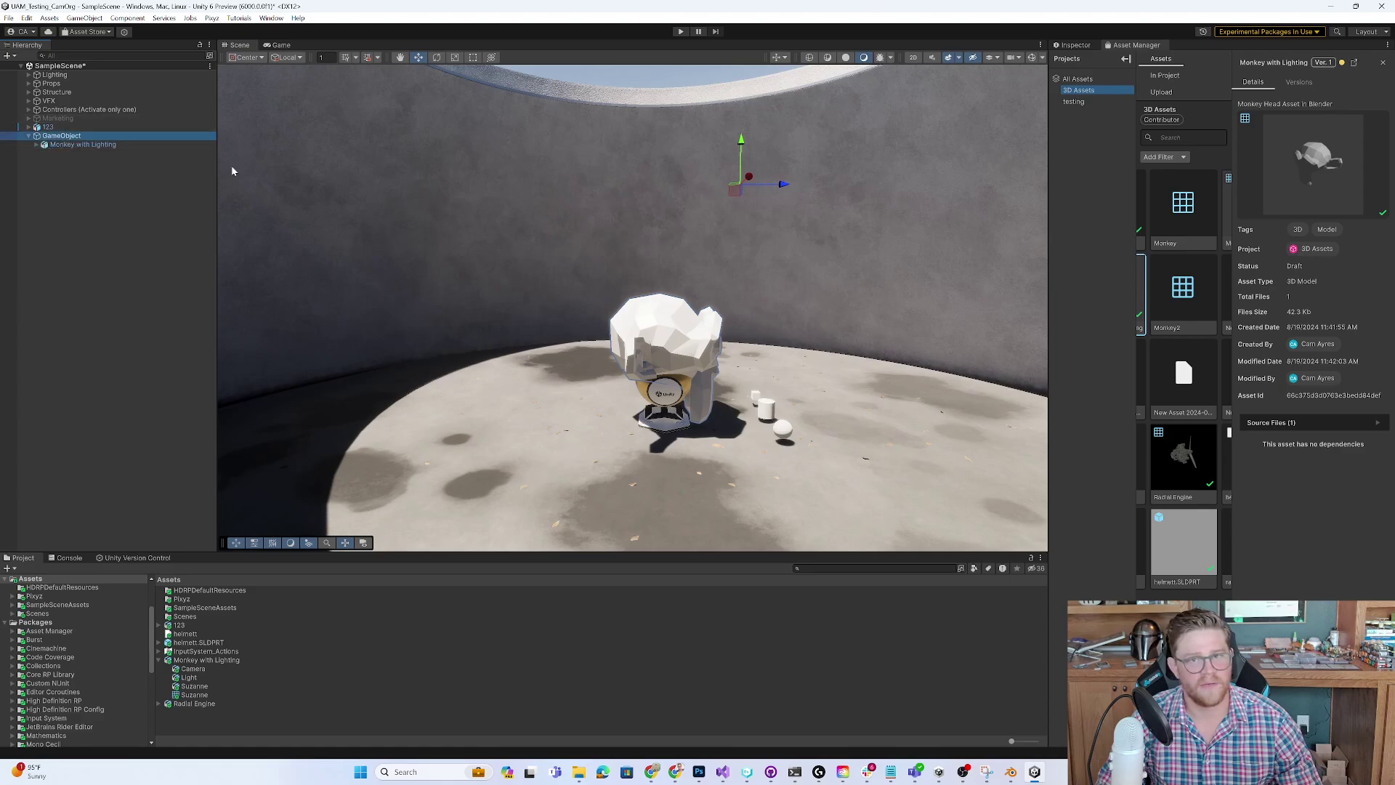
Set the transform handle position to Pivot and orbit around the monkey.
{"action": "left_click", "coordinate": [251, 57]}
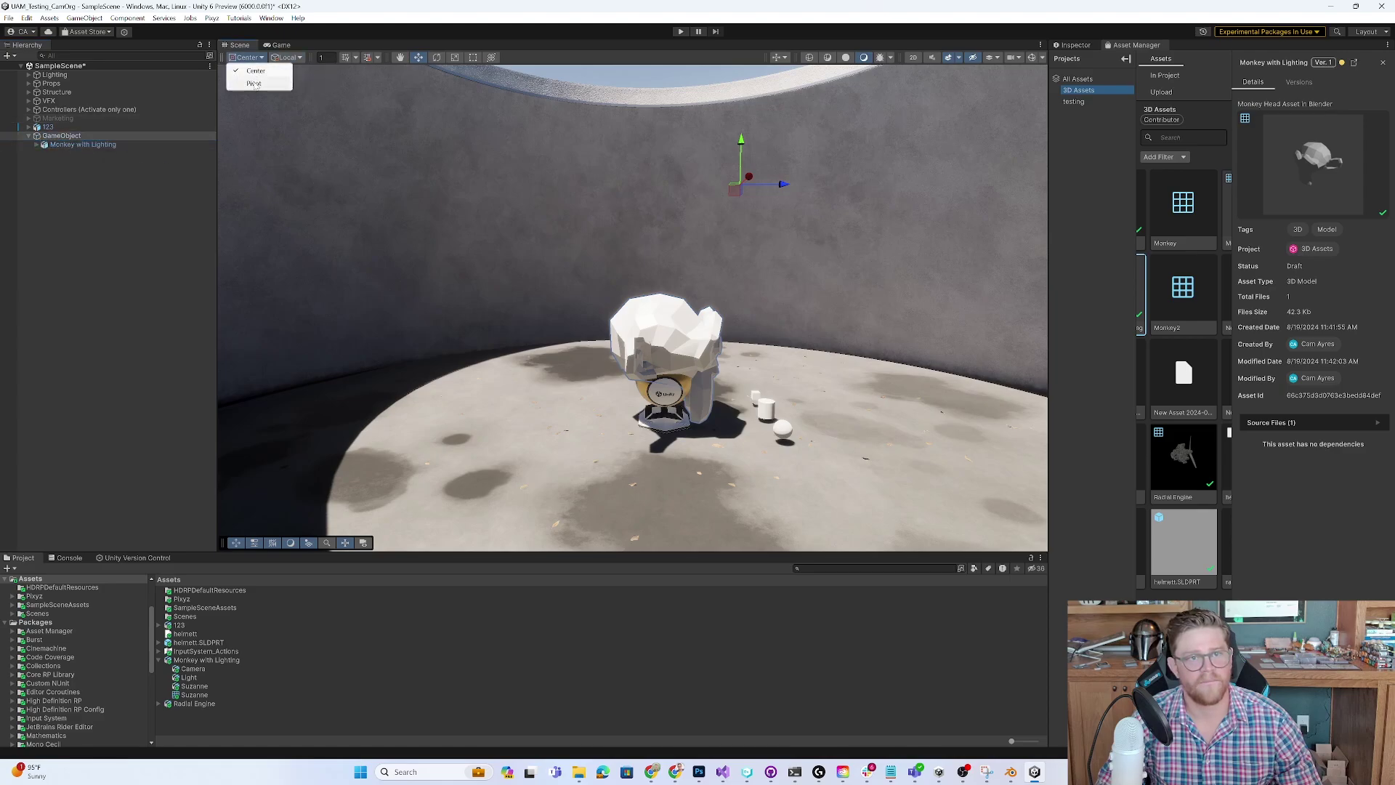
{"action": "left_click", "coordinate": [254, 84]}
{"action": "left_click_drag", "start_coordinate": [654, 276], "coordinate": [596, 288], "text": "alt"}
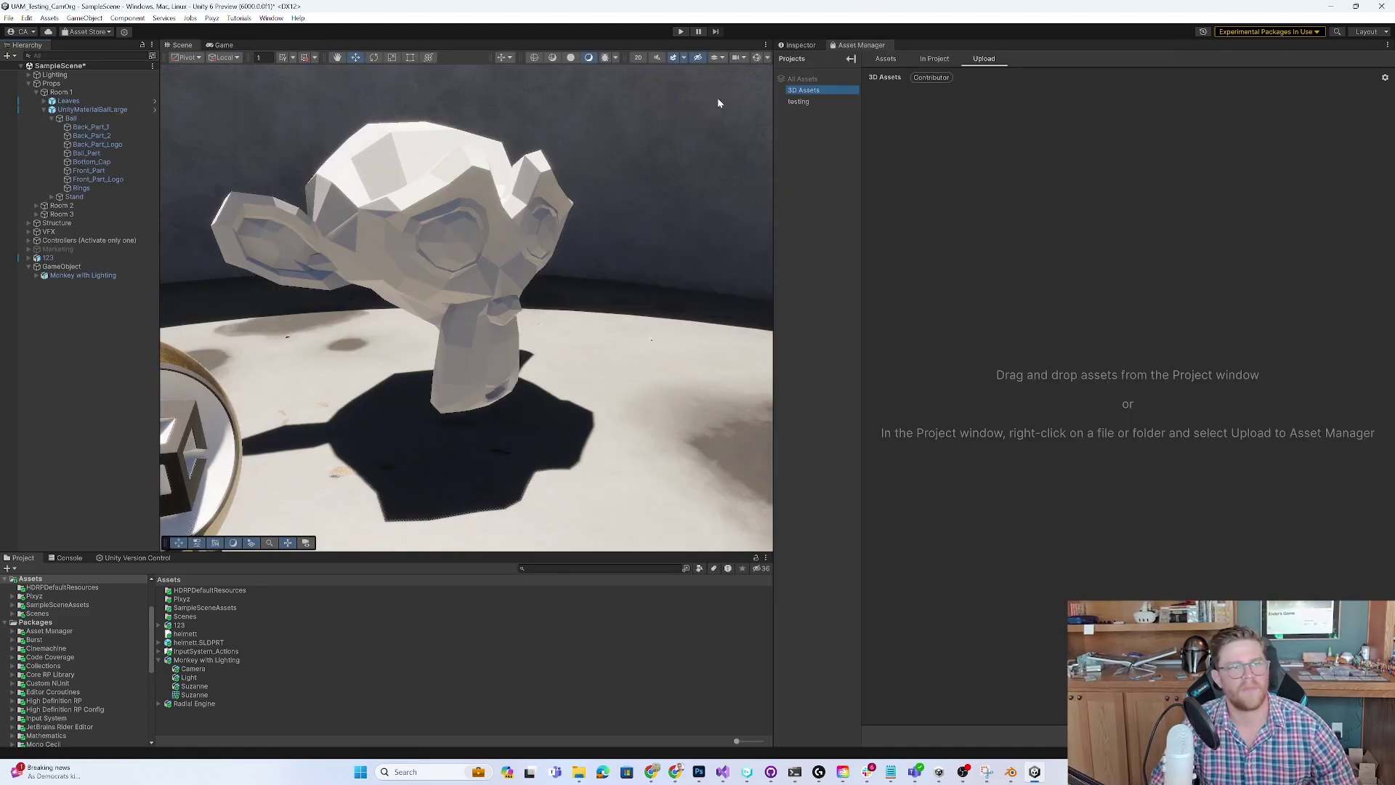
Save UnityMaterialBallLarge as a prefab variant in Assets and upload it to Asset Manager.
{"action": "left_click", "coordinate": [109, 110]}
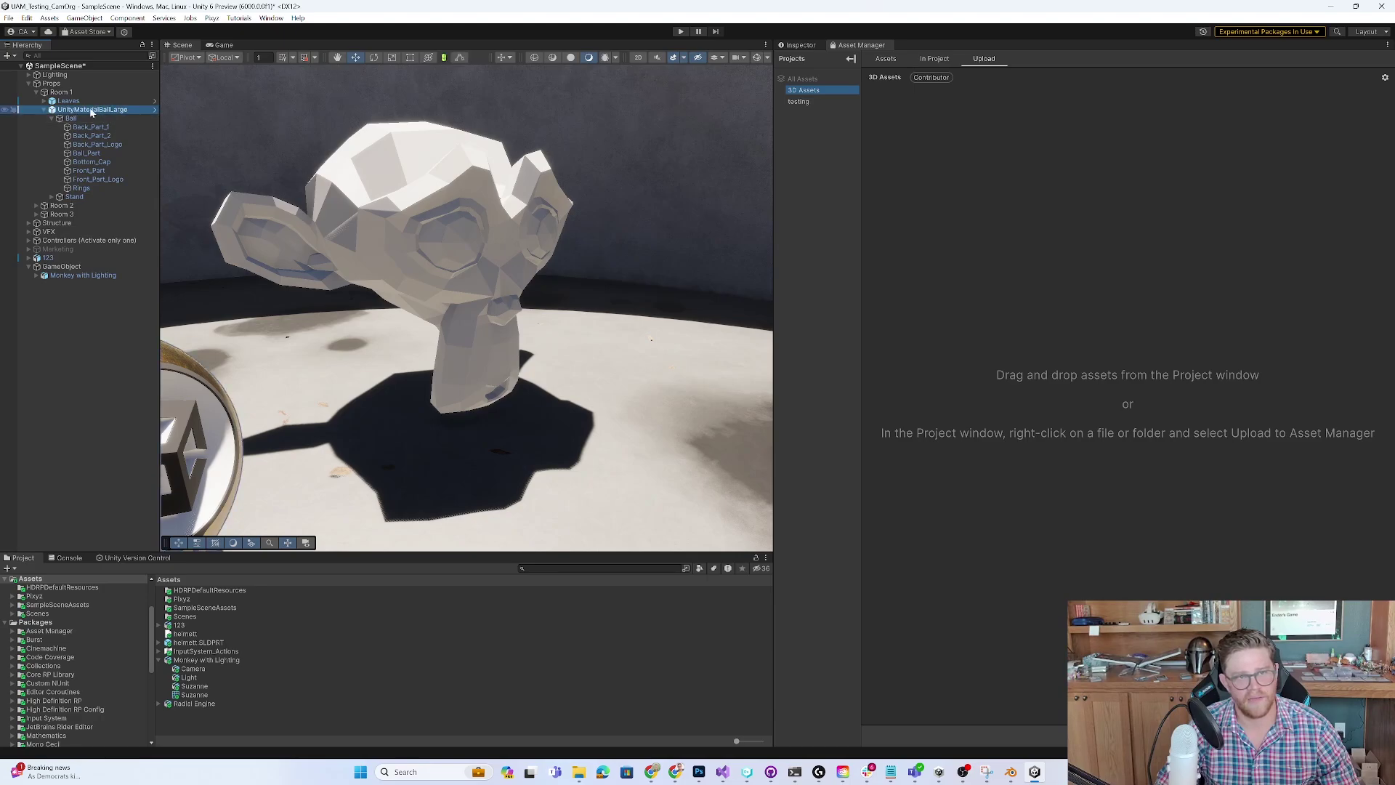
{"action": "left_click_drag", "start_coordinate": [368, 412], "coordinate": [503, 358], "text": "alt"}
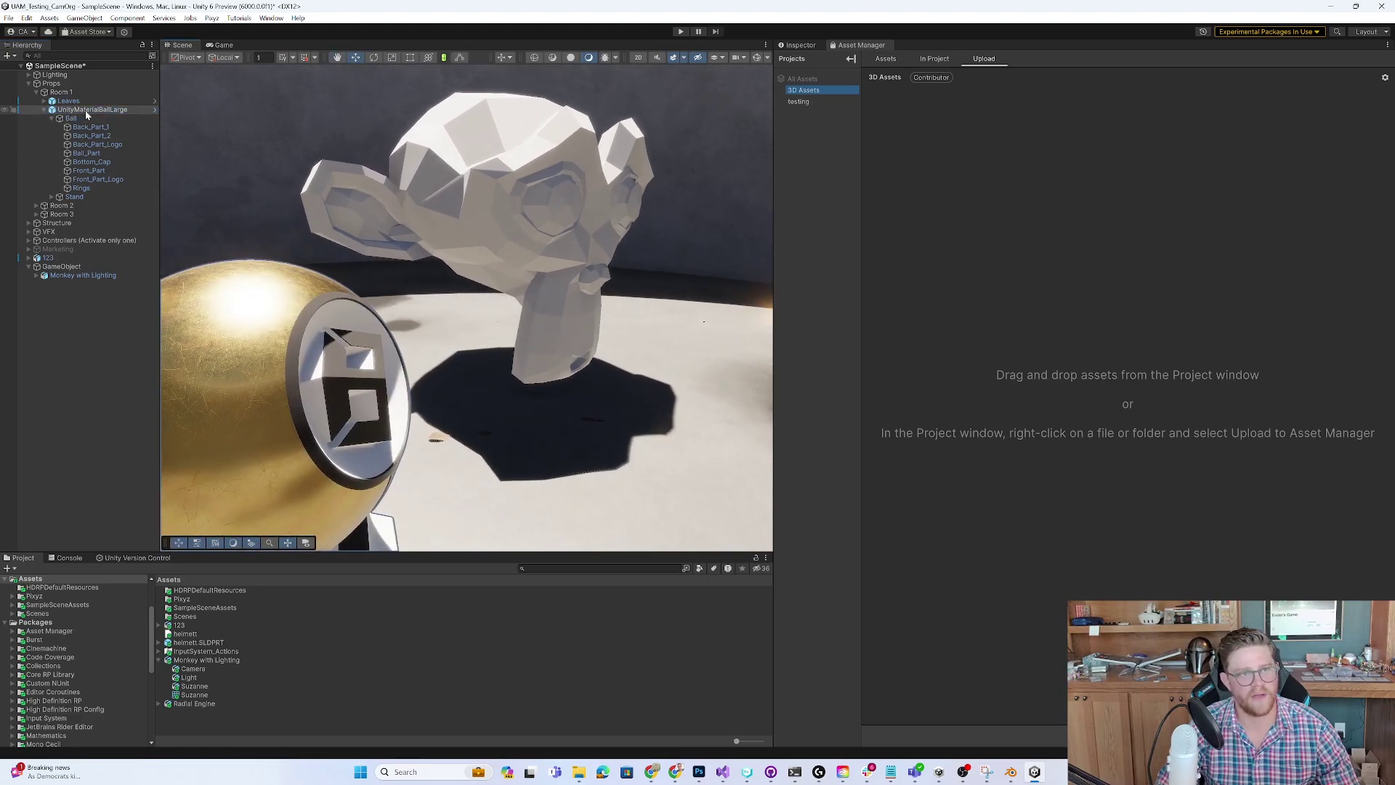
{"action": "left_click_drag", "start_coordinate": [86, 110], "coordinate": [315, 721]}
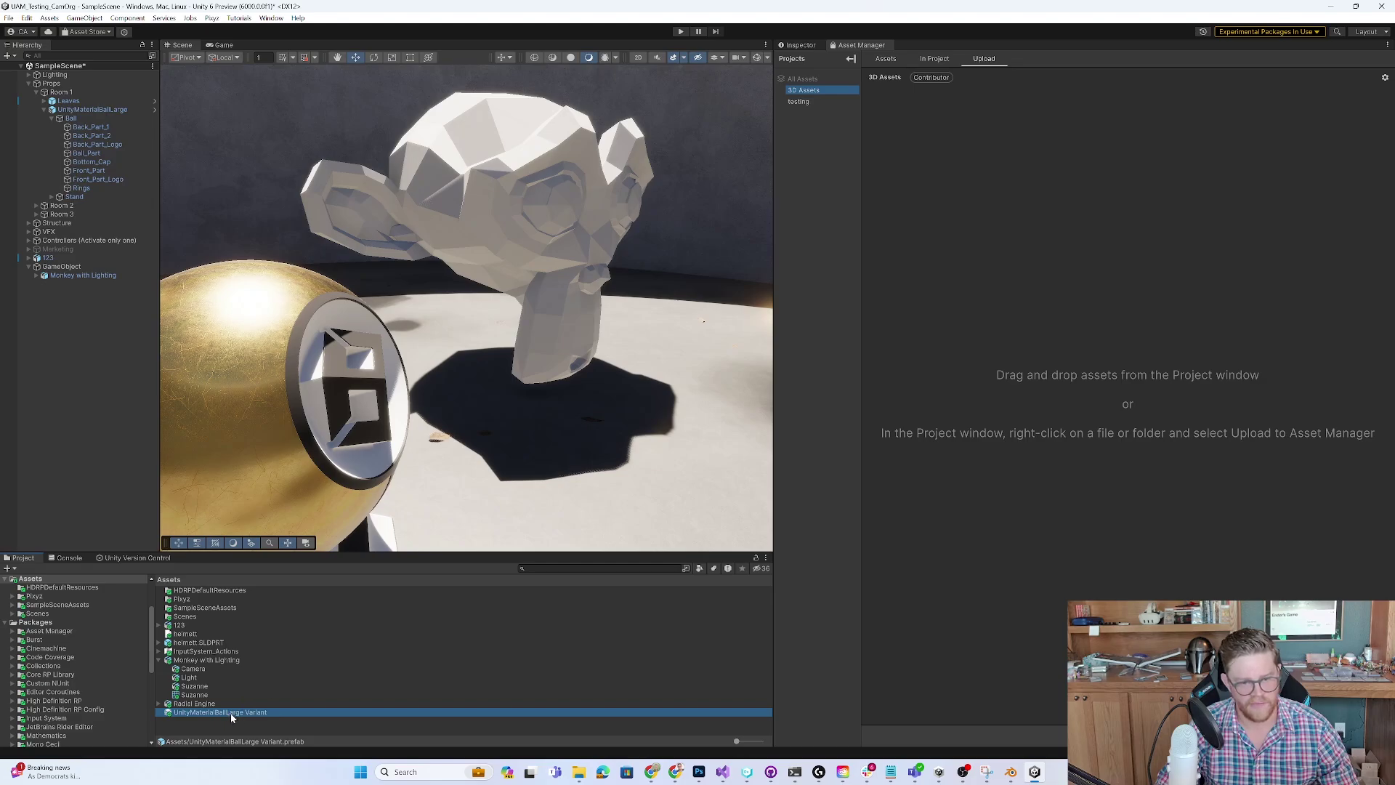
{"action": "left_click_drag", "start_coordinate": [244, 715], "coordinate": [926, 501]}
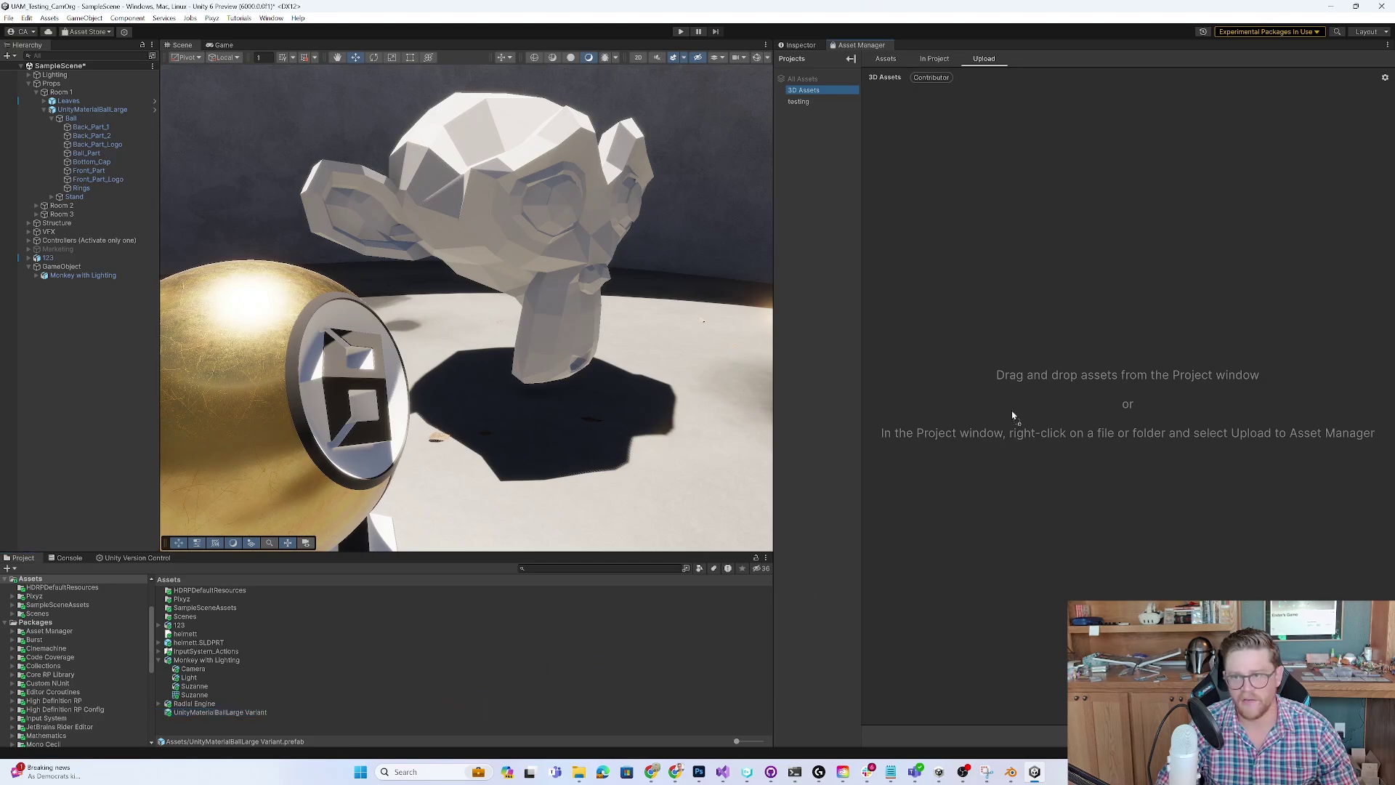
{"action": "left_click_drag", "start_coordinate": [1014, 416], "coordinate": [1015, 413]}
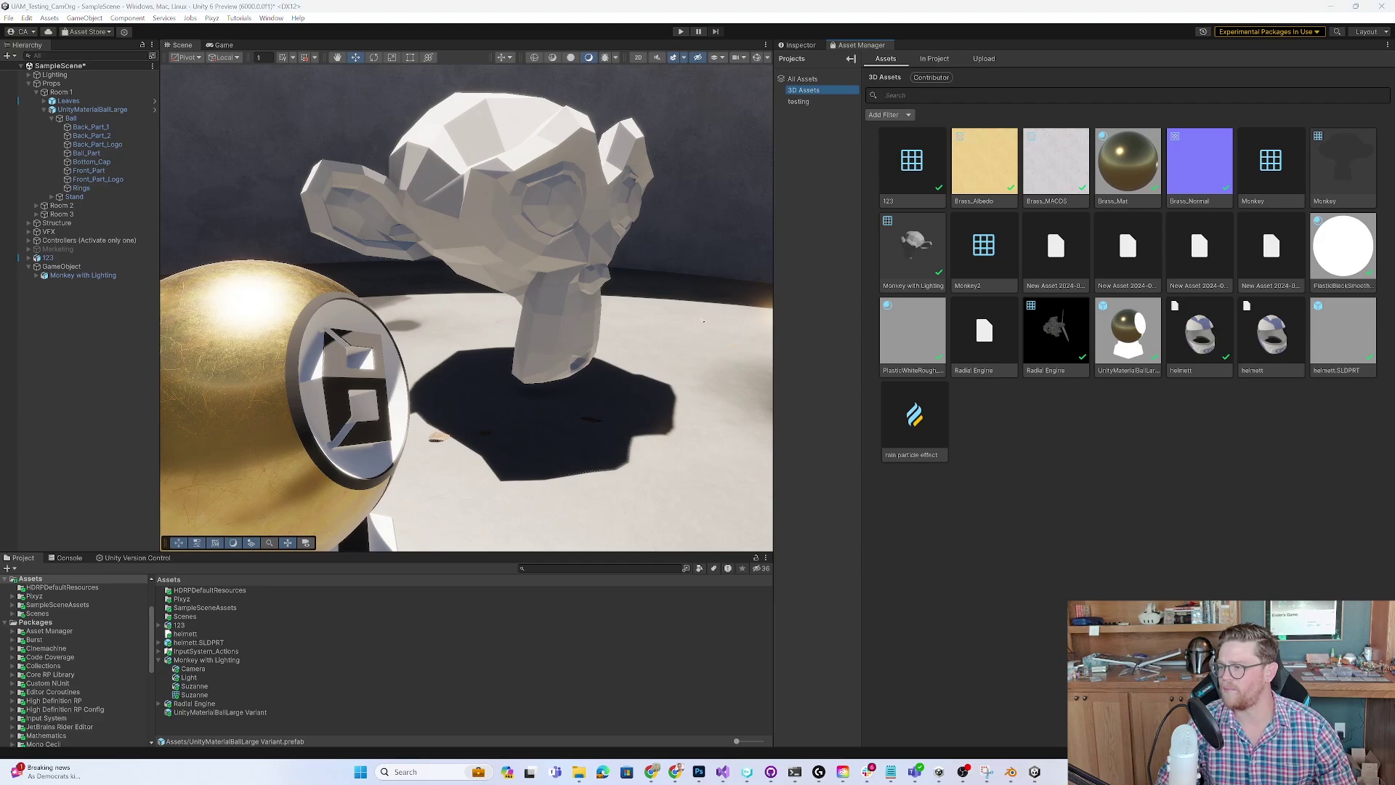
Refresh the 3D Assets project on the Asset Manager web page and view the Brass_Mat material's details.
{"action": "key", "text": "alt+Tab"}
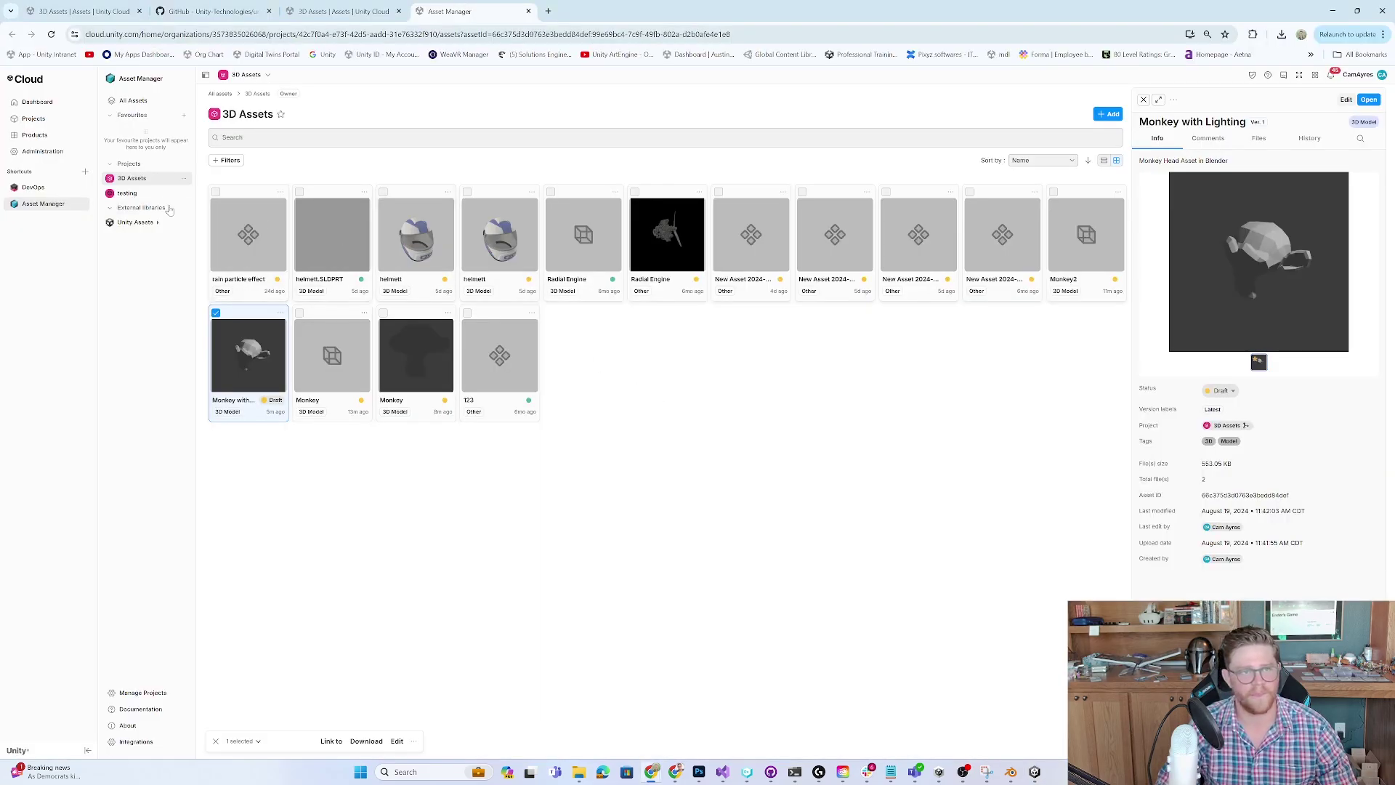
{"action": "left_click", "coordinate": [137, 193]}
{"action": "left_click", "coordinate": [138, 180]}
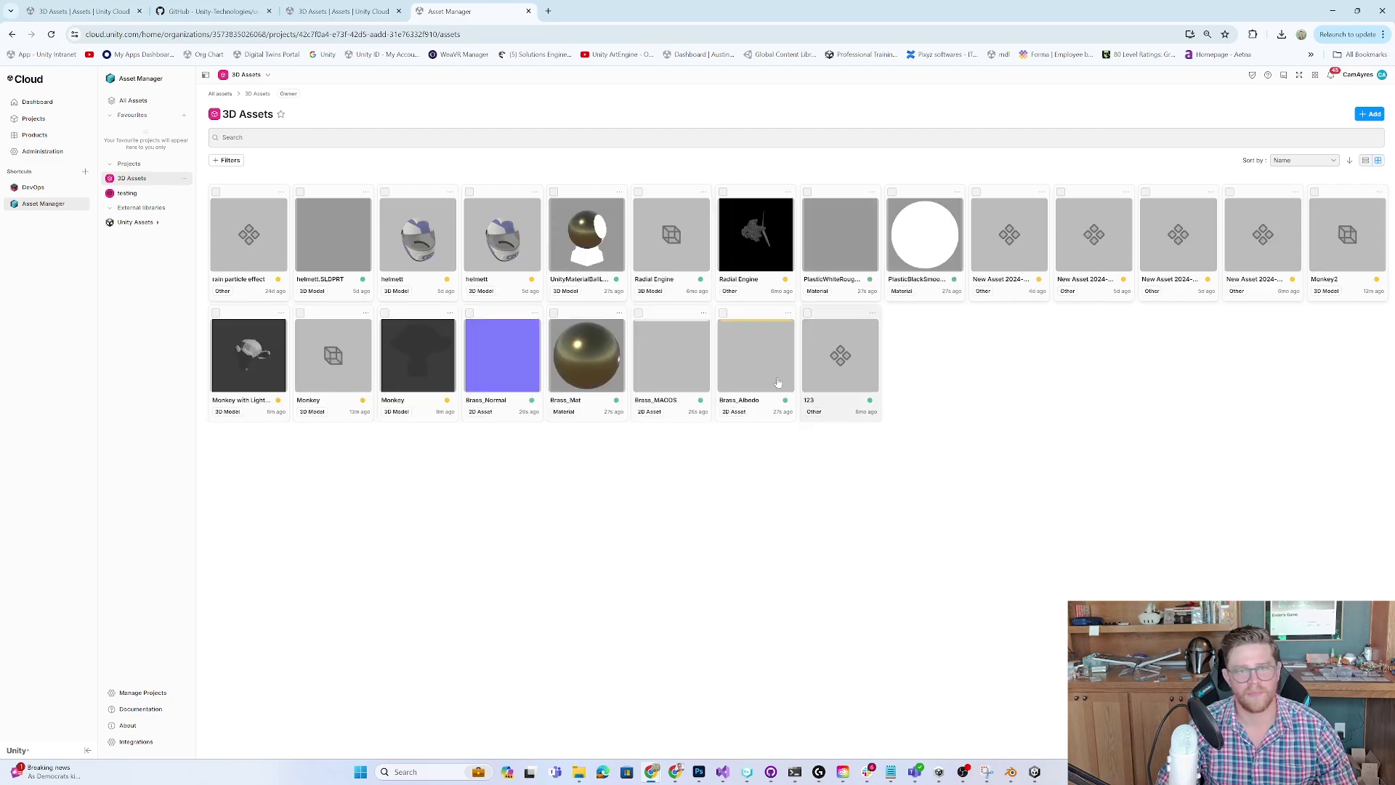
{"action": "left_click", "coordinate": [572, 375]}
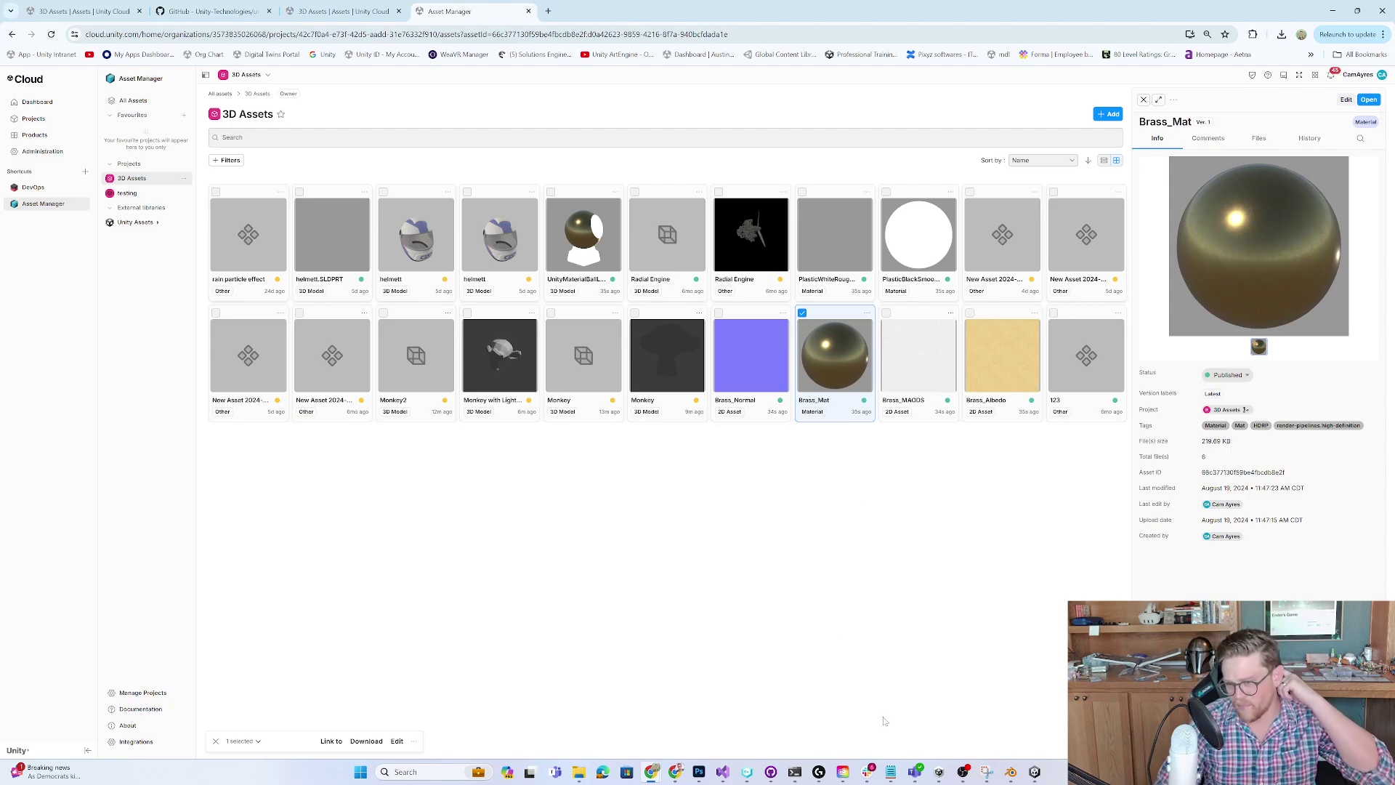
Move Suzanne straight up along Z to roughly 2 m, then deselect her.
{"action": "left_click", "coordinate": [1011, 773]}
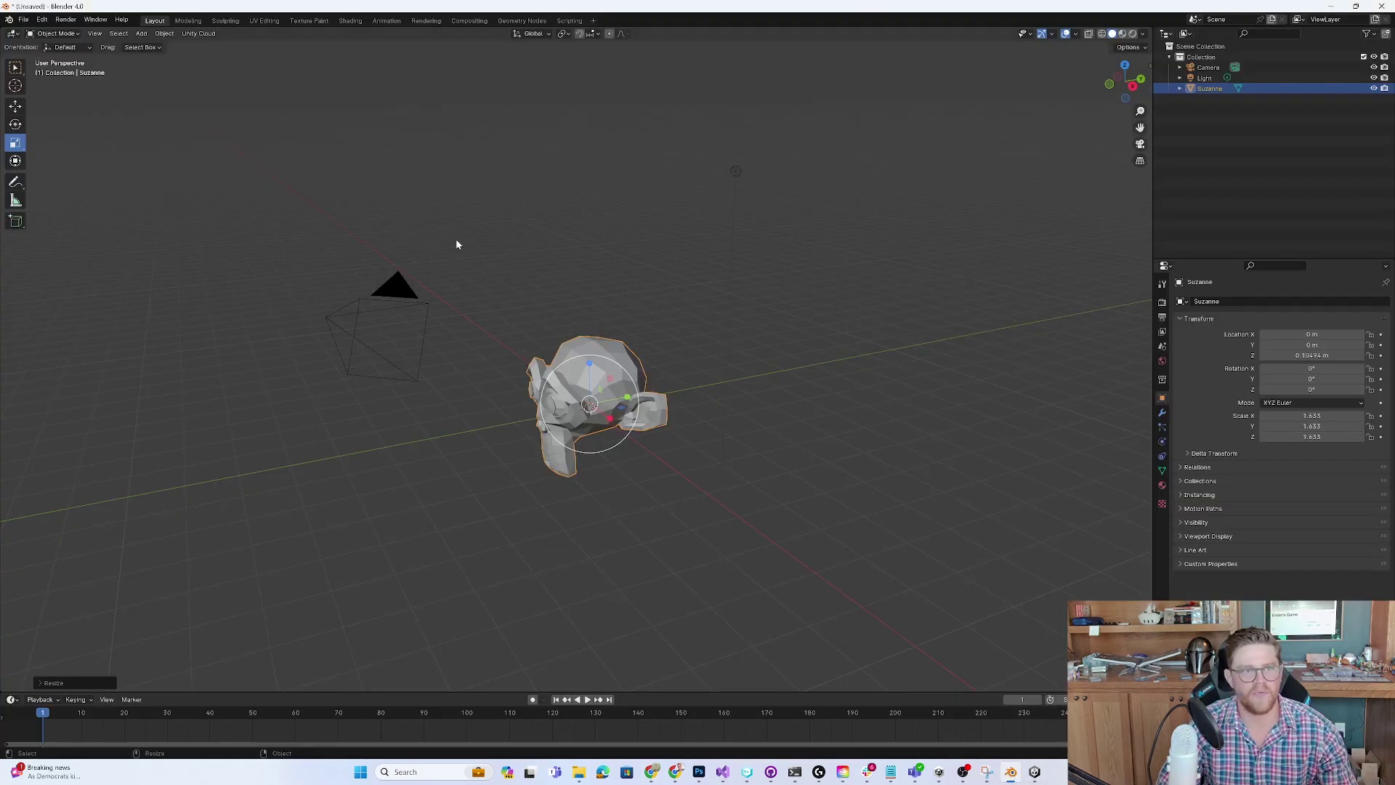
{"action": "middle_click_drag", "start_coordinate": [587, 282], "coordinate": [756, 290]}
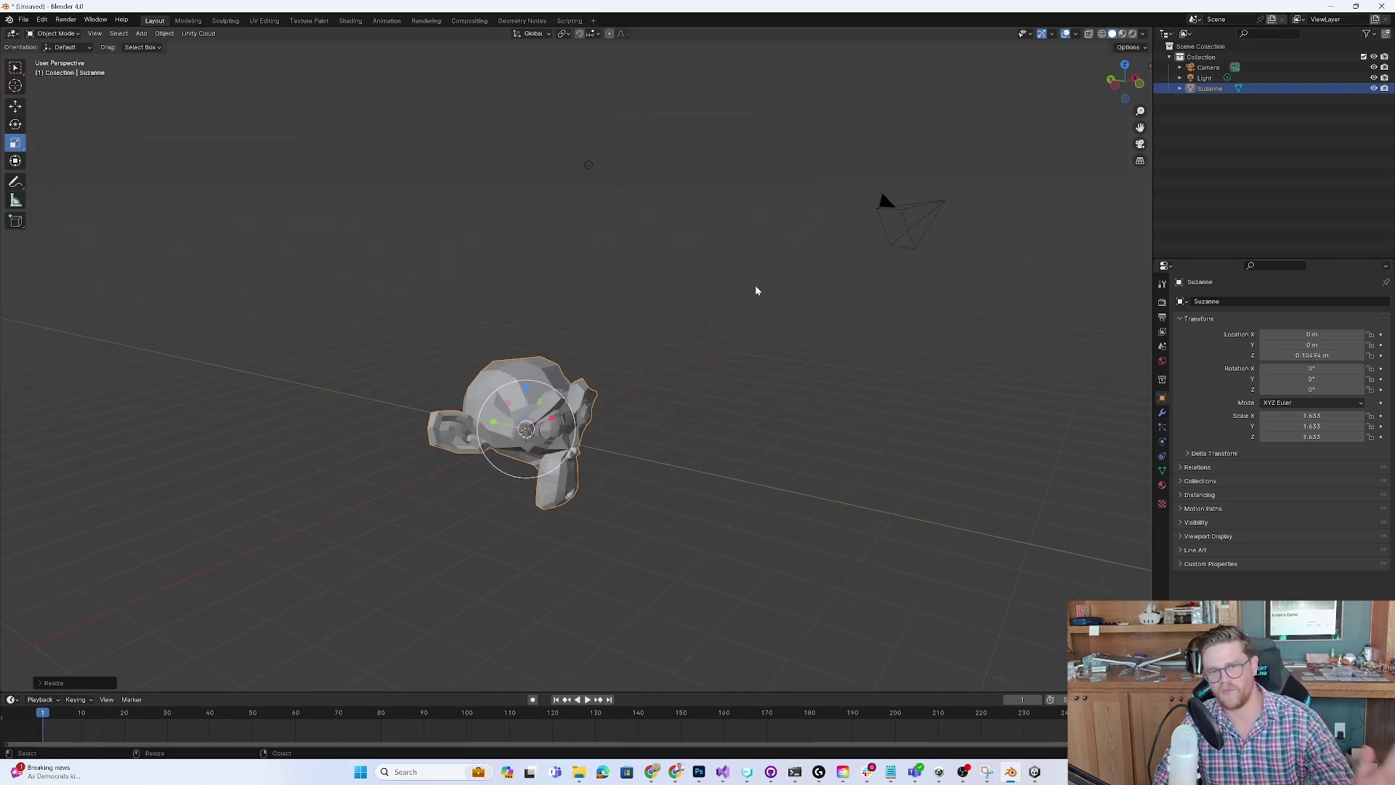
{"action": "mouse_move", "coordinate": [807, 288]}
{"action": "middle_mouse_down"}
{"action": "mouse_move", "coordinate": [655, 295]}
{"action": "mouse_move", "coordinate": [800, 311]}
{"action": "middle_mouse_up"}
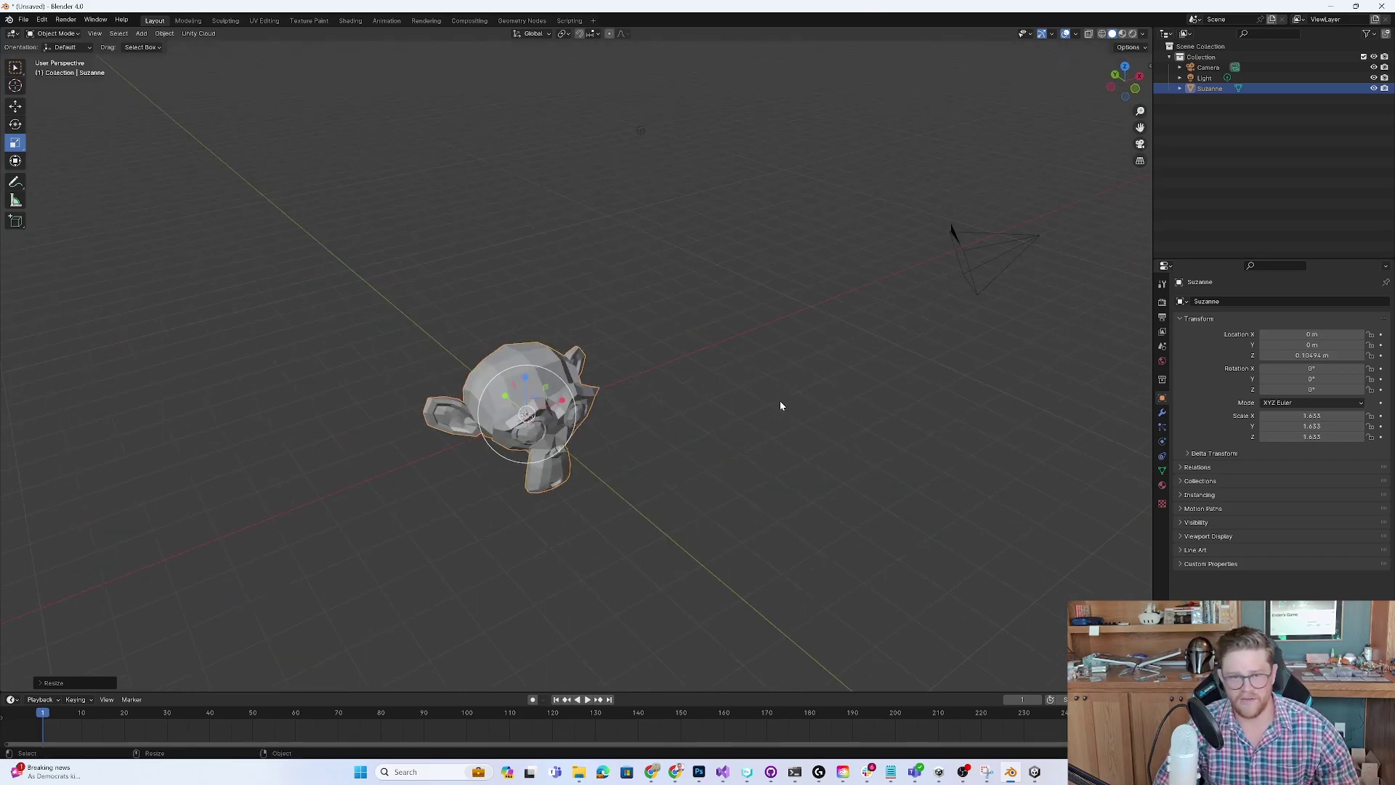
{"action": "middle_click_drag", "start_coordinate": [798, 371], "coordinate": [613, 346]}
{"action": "key", "text": "shift+space"}
{"action": "key", "text": "g"}
{"action": "left_click_drag", "start_coordinate": [541, 394], "coordinate": [758, 345]}
{"action": "mouse_move", "coordinate": [759, 346]}
{"action": "middle_mouse_down"}
{"action": "mouse_move", "coordinate": [819, 342]}
{"action": "mouse_move", "coordinate": [704, 340]}
{"action": "mouse_move", "coordinate": [734, 344]}
{"action": "middle_mouse_up"}
{"action": "left_click", "coordinate": [817, 342]}
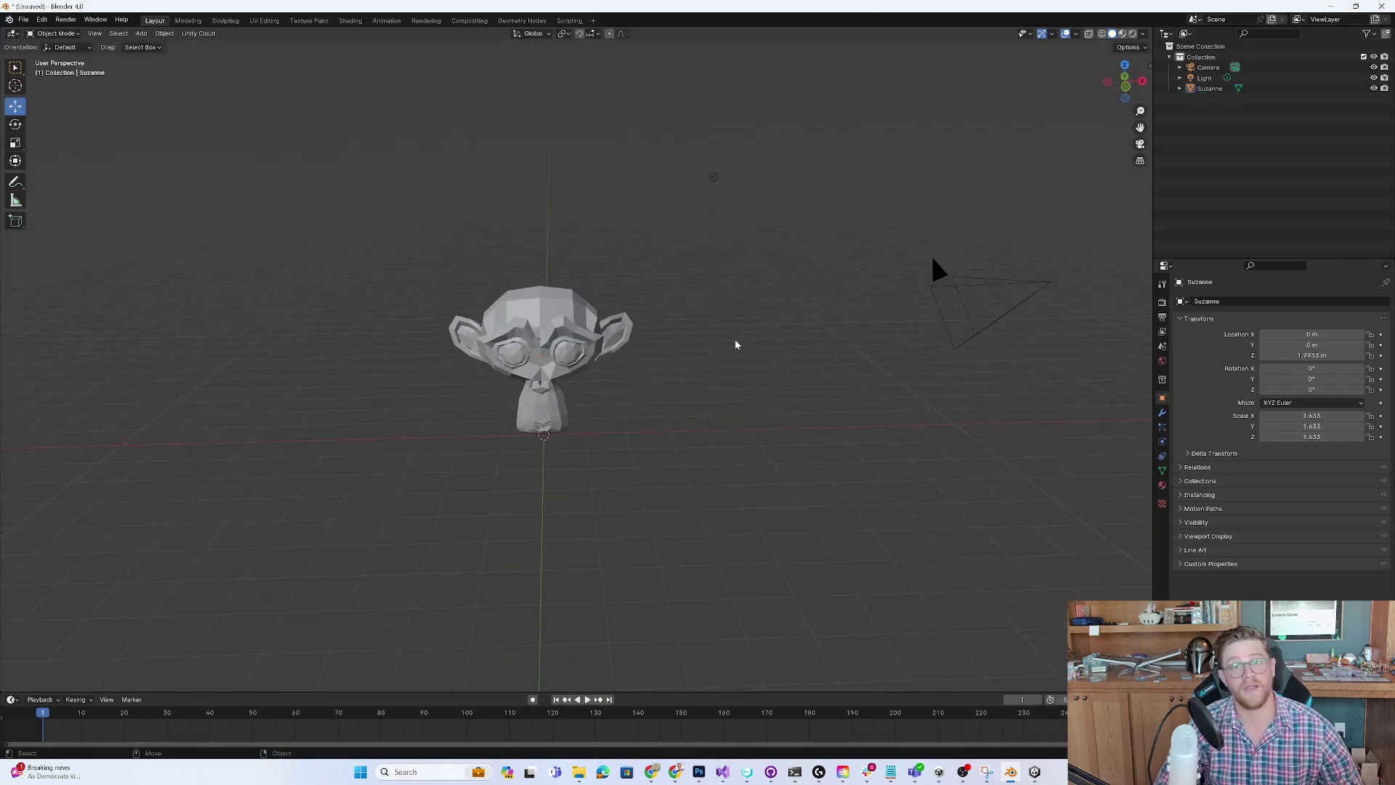